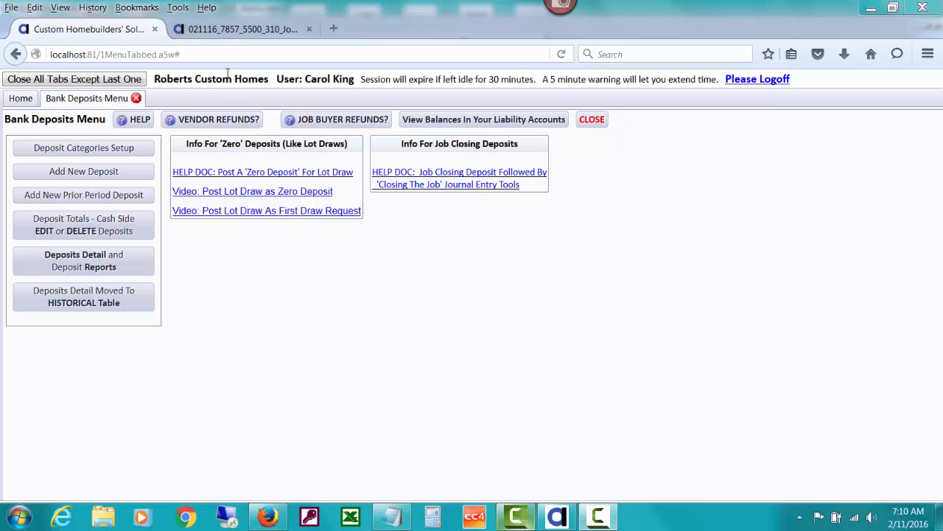
# Review the introduction of the job closing deposit help document at 80% zoom and advance to page 2
pyautogui.click(25, 101)
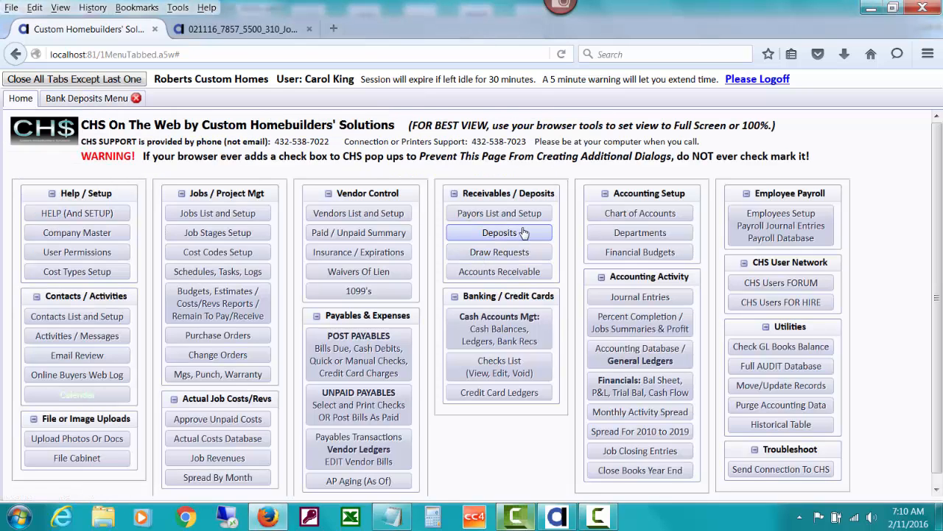
pyautogui.click(109, 103)
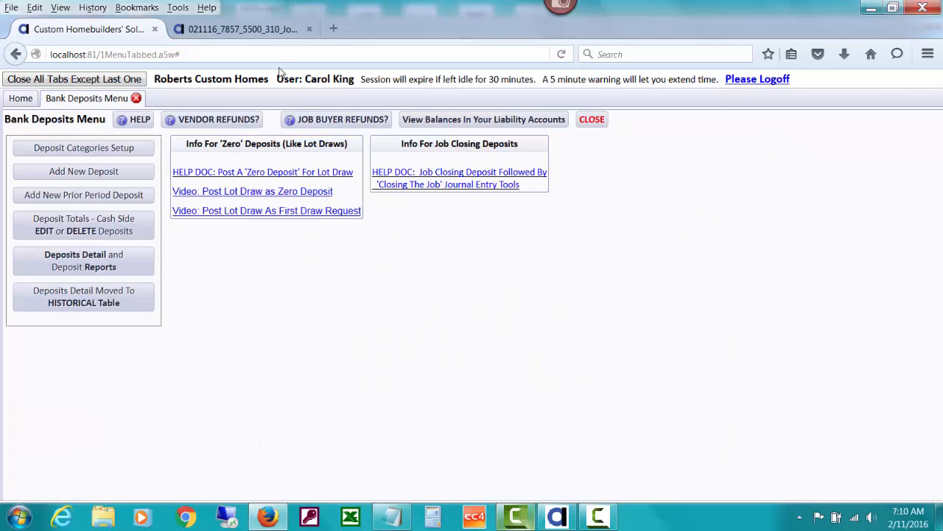
pyautogui.click(250, 30)
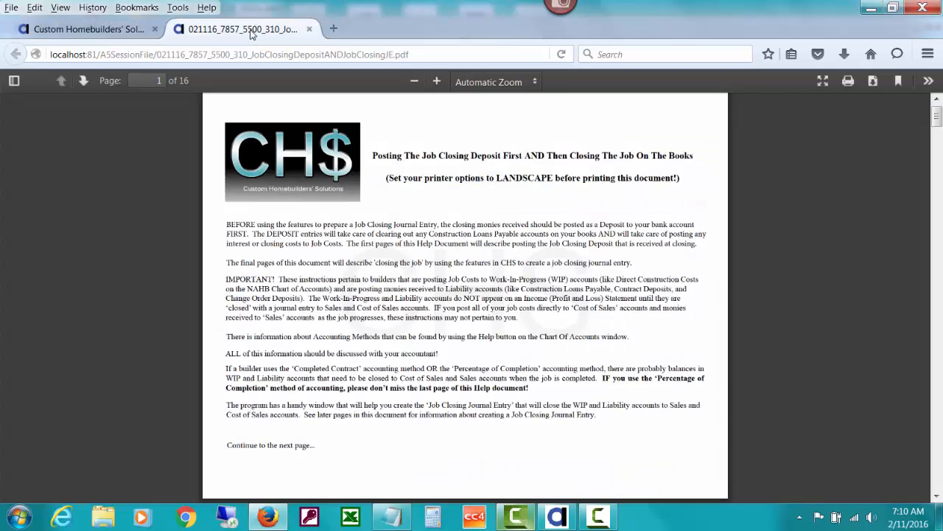
pyautogui.click(437, 82)
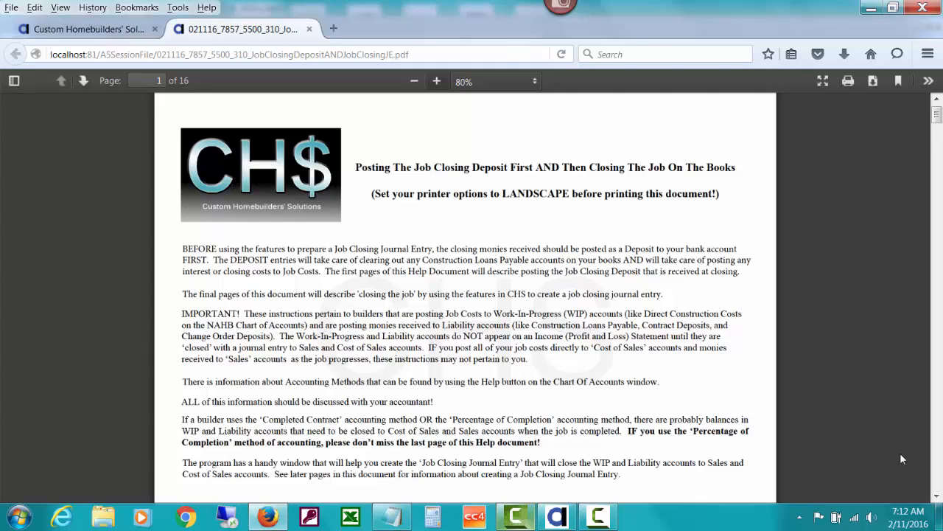
pyautogui.click(936, 497)
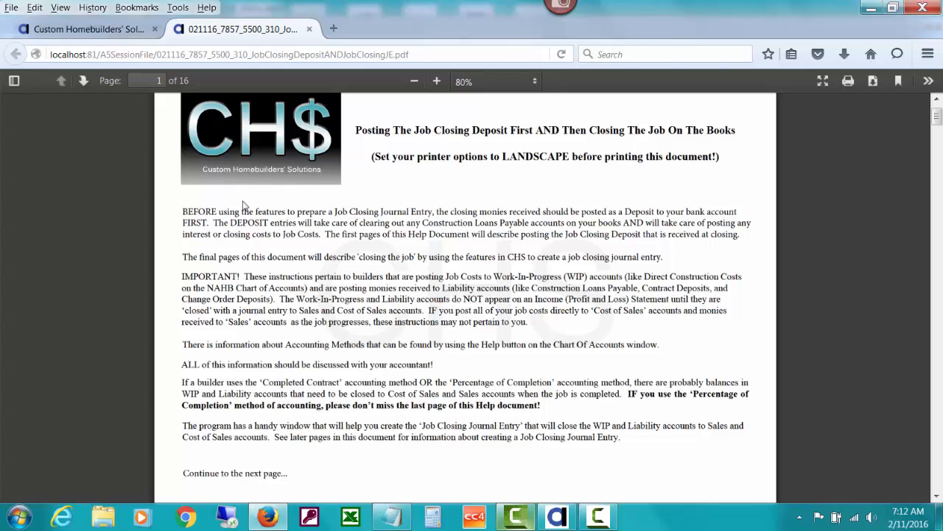
pyautogui.click(84, 81)
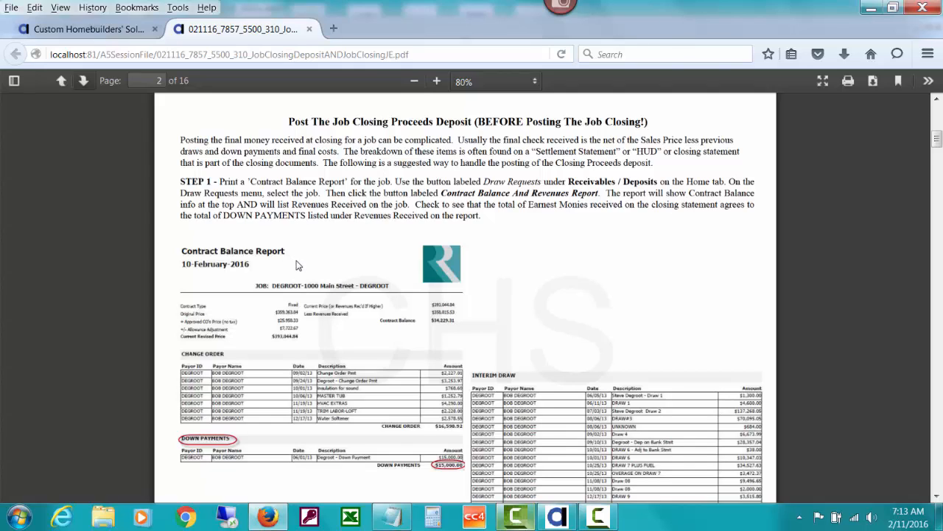
# Generate the Contract Balance and Revenues Report from Draw Requests for the example job in the help document
pyautogui.click(87, 36)
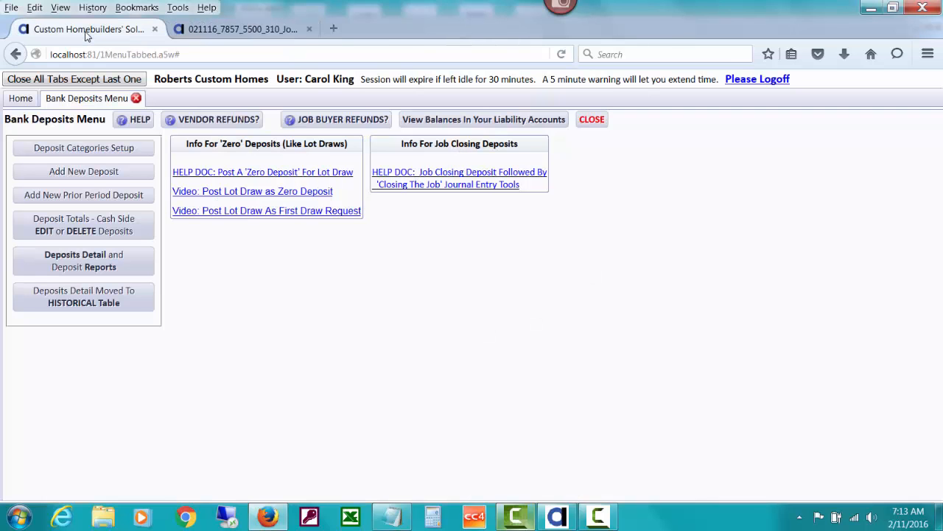
pyautogui.click(20, 99)
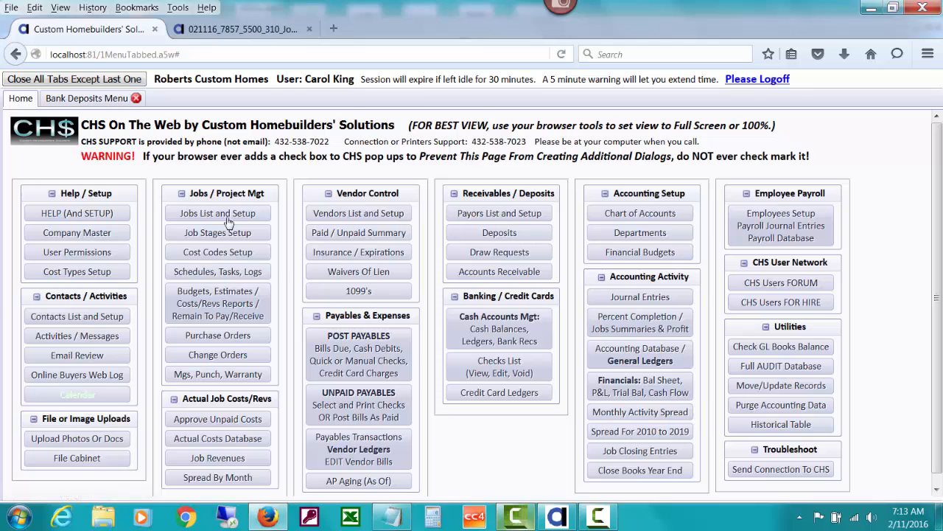
pyautogui.click(519, 255)
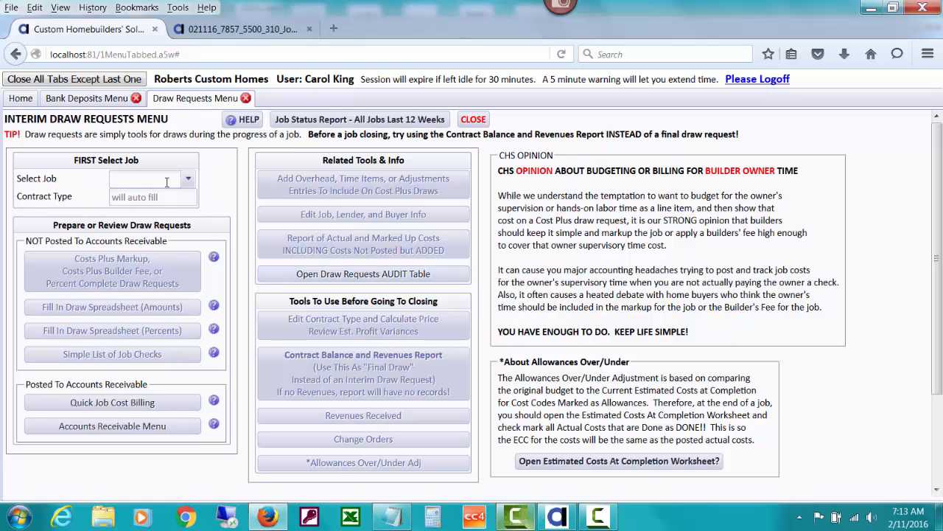
pyautogui.write('degr')
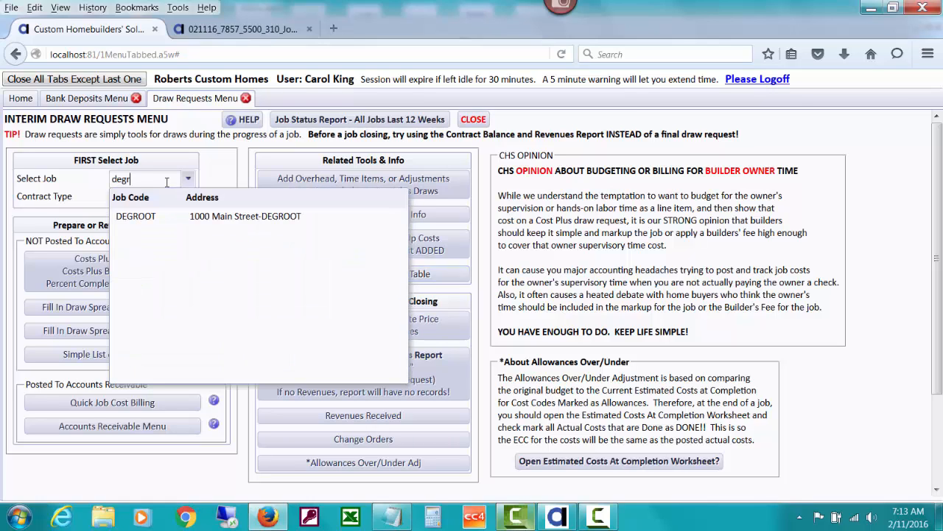
pyautogui.write('oot')
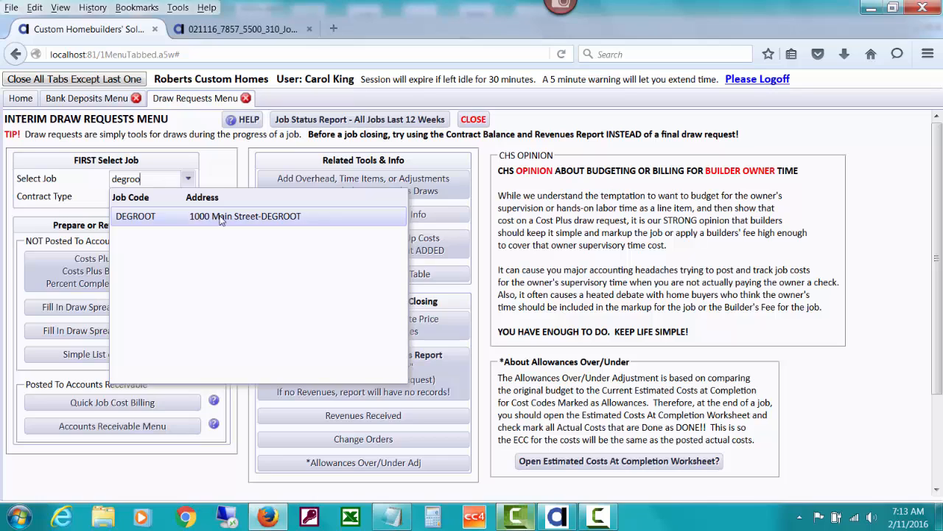
pyautogui.click(221, 217)
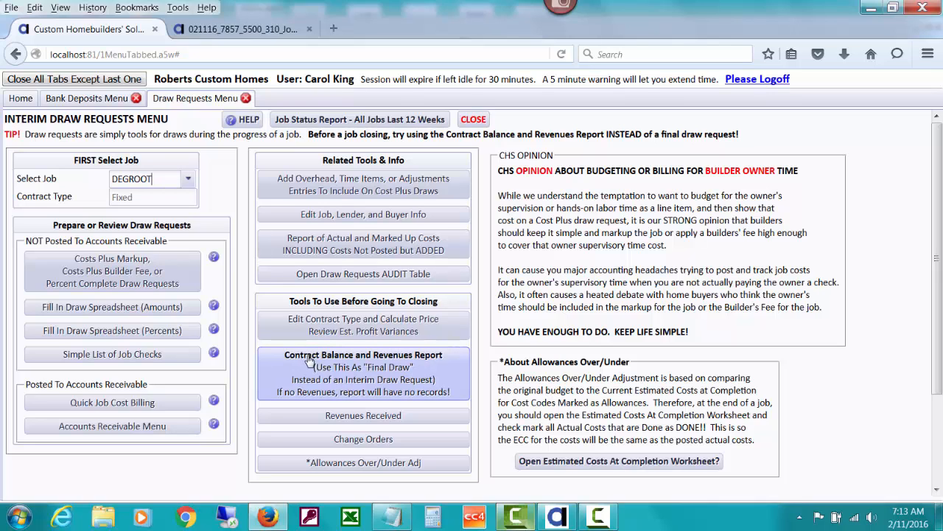
pyautogui.click(390, 364)
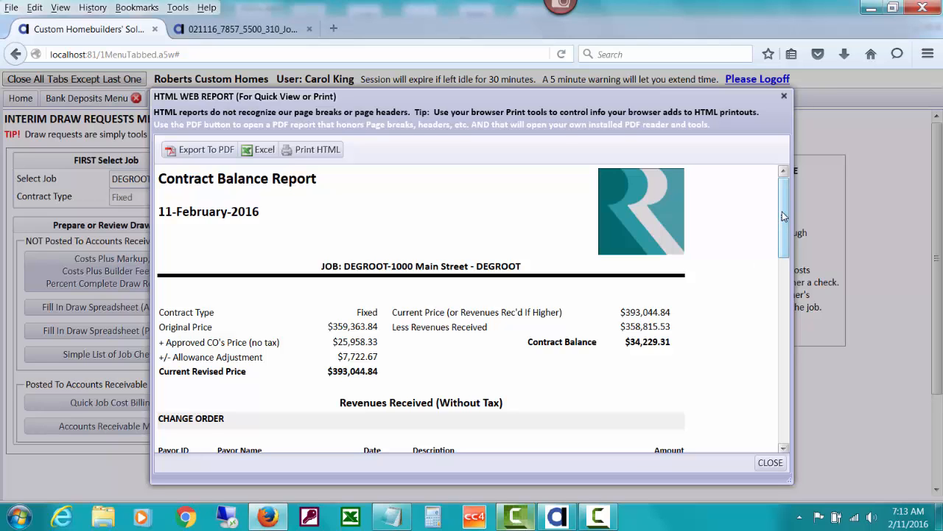
# Examine the report's contract price and balance, change order payments, down payments and interim draws
pyautogui.moveTo(782, 212); pyautogui.dragTo(780, 240)
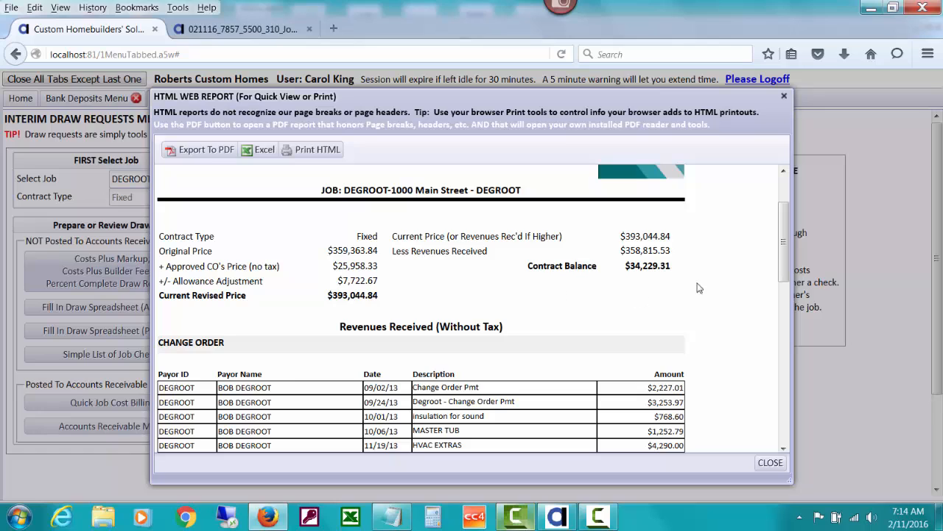
pyautogui.scroll(-1, 785, 253)
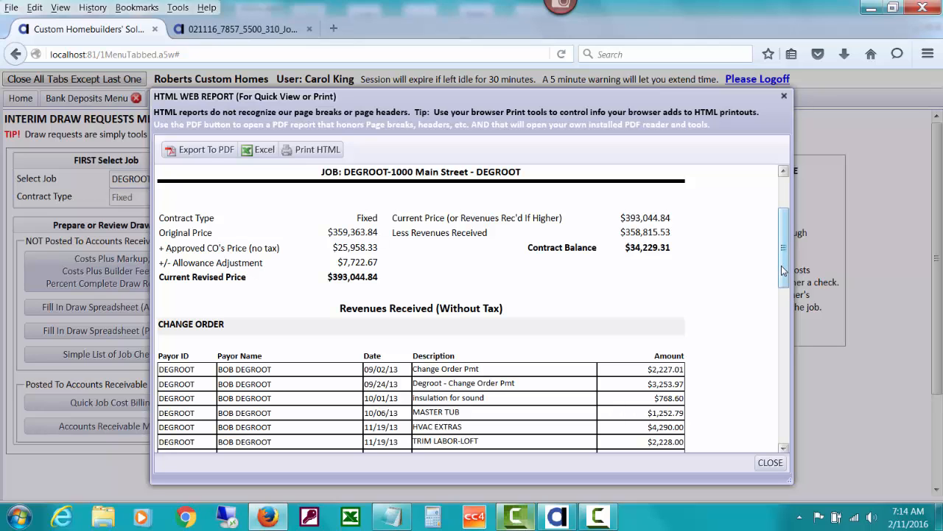
pyautogui.moveTo(783, 271); pyautogui.dragTo(784, 259)
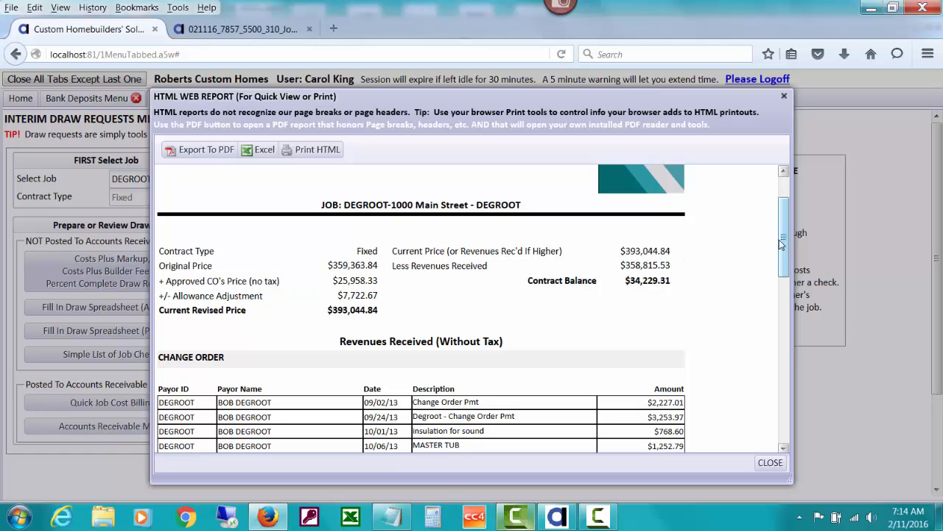
pyautogui.moveTo(781, 235); pyautogui.dragTo(781, 226)
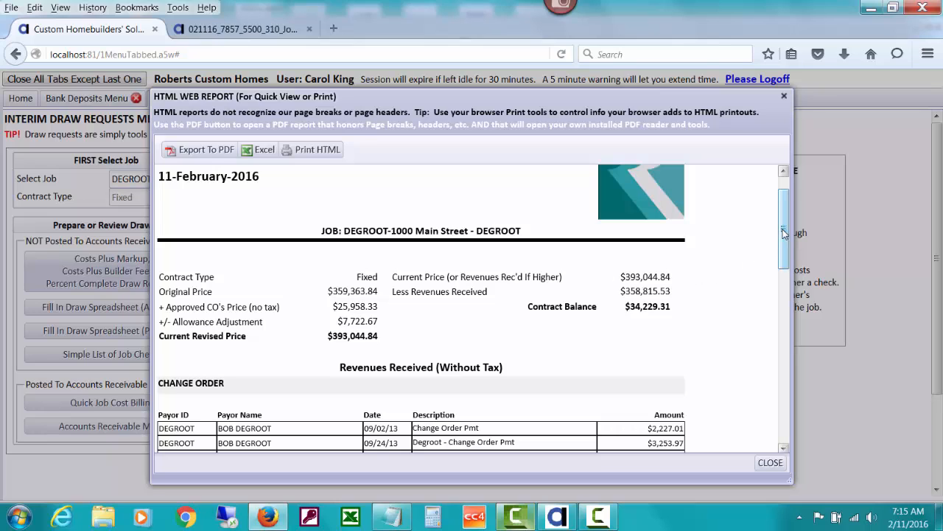
pyautogui.moveTo(783, 229); pyautogui.dragTo(782, 233)
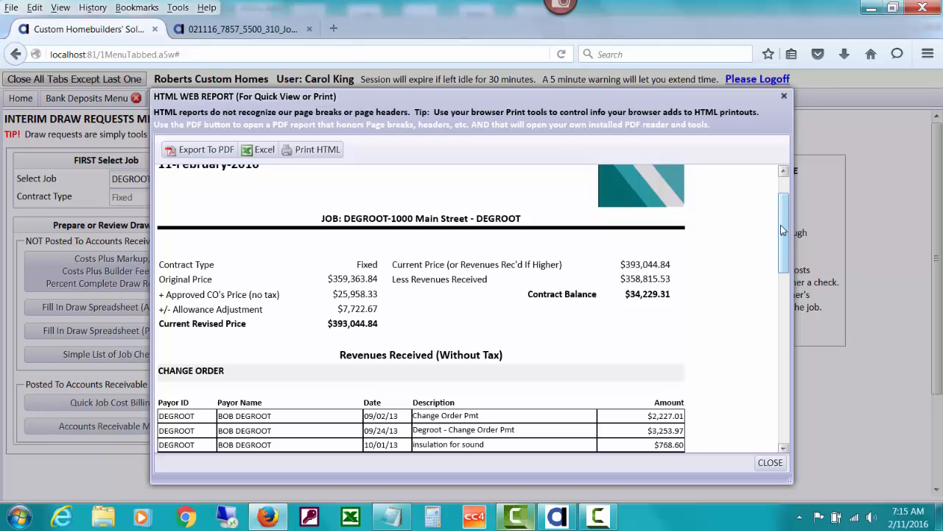
pyautogui.moveTo(782, 230); pyautogui.dragTo(784, 325)
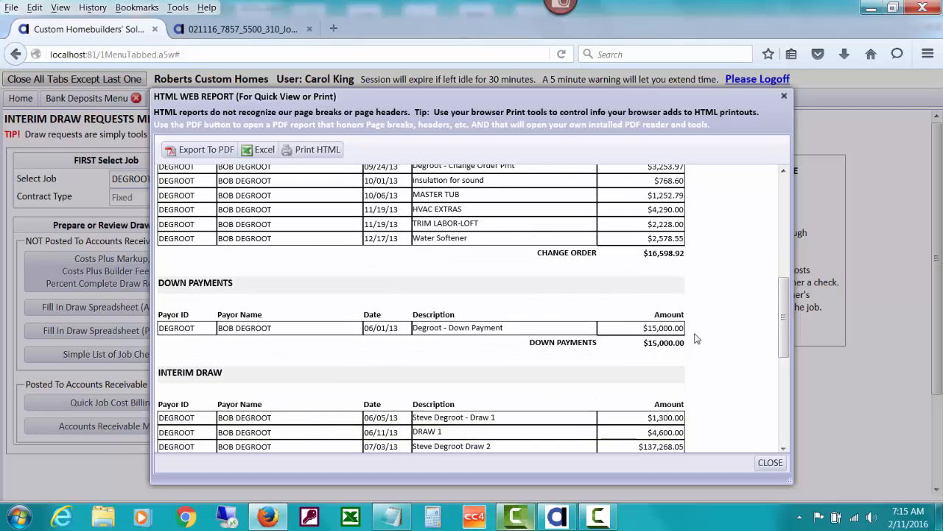
pyautogui.moveTo(783, 344)
pyautogui.mouseDown()
pyautogui.moveTo(784, 334)
pyautogui.moveTo(775, 424)
pyautogui.moveTo(781, 408)
pyautogui.mouseUp()
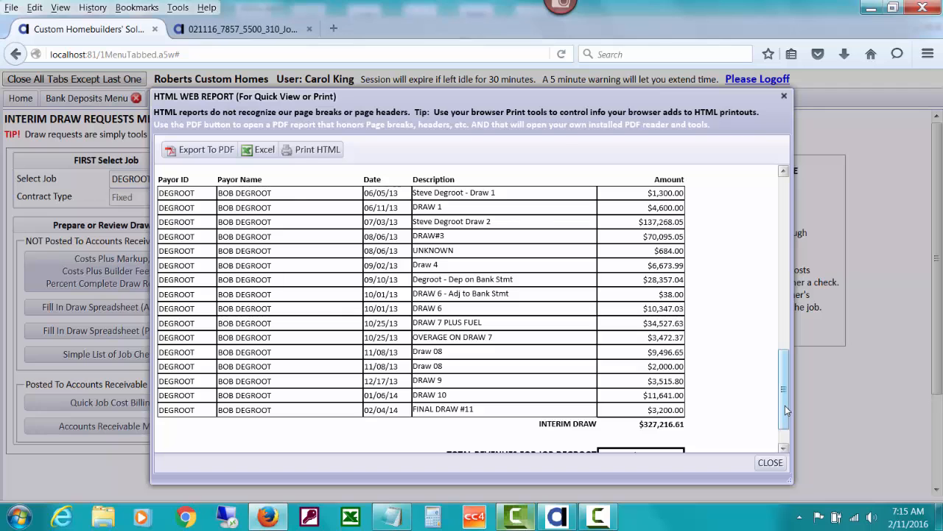
pyautogui.moveTo(785, 405); pyautogui.dragTo(788, 272)
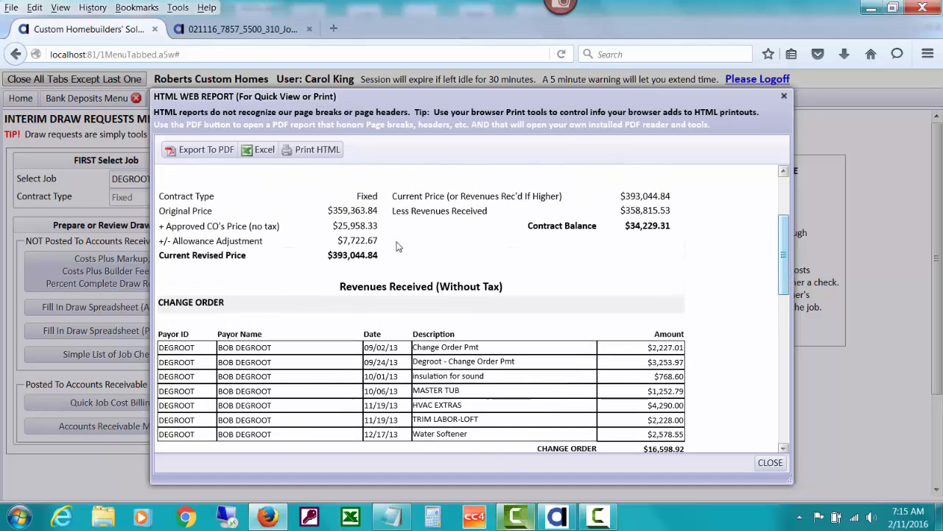
# Export the Contract Balance Report to PDF, opening it with Adobe Acrobat, and close the web report and Draw Requests menu
pyautogui.click(220, 151)
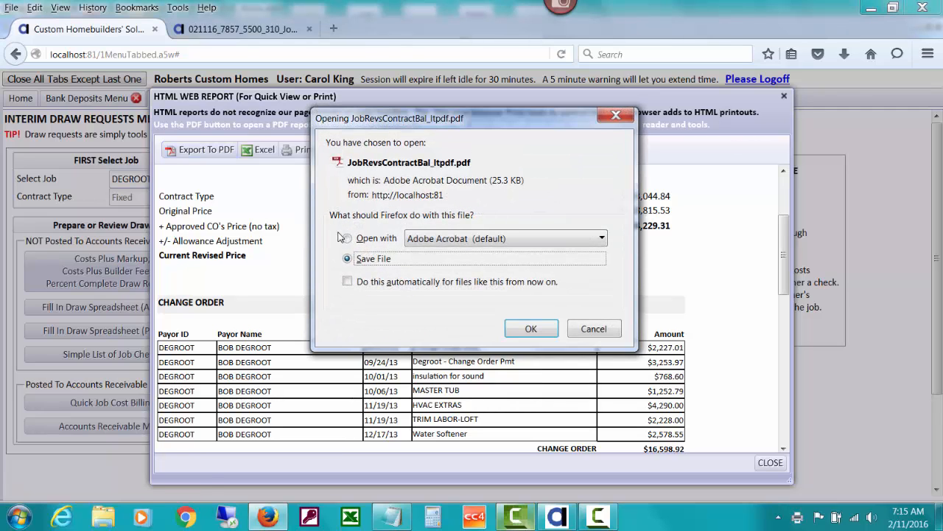
pyautogui.click(346, 238)
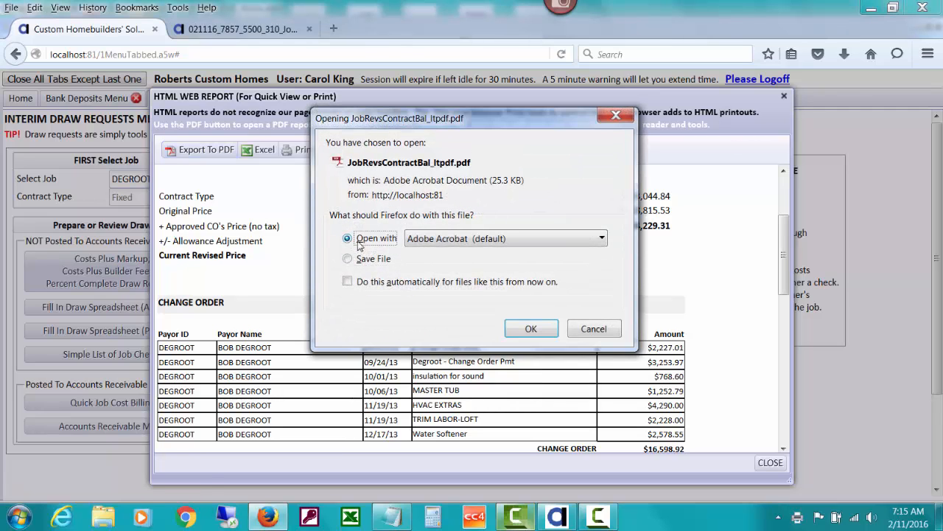
pyautogui.click(530, 328)
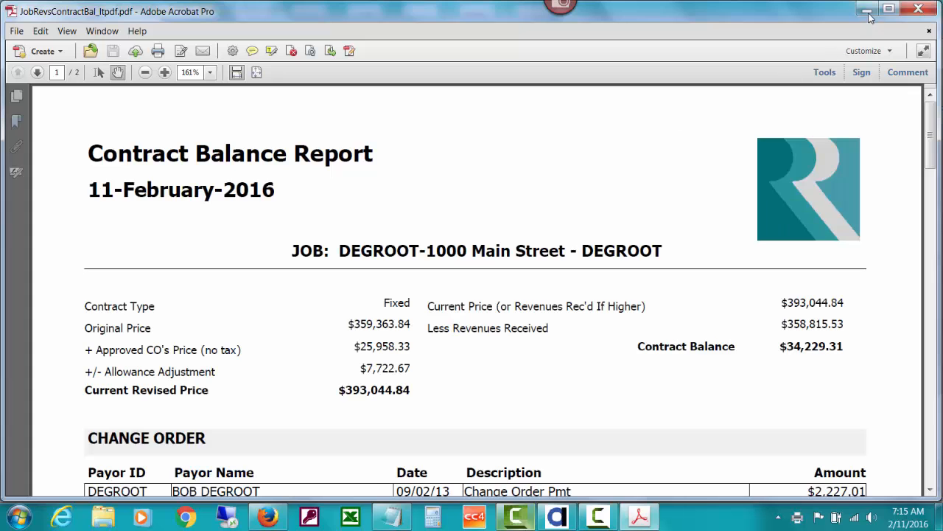
pyautogui.click(867, 11)
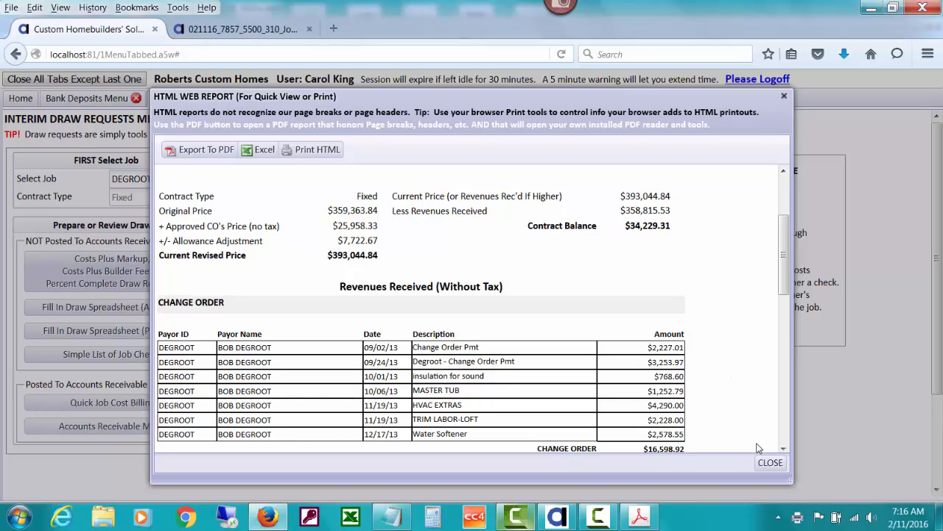
pyautogui.click(770, 462)
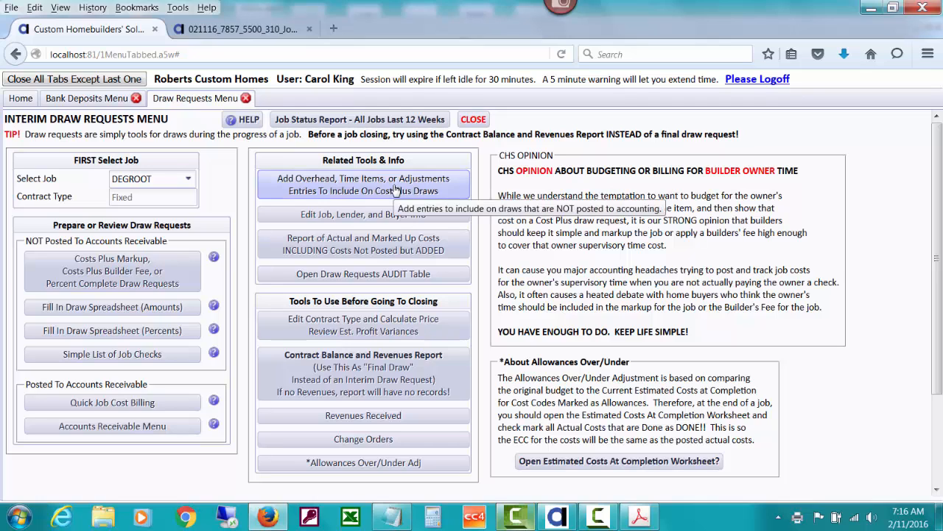
pyautogui.click(472, 120)
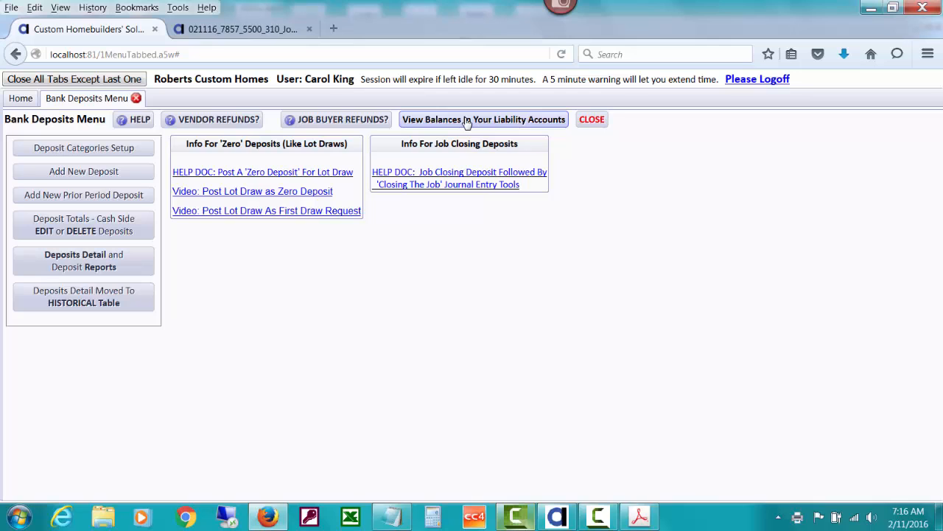
# Review Step 2 on page 3 of the help document, covering the job trial balance and loan interest calculation
pyautogui.click(275, 34)
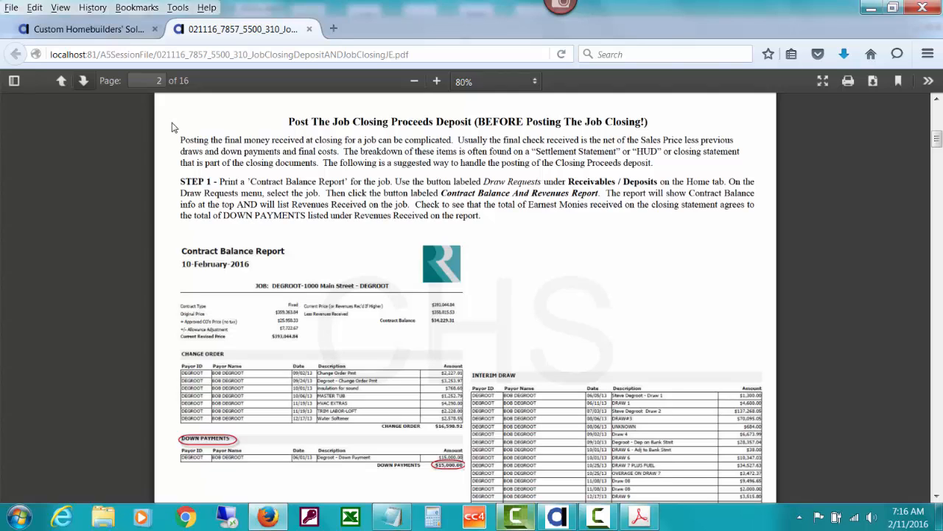
pyautogui.click(84, 82)
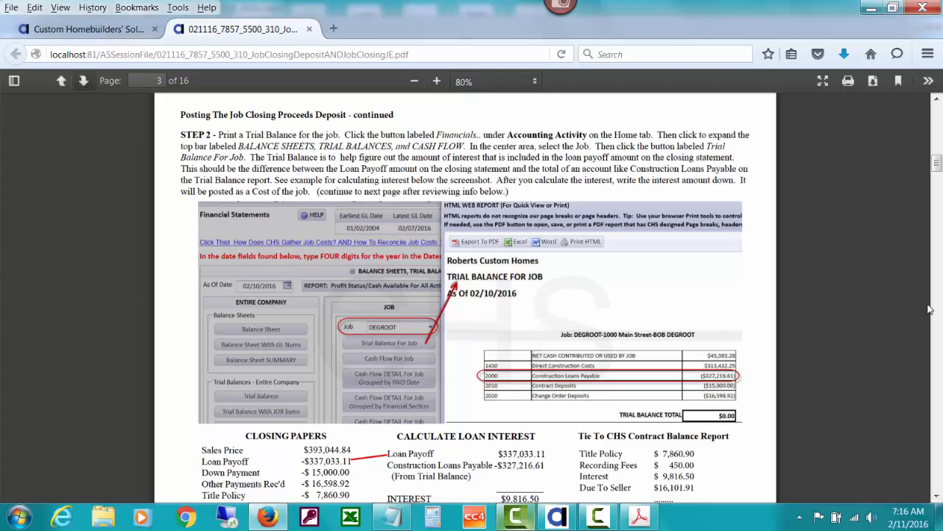
pyautogui.click(936, 496)
pyautogui.click(936, 496)
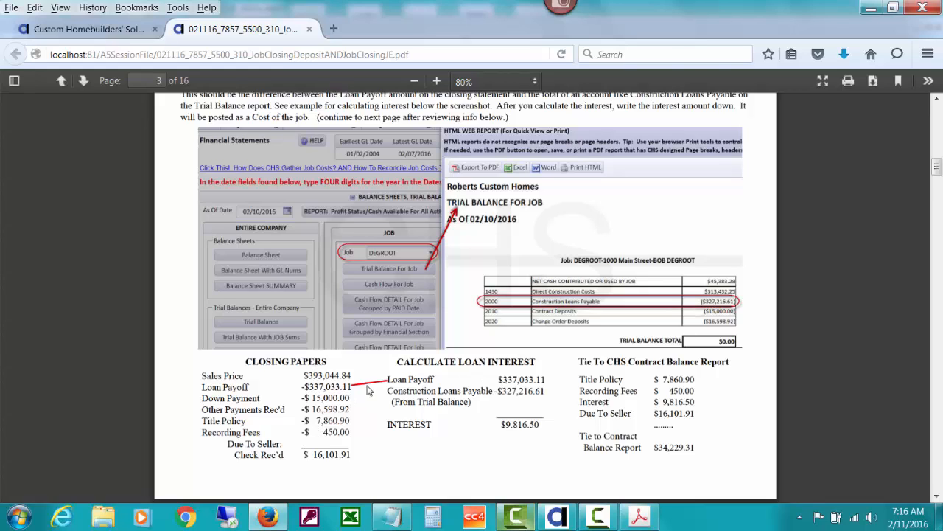
# Generate the Trial Balance For Job report from Financials for the help document's example job, using the preset as-of date
pyautogui.click(101, 31)
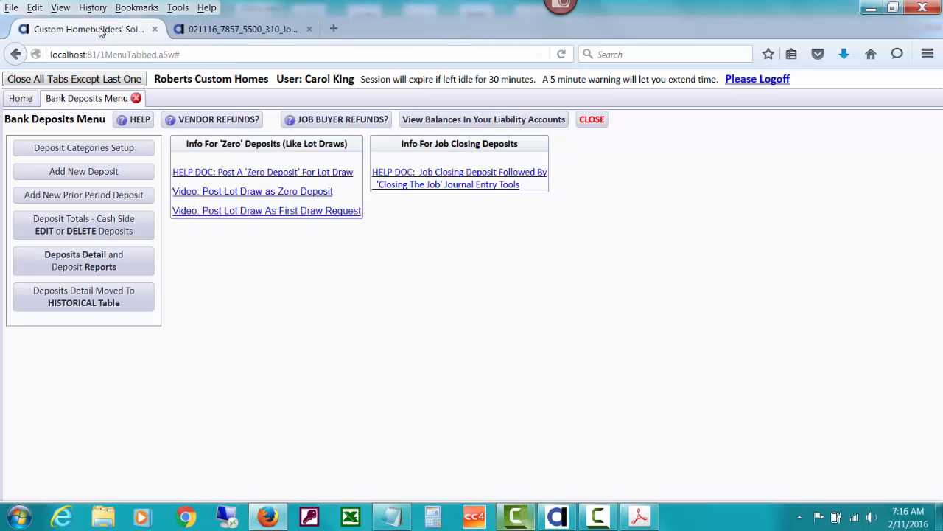
pyautogui.click(24, 99)
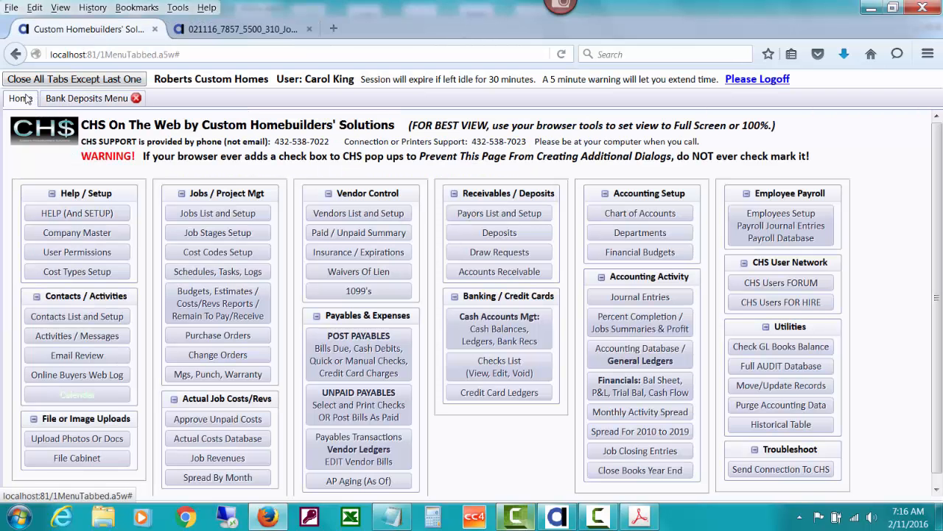
pyautogui.click(674, 386)
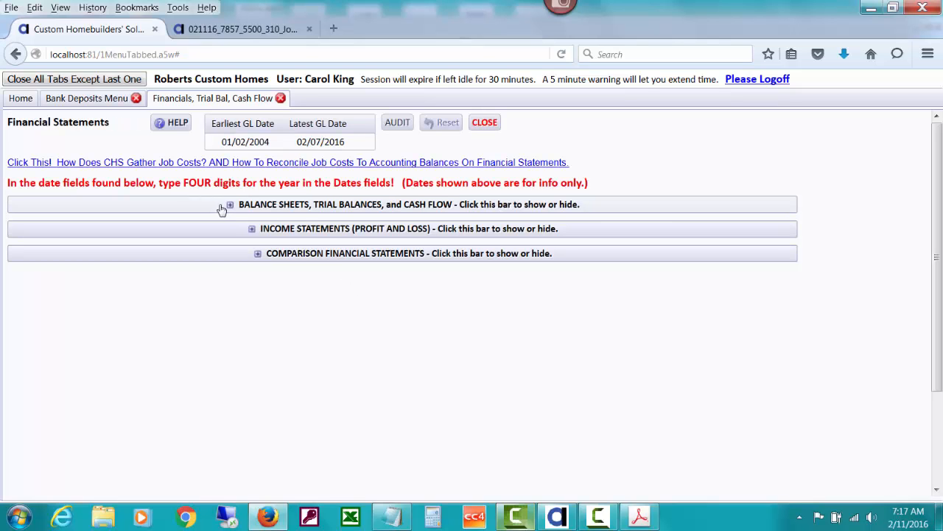
pyautogui.click(300, 211)
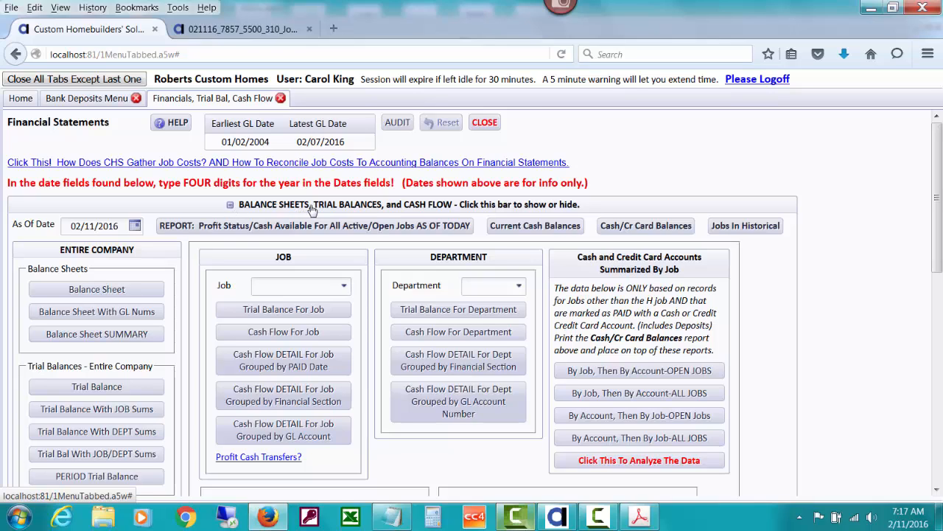
pyautogui.click(271, 284)
pyautogui.write('de')
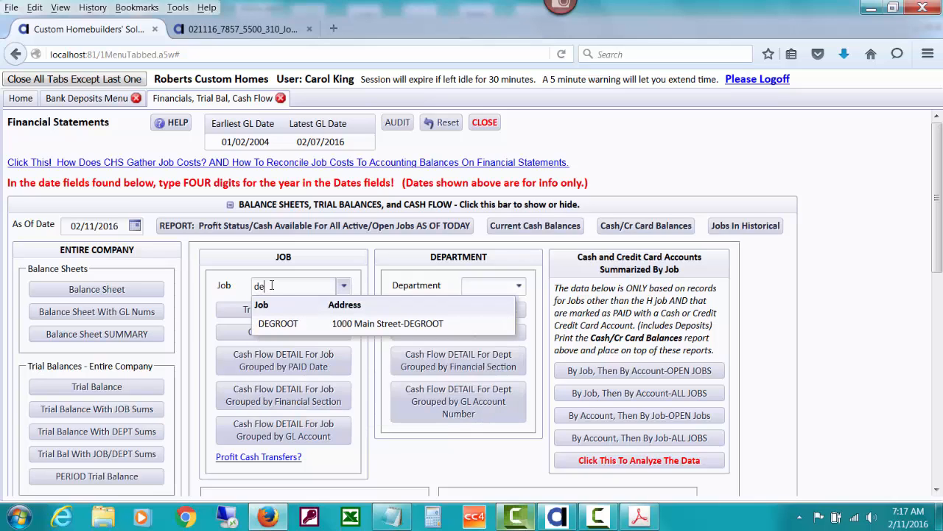
pyautogui.click(325, 323)
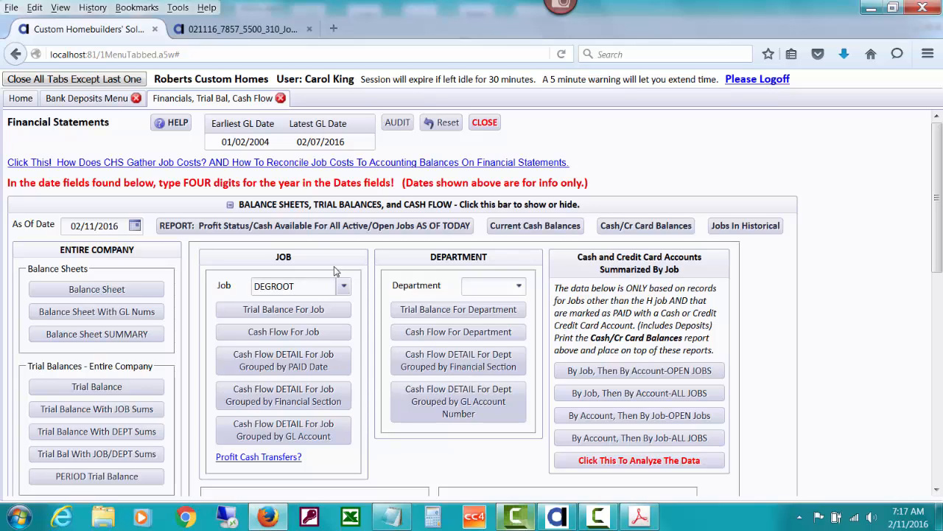
pyautogui.click(311, 312)
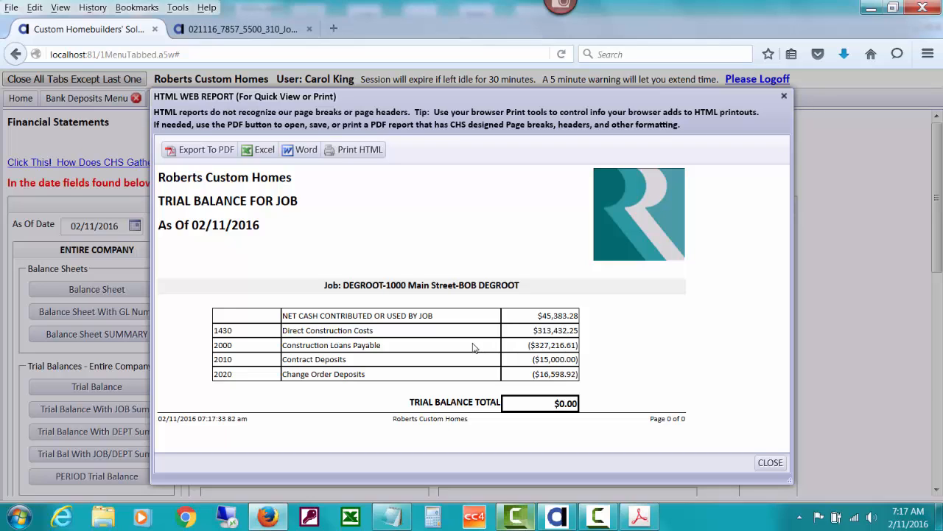
# Export the job trial balance to PDF, opening it with Adobe Acrobat, and close the web report
pyautogui.click(204, 156)
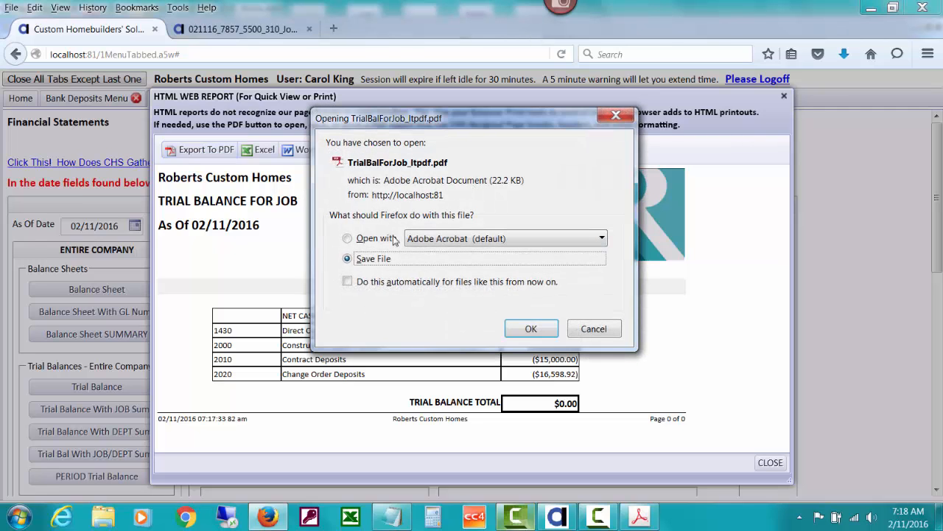
pyautogui.click(351, 239)
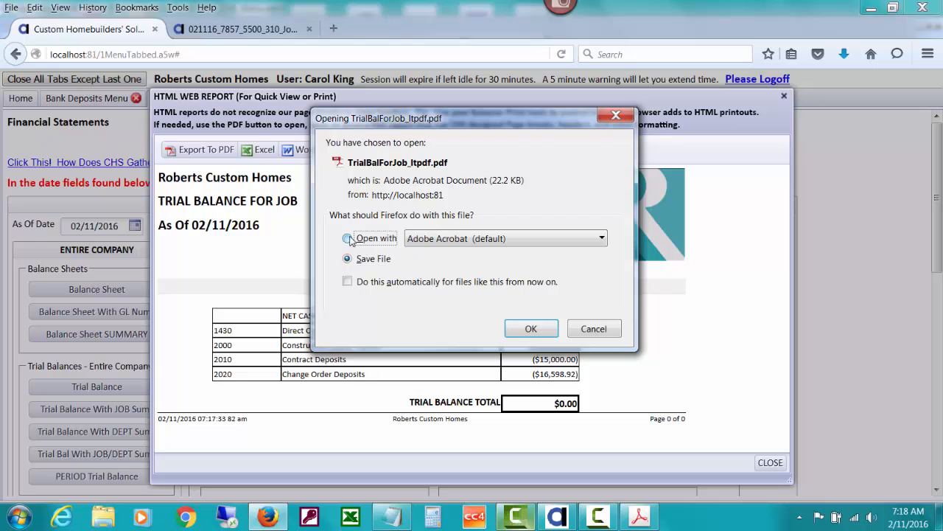
pyautogui.click(533, 330)
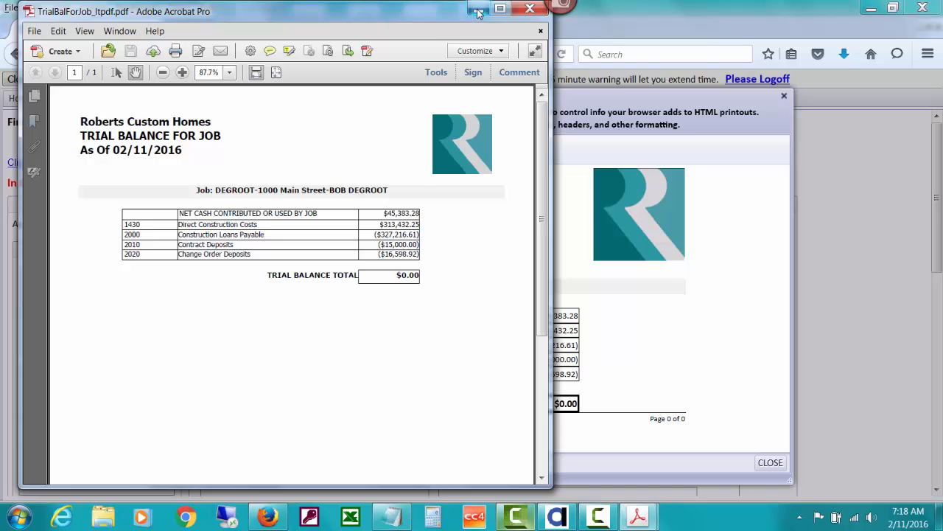
pyautogui.click(500, 9)
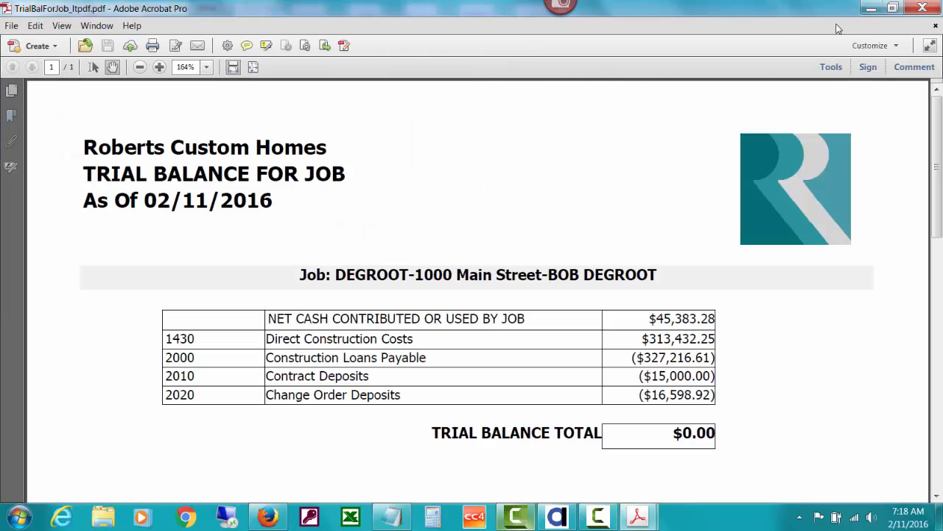
pyautogui.click(870, 9)
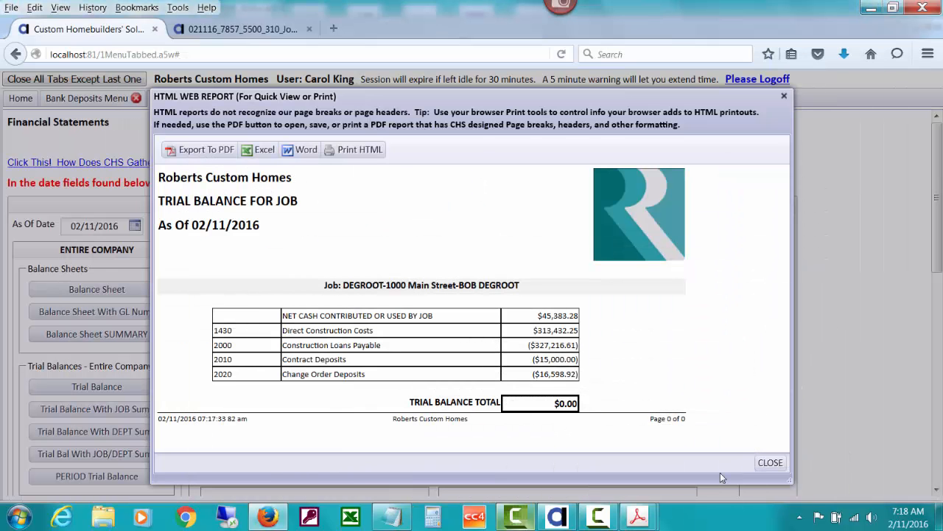
pyautogui.click(770, 463)
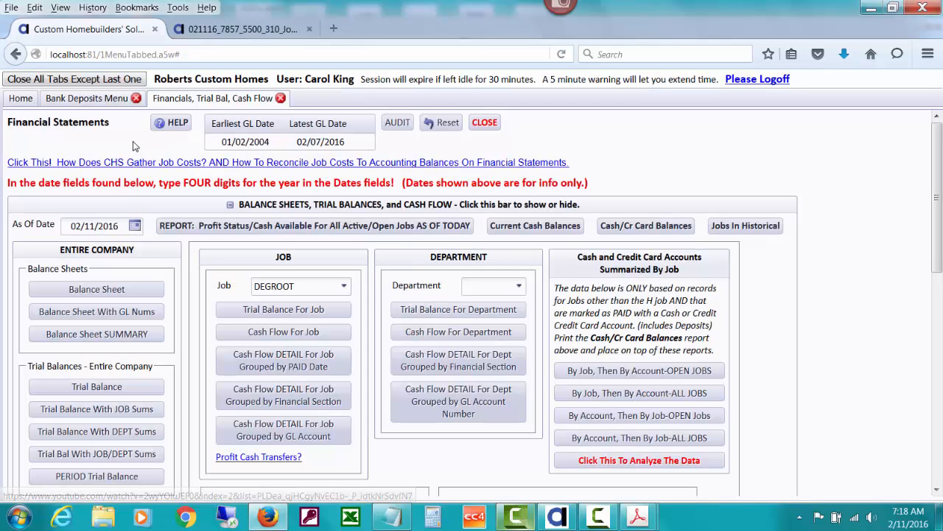
# Review Step 3 on page 4 of the help document and the closing papers and loan interest figures on page 3
pyautogui.click(105, 100)
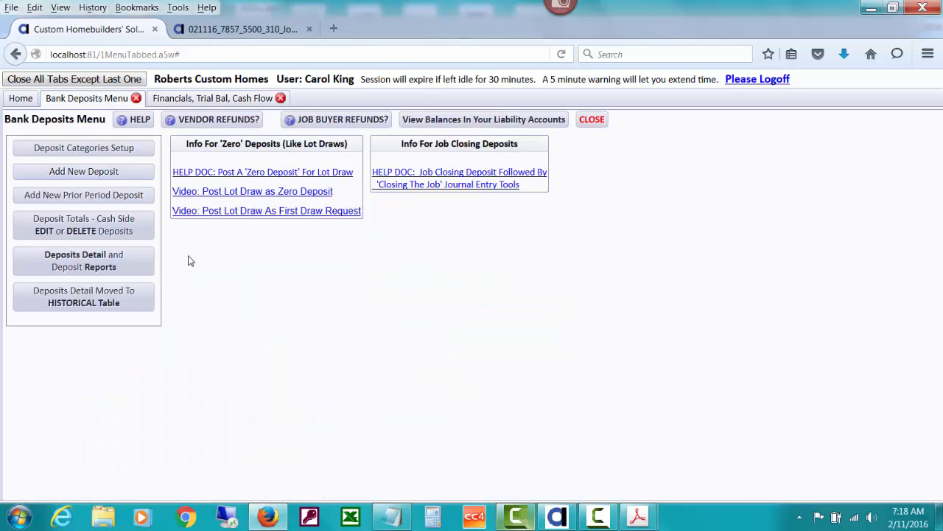
pyautogui.click(208, 33)
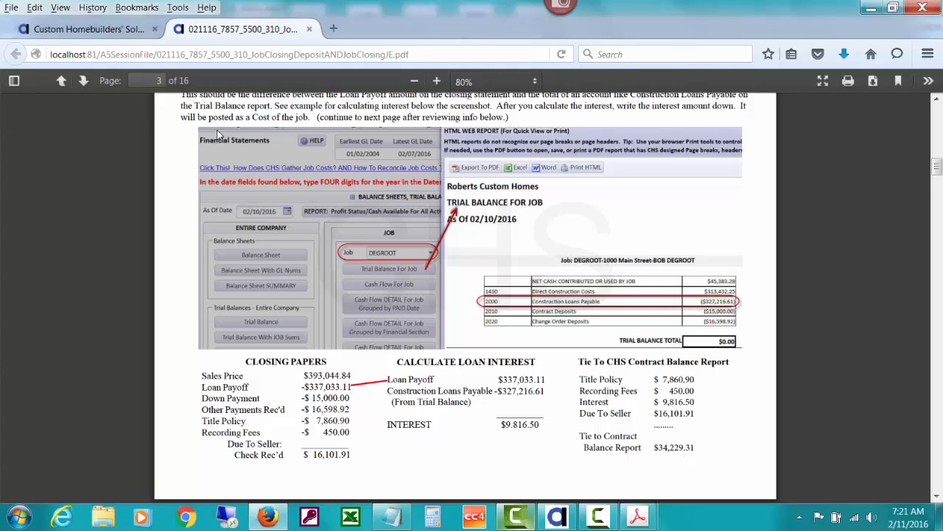
pyautogui.click(84, 81)
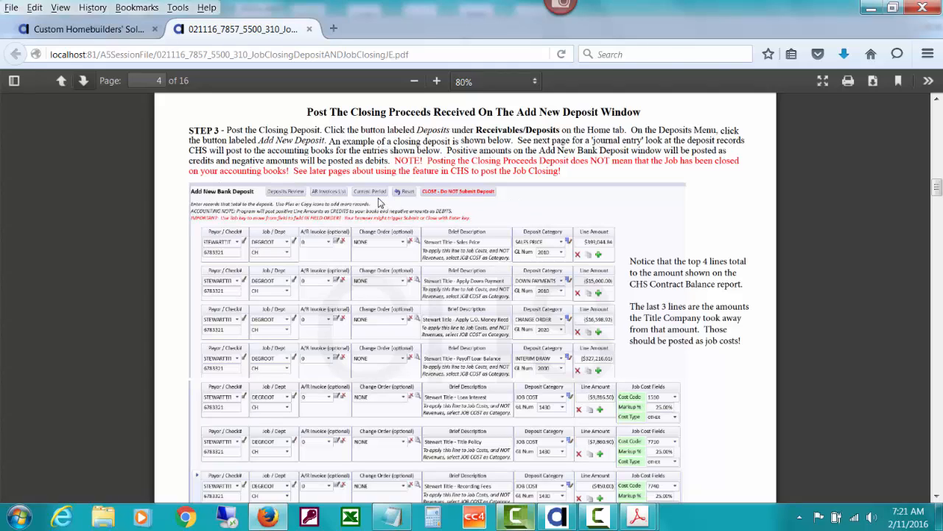
pyautogui.click(61, 83)
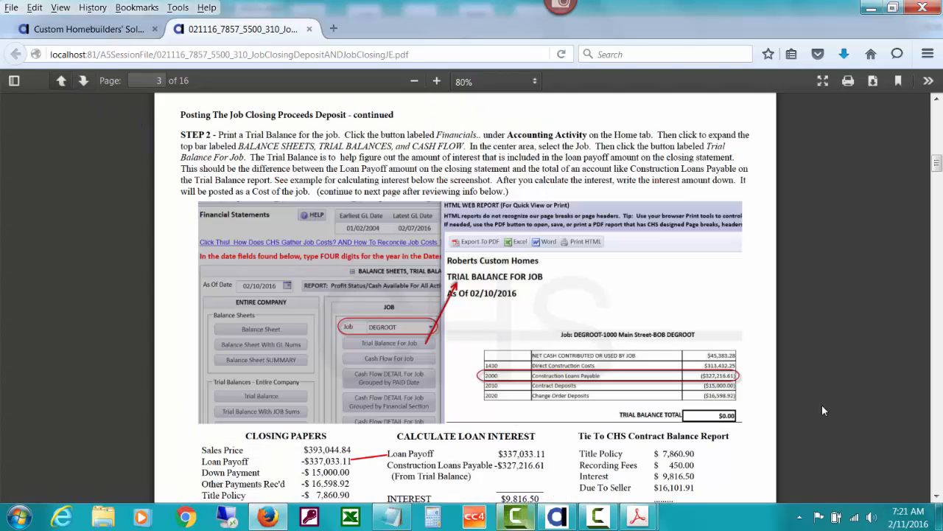
pyautogui.click(937, 498)
pyautogui.click(937, 497)
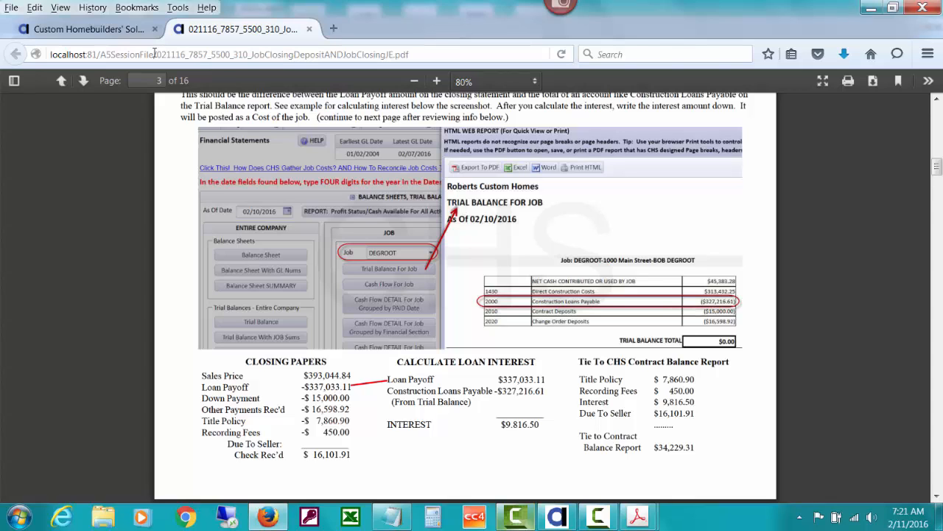
# Start a new bank deposit with Stewart Title Company as the payor and check its payor setup record
pyautogui.click(111, 33)
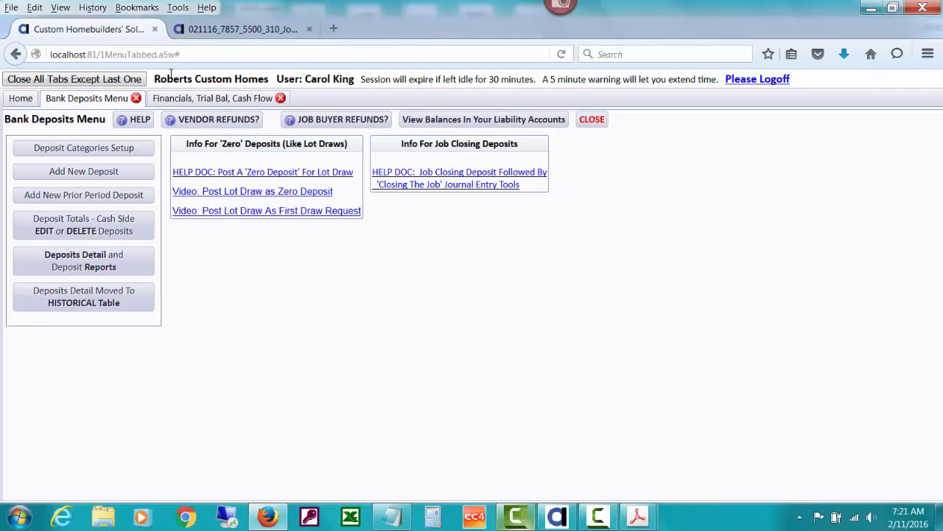
pyautogui.click(103, 174)
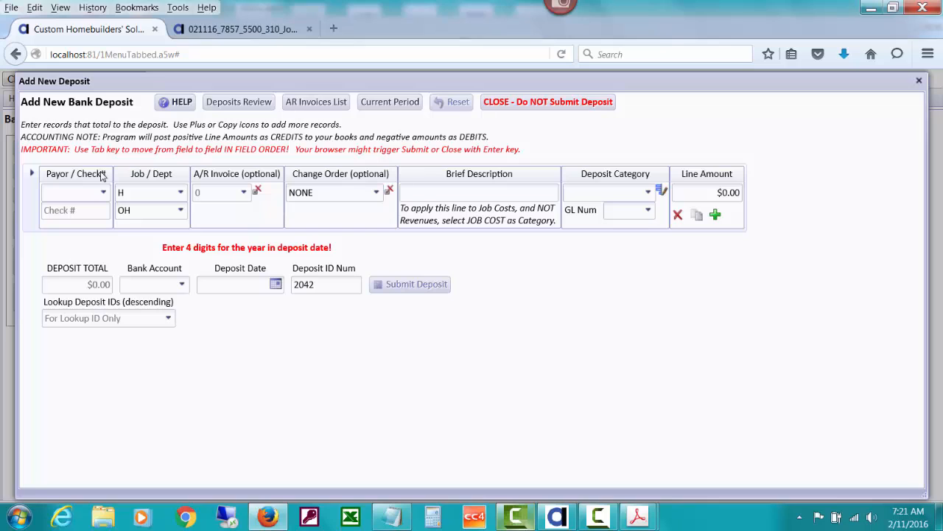
pyautogui.click(104, 191)
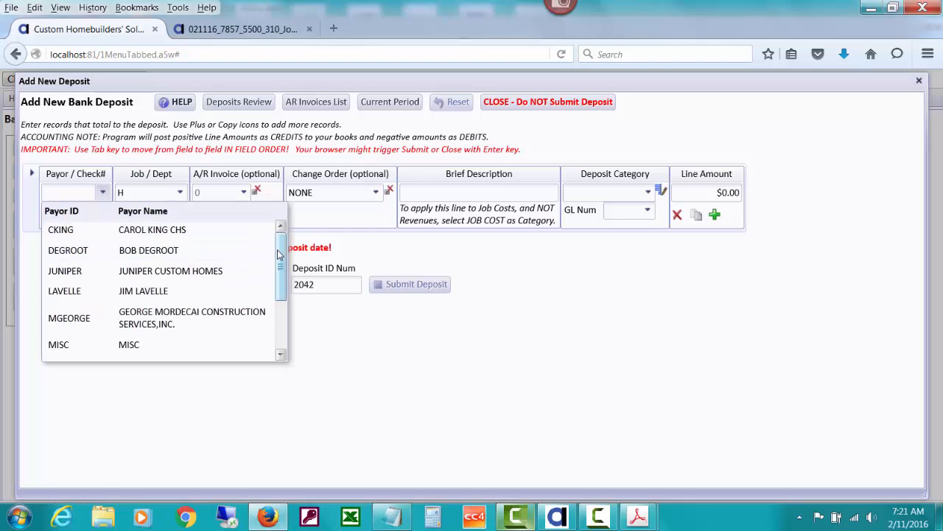
pyautogui.moveTo(280, 255); pyautogui.dragTo(281, 318)
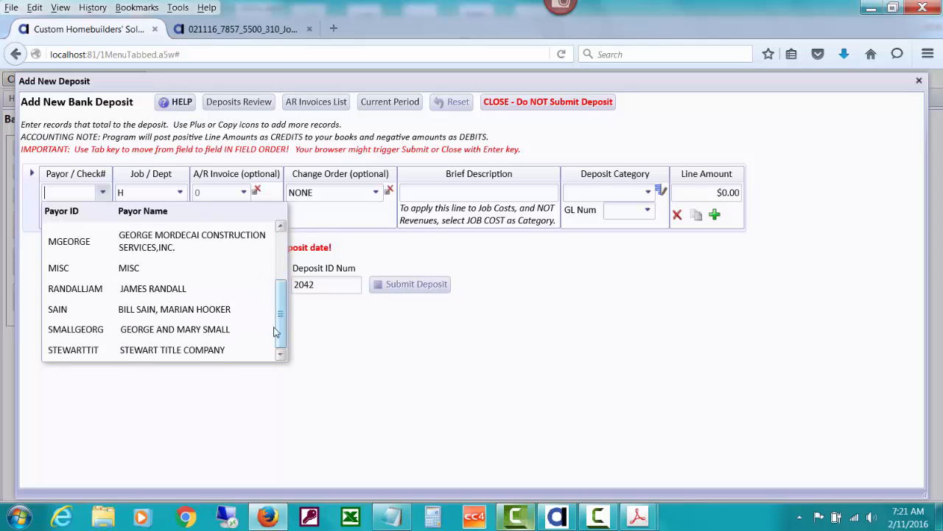
pyautogui.click(246, 352)
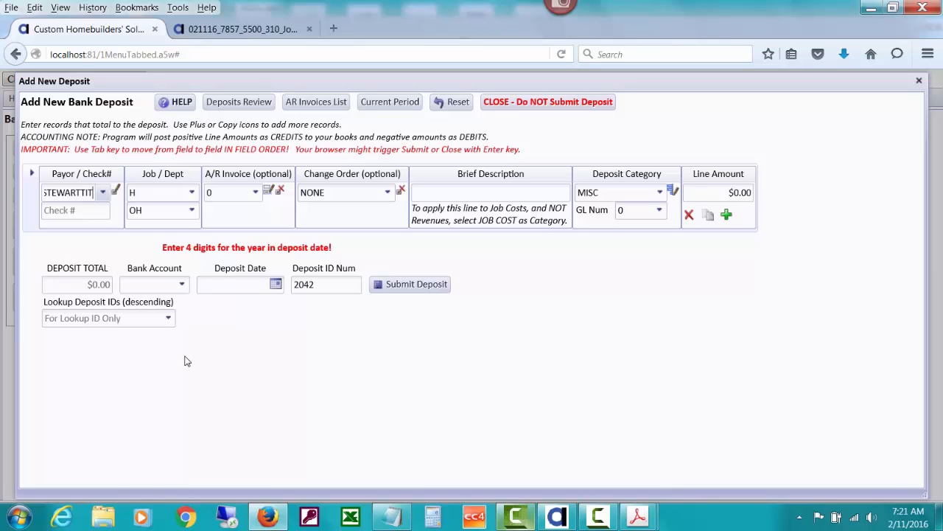
pyautogui.click(116, 193)
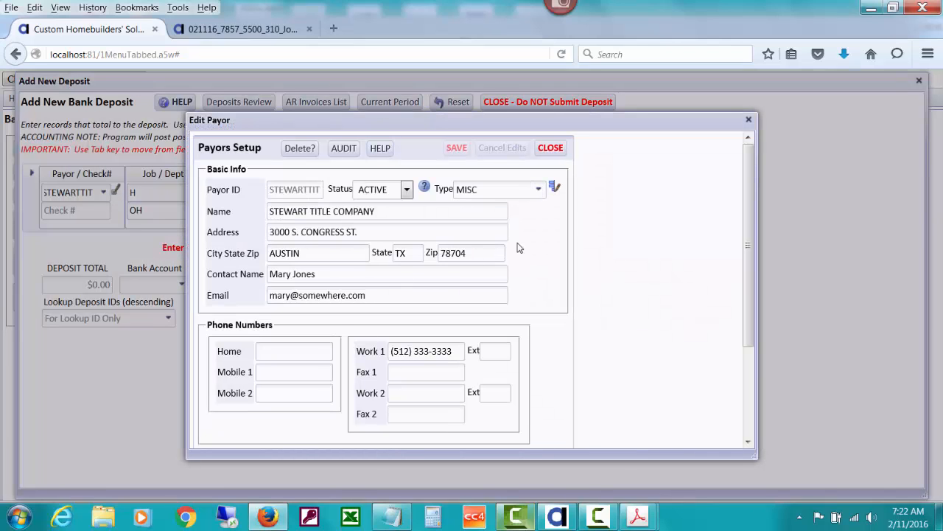
pyautogui.click(547, 150)
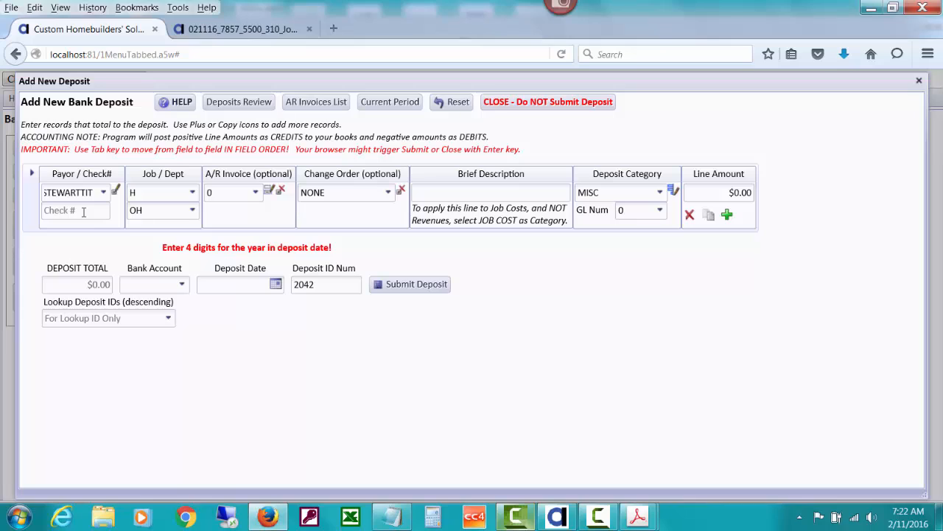
# Enter check number 6783321 on the deposit line and assign the line to the help document's example job
pyautogui.click(84, 212)
pyautogui.write('6783321')
pyautogui.press('Tab')
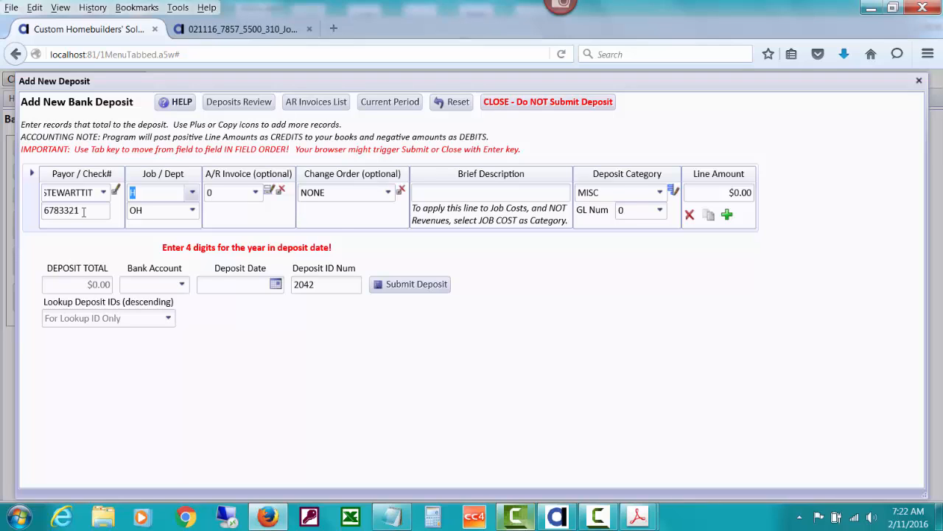
pyautogui.write('de')
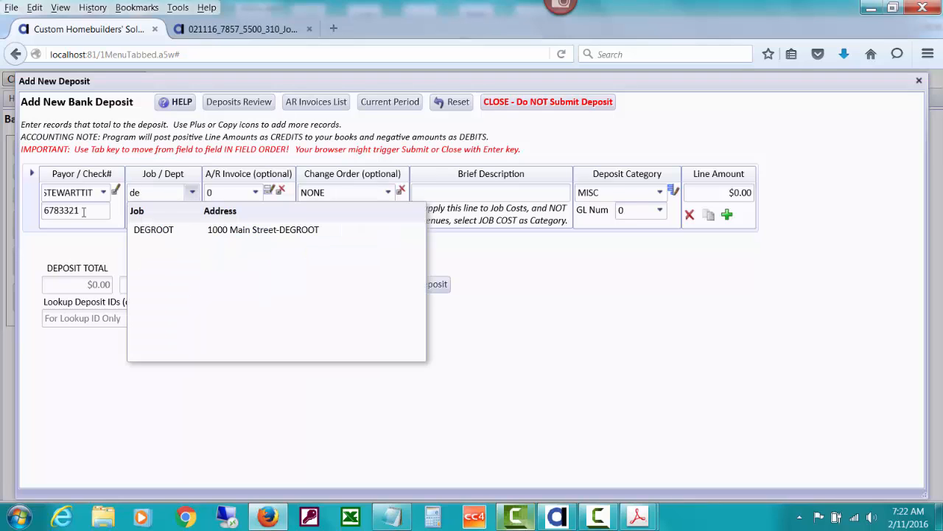
pyautogui.click(145, 229)
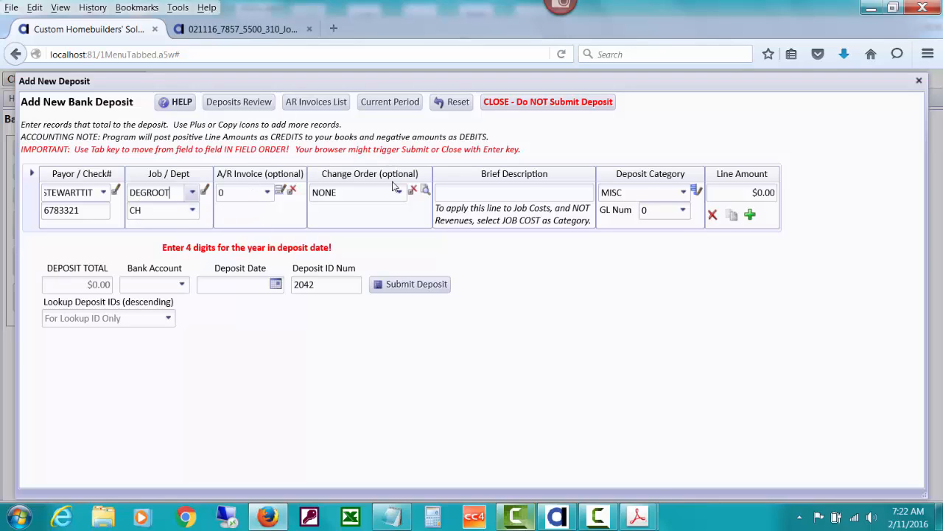
# Enter "Stewart Title - Sales Price" as the deposit line's brief description
pyautogui.click(476, 190)
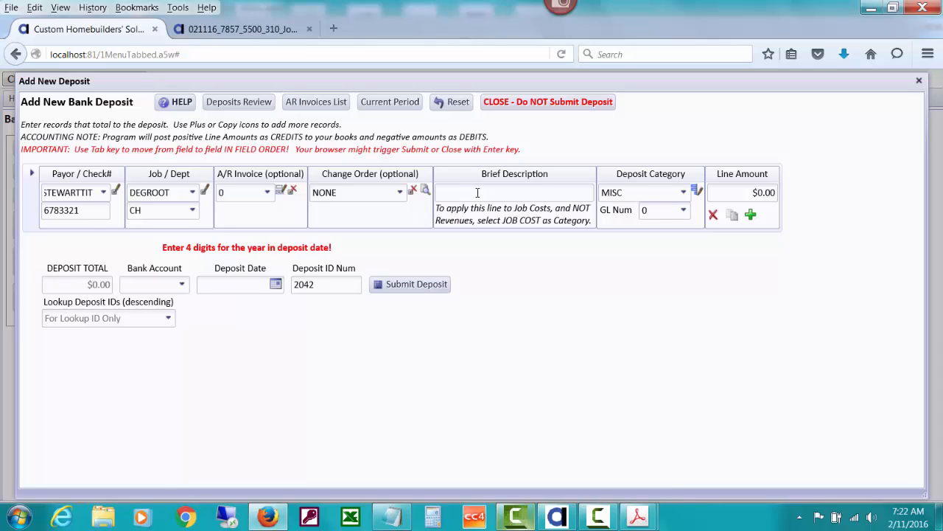
pyautogui.write('Stewart Title - Sales Price')
pyautogui.press('Tab')
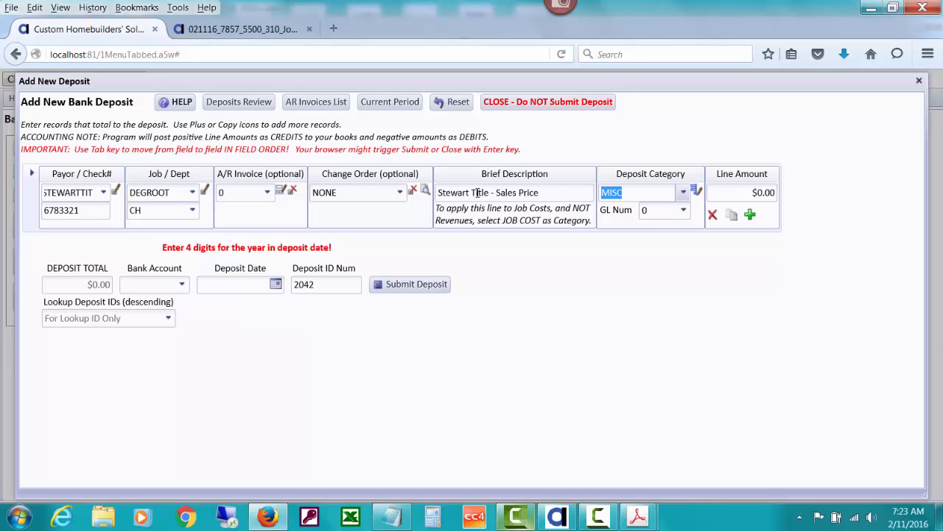
# Review the deposit categories and their default GL accounts, then close the category list
pyautogui.click(696, 191)
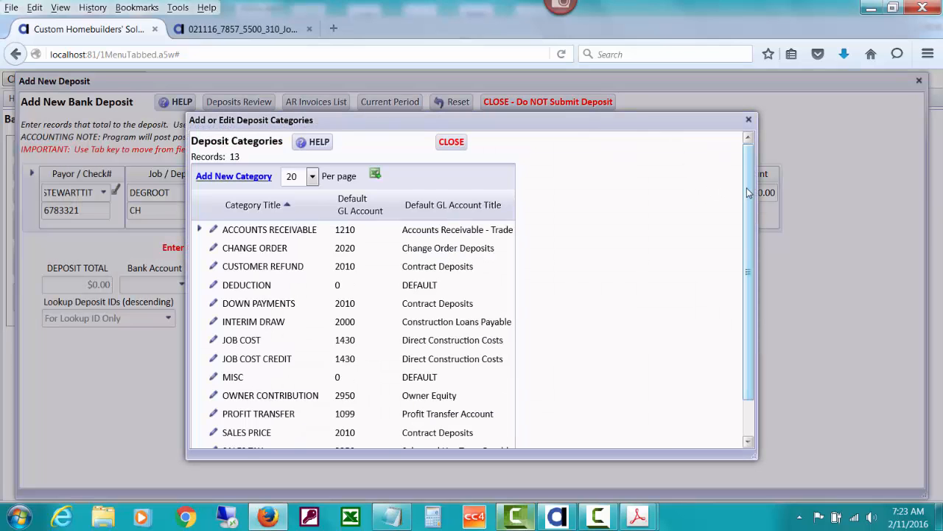
pyautogui.moveTo(747, 195); pyautogui.dragTo(747, 236)
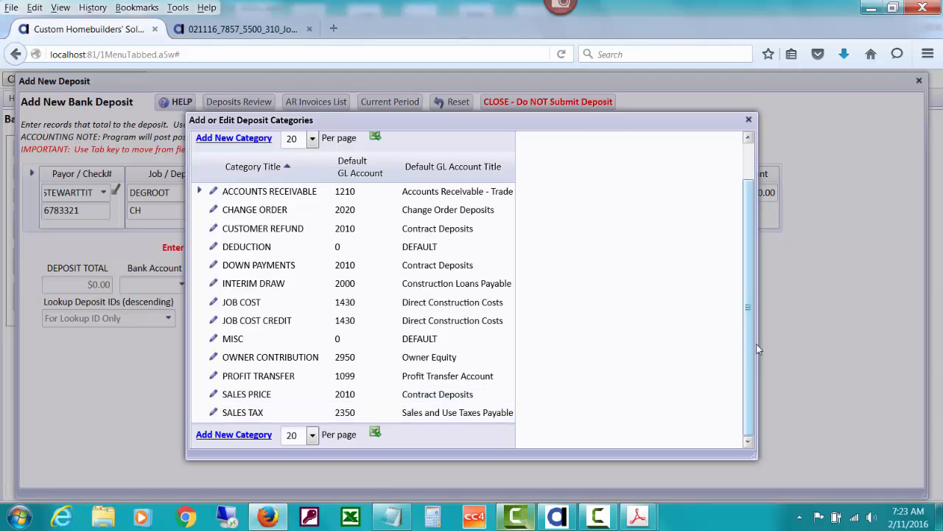
pyautogui.moveTo(751, 339); pyautogui.dragTo(749, 287)
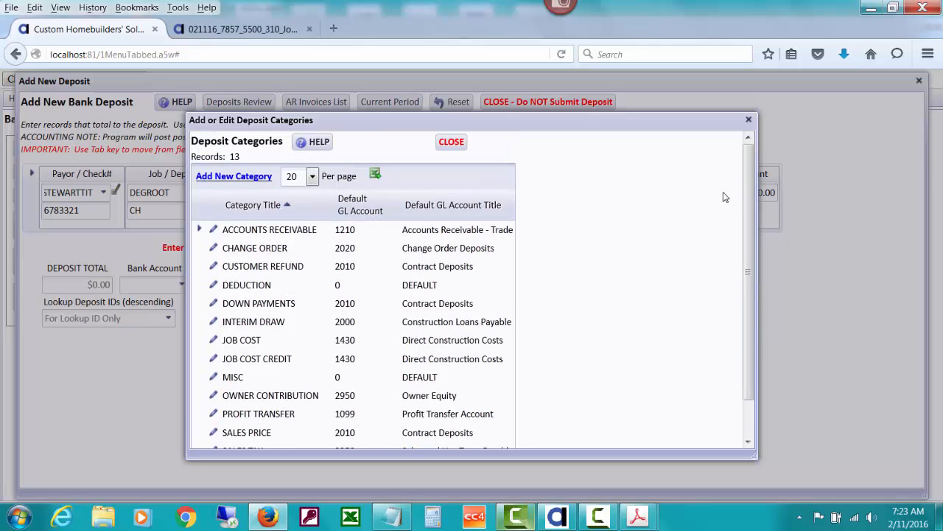
pyautogui.click(461, 141)
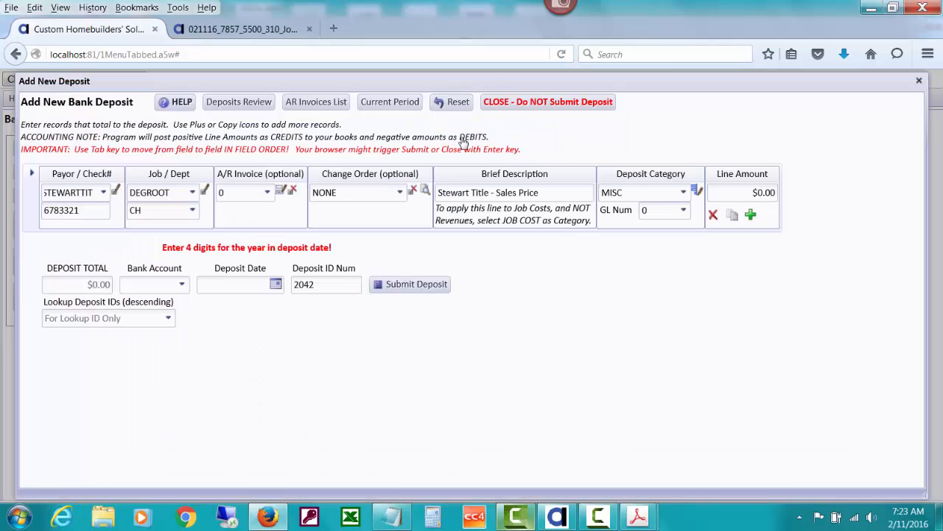
# Set the sales price line's deposit category to SALES PRICE and check its GL number in the account list
pyautogui.click(615, 190)
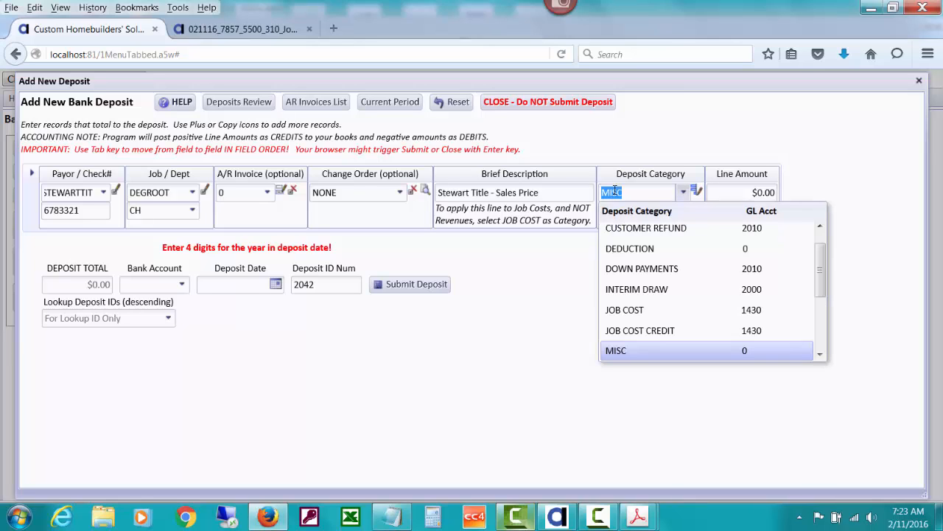
pyautogui.write('sa')
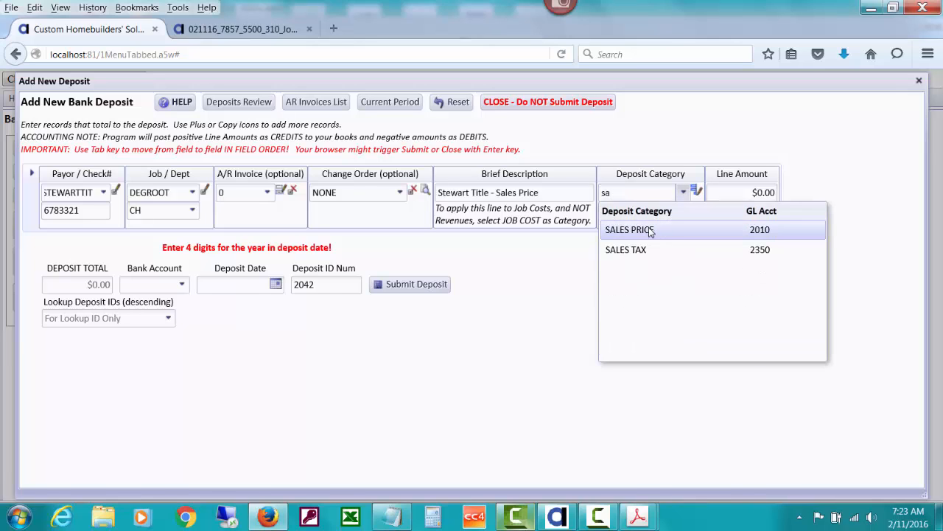
pyautogui.click(646, 228)
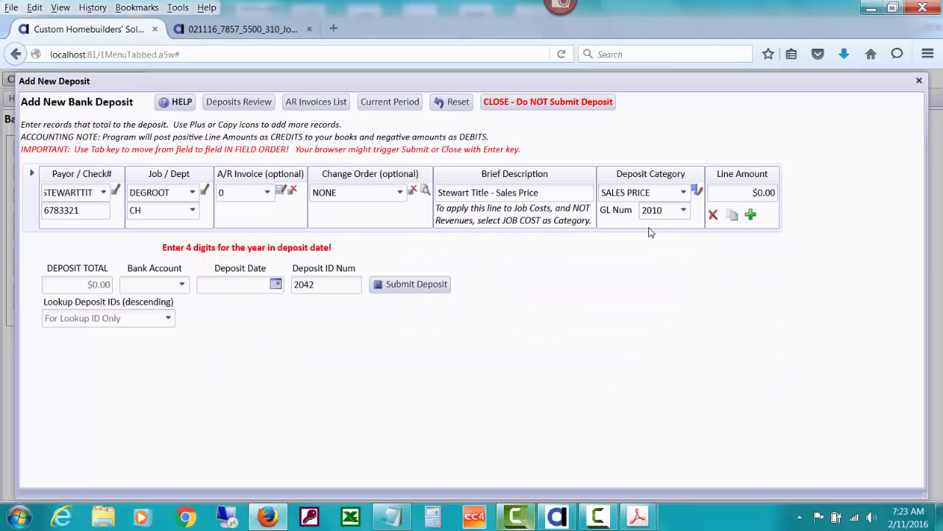
pyautogui.click(685, 212)
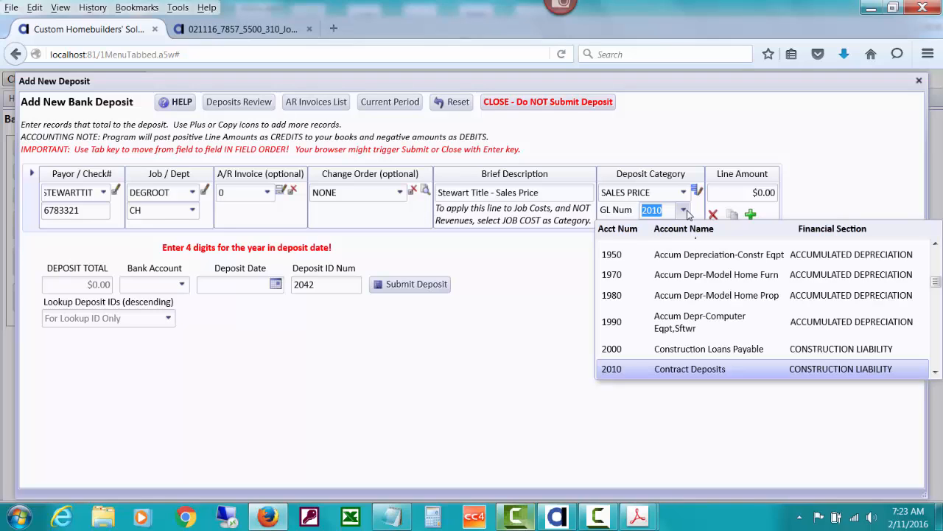
# Set the sales price line's amount to 393044.84
pyautogui.click(728, 196)
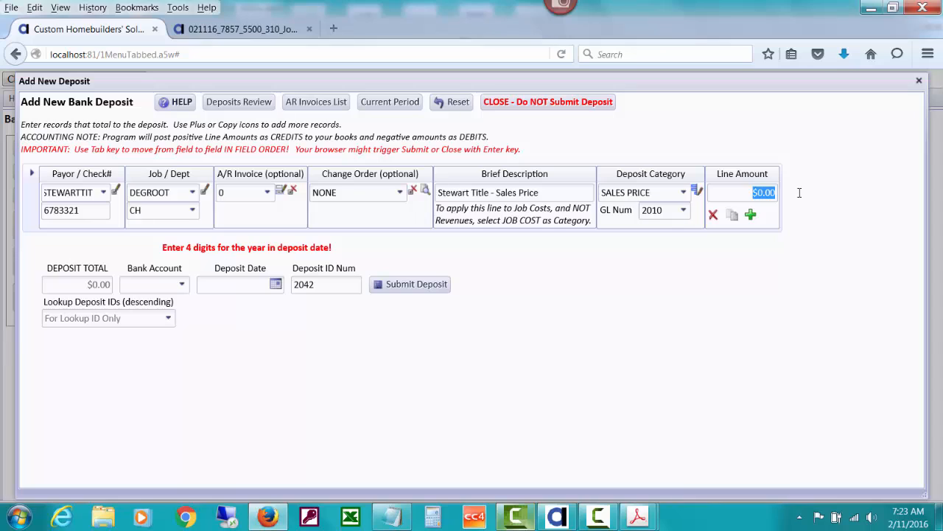
pyautogui.write('393044.')
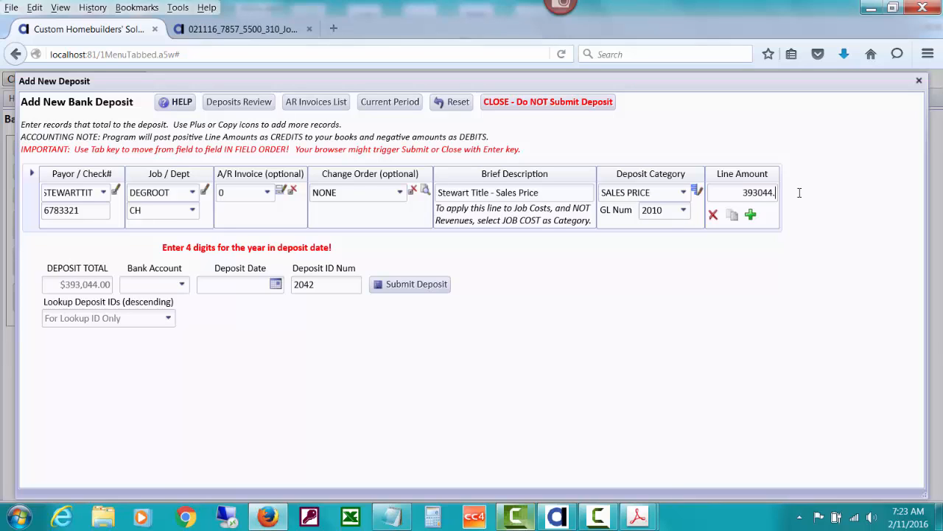
pyautogui.write('84')
pyautogui.press('Tab')
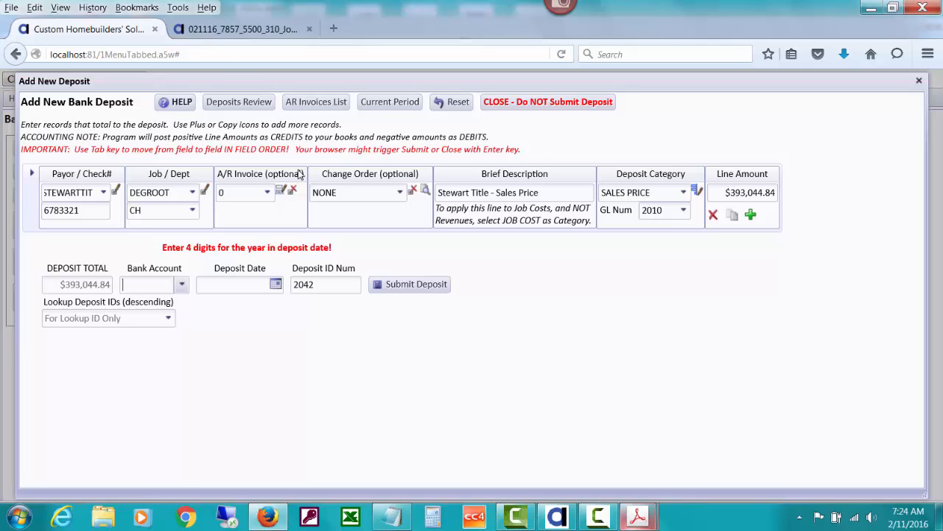
# Consult the help document's closing papers, copy the sales price line, and describe the copy as "Stewart Title - Apply Down Payment"
pyautogui.click(234, 28)
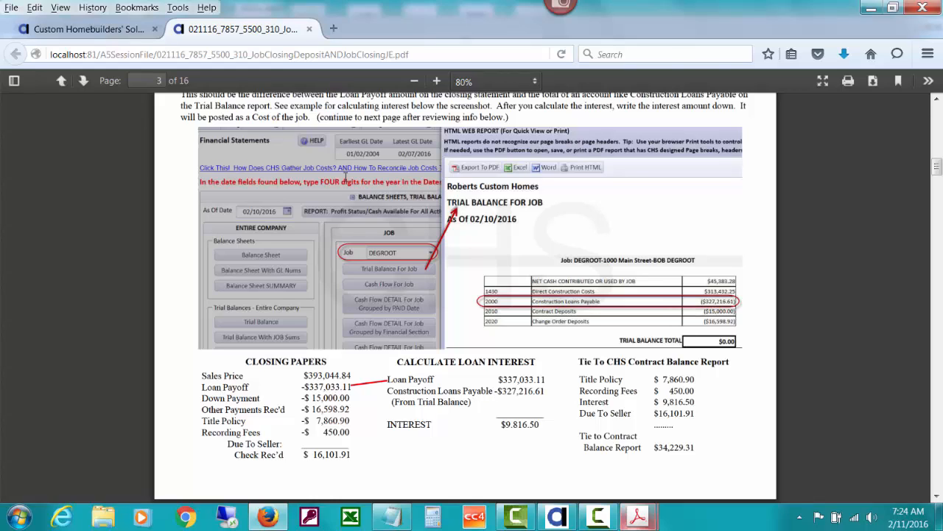
pyautogui.click(126, 31)
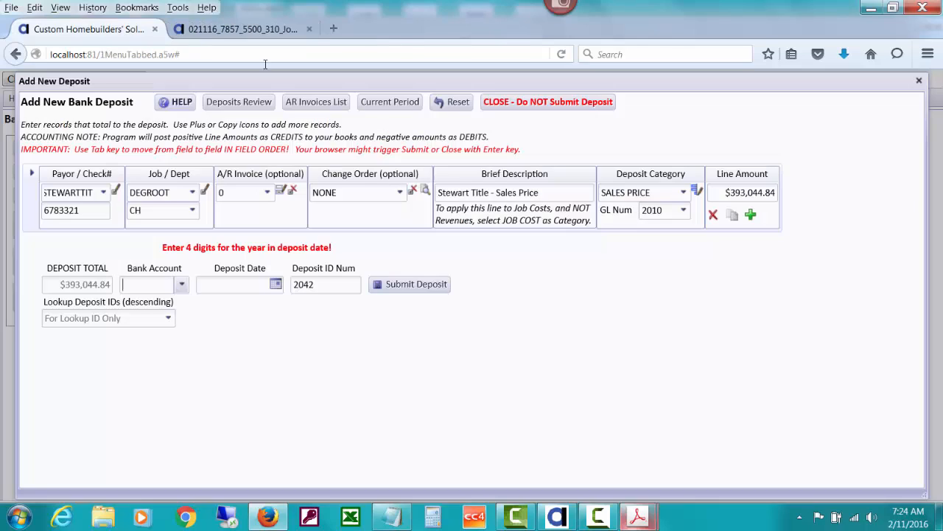
pyautogui.click(734, 216)
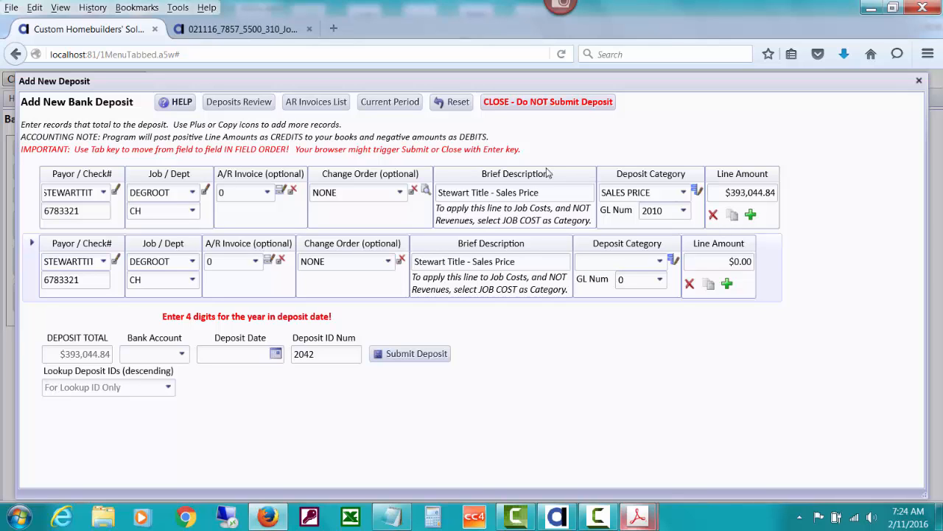
pyautogui.click(267, 33)
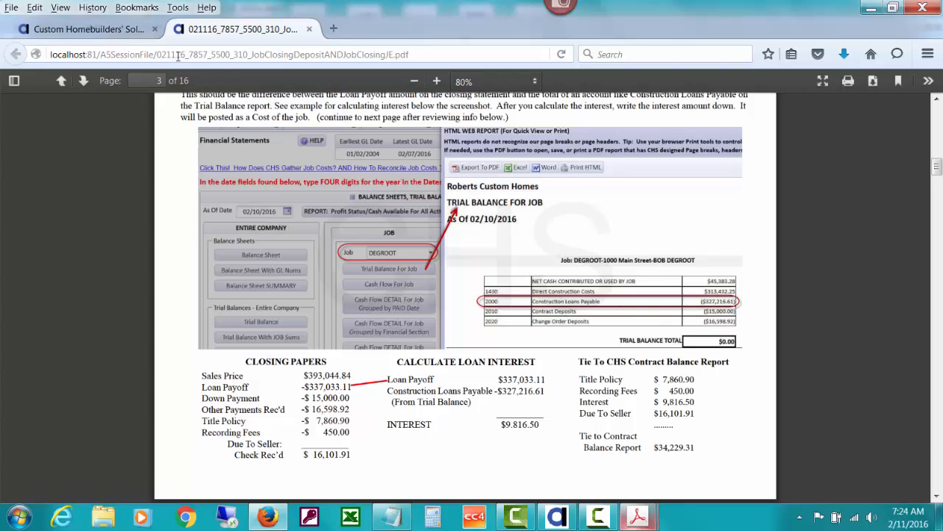
pyautogui.click(124, 30)
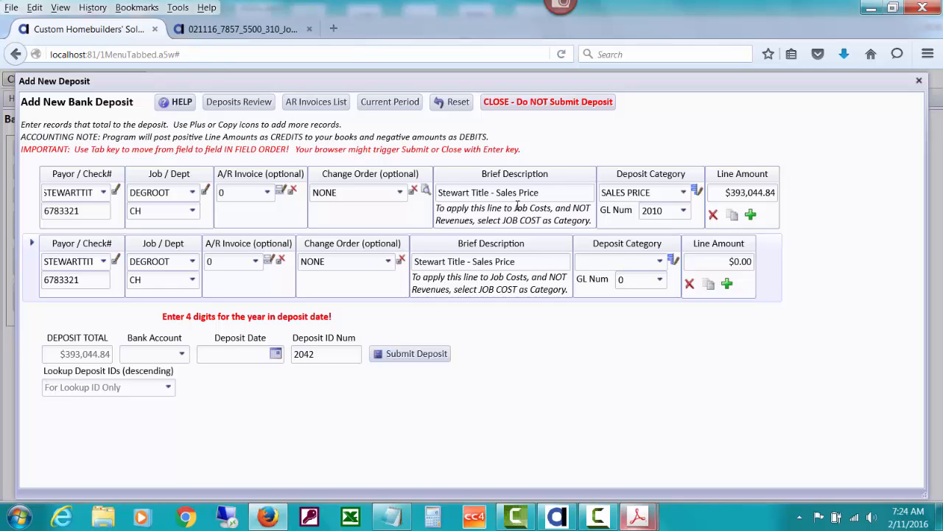
pyautogui.moveTo(474, 259); pyautogui.dragTo(528, 260)
pyautogui.click(475, 259)
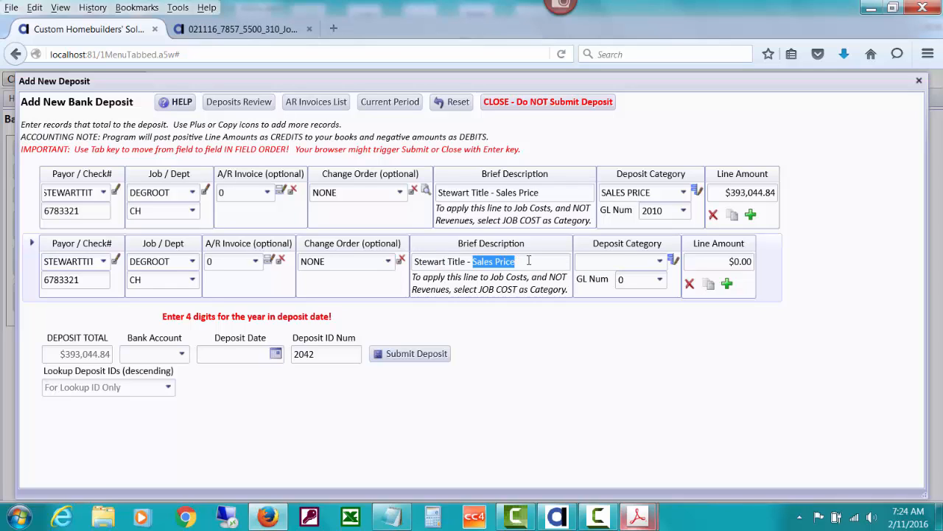
pyautogui.write('Apply')
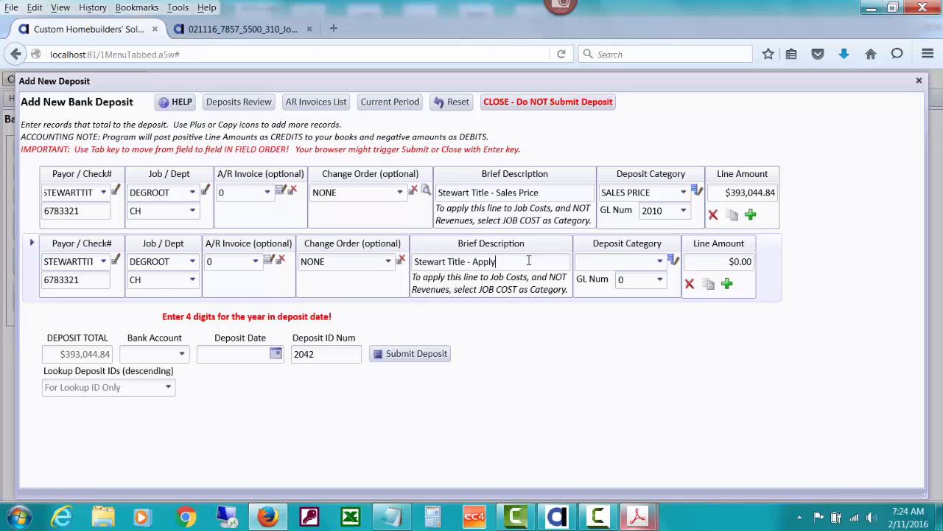
pyautogui.write(' Down Payment')
# Set the second deposit line's category to DOWN PAYMENTS and its line amount to -15000
pyautogui.click(581, 265)
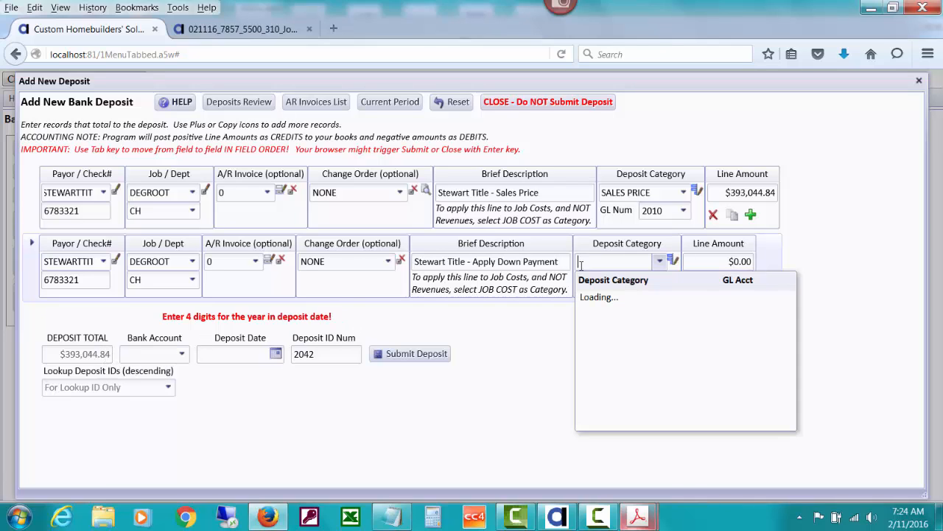
pyautogui.write('dow')
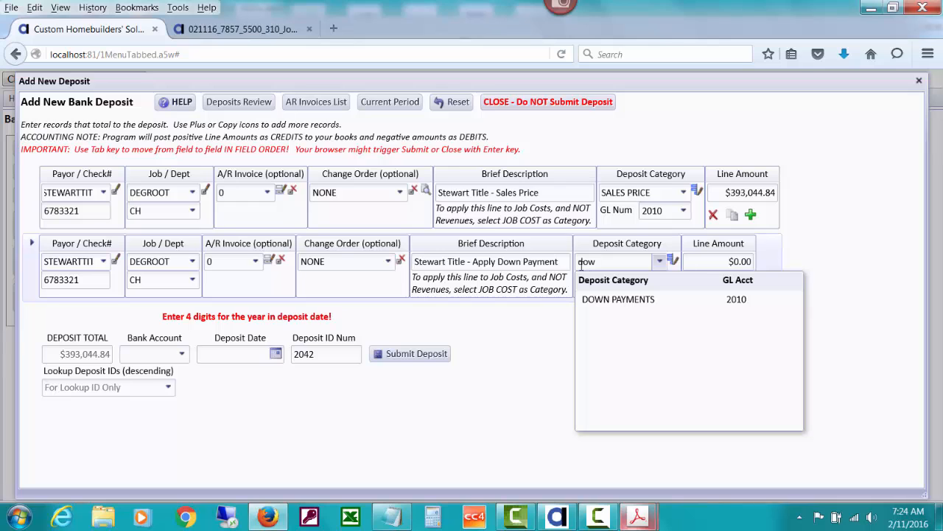
pyautogui.click(638, 301)
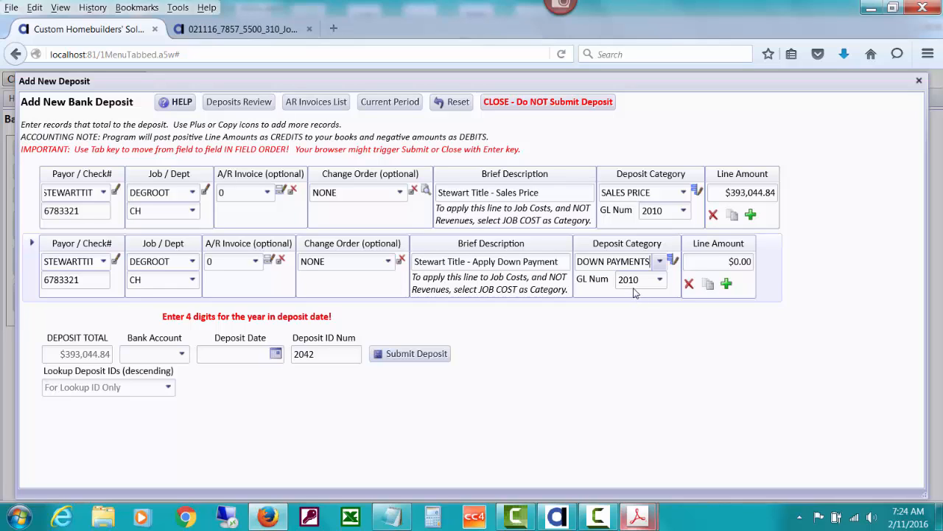
pyautogui.click(717, 266)
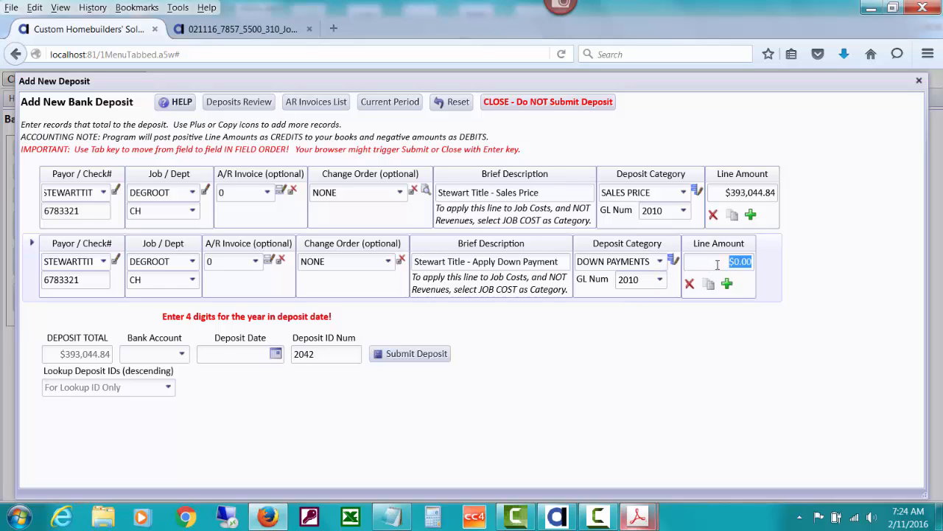
pyautogui.moveTo(717, 265); pyautogui.dragTo(797, 259)
pyautogui.write('-15000')
pyautogui.press('Tab')
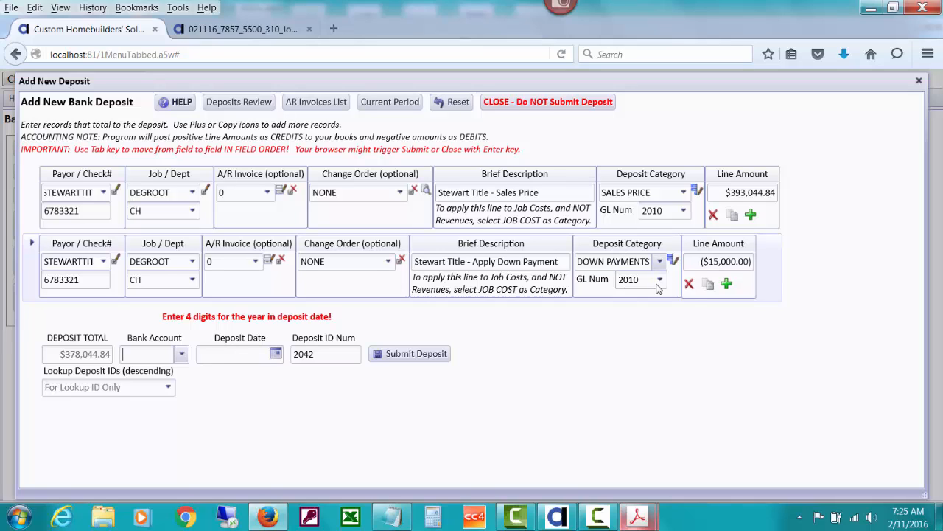
# Copy the down payment line, consult the help document's trial balance and closing papers, and describe the copy as "Stewart Title - Apply C.O. Money Recd"
pyautogui.click(708, 285)
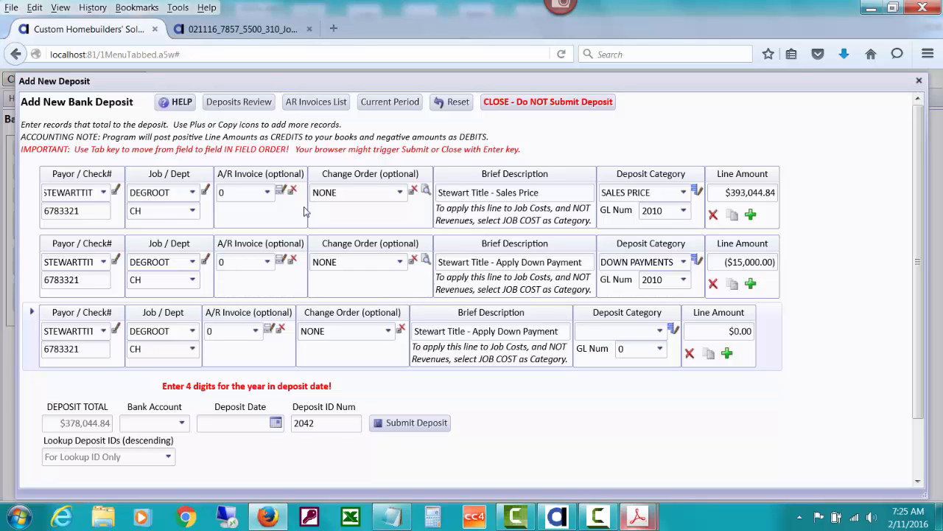
pyautogui.click(247, 29)
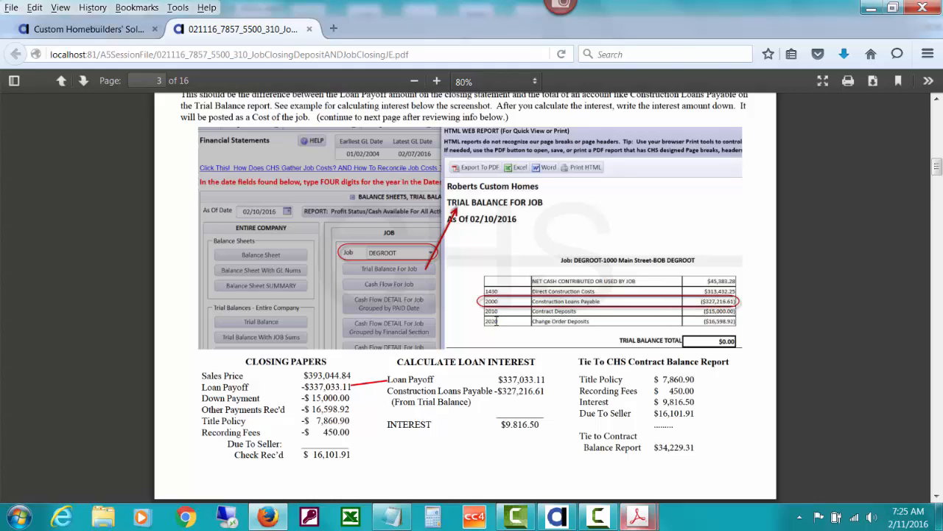
pyautogui.click(118, 31)
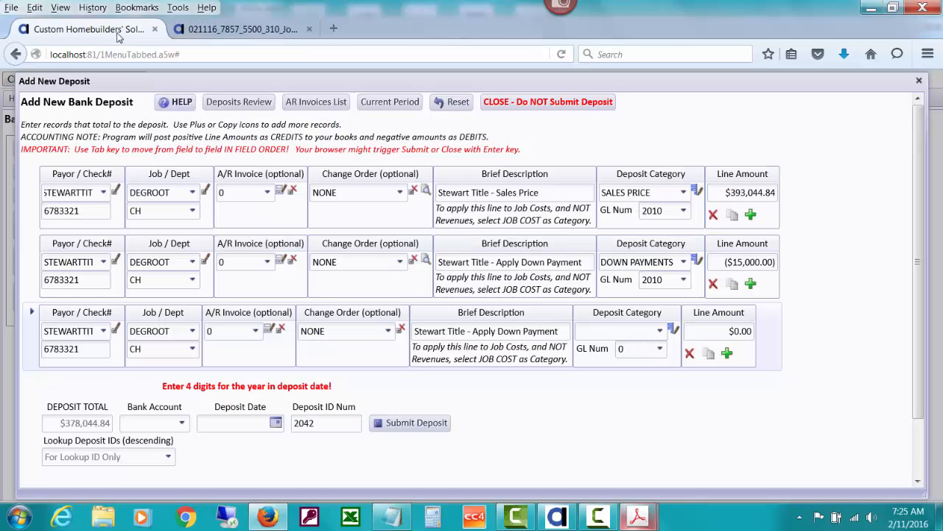
pyautogui.click(479, 331)
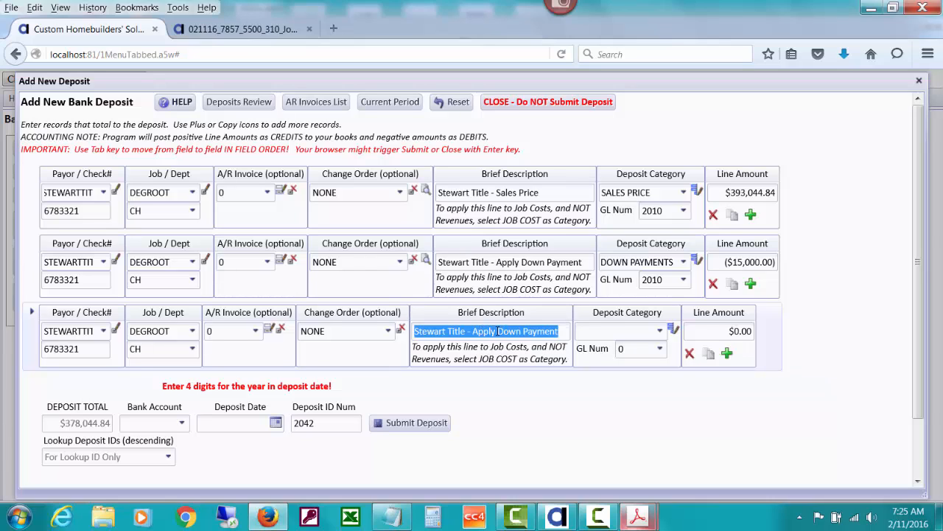
pyautogui.click(498, 331)
pyautogui.moveTo(498, 331); pyautogui.dragTo(562, 331)
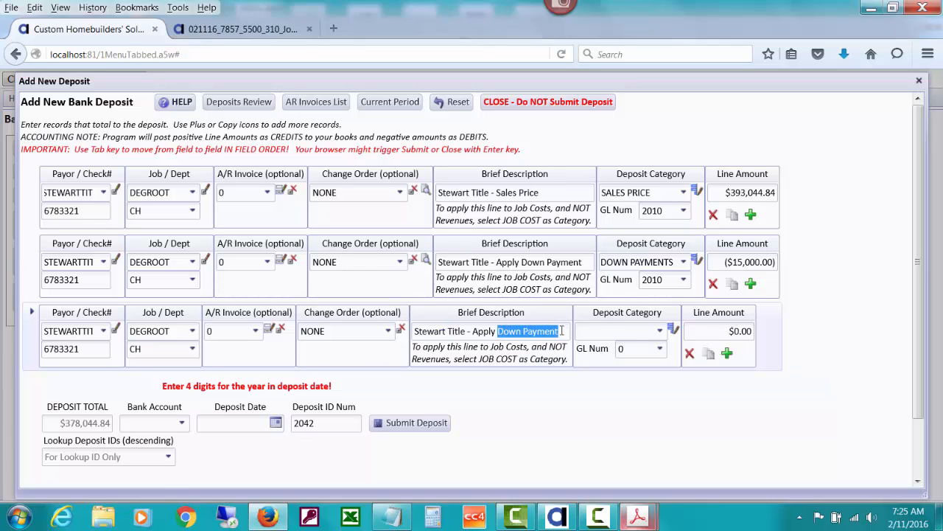
pyautogui.write('C.O')
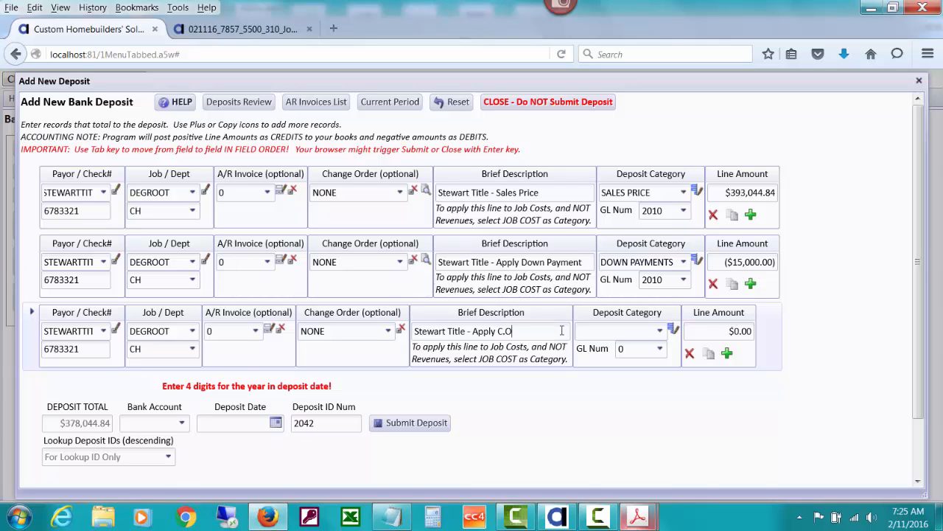
pyautogui.write('. Money Recd')
pyautogui.press('Tab')
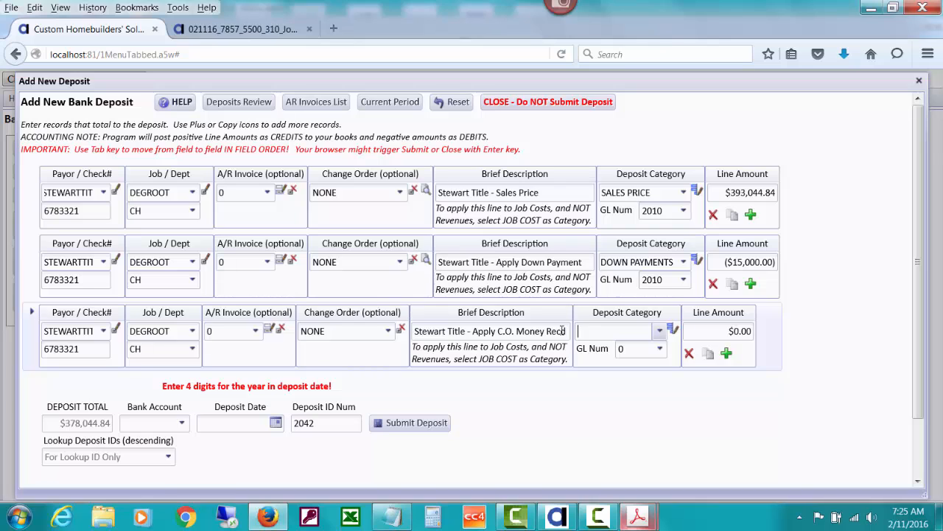
# Set the change order money line's deposit category to CHANGE ORDER and its line amount to -16598.92
pyautogui.write('ch')
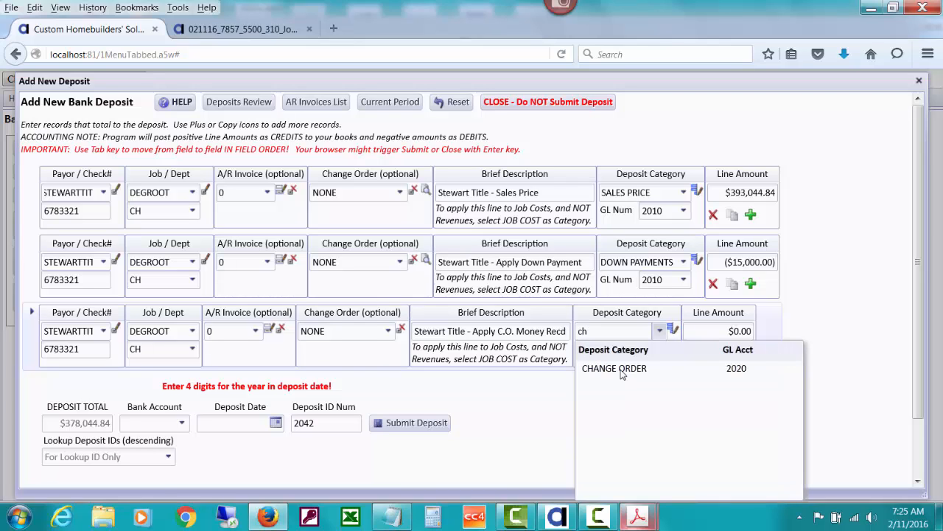
pyautogui.click(626, 369)
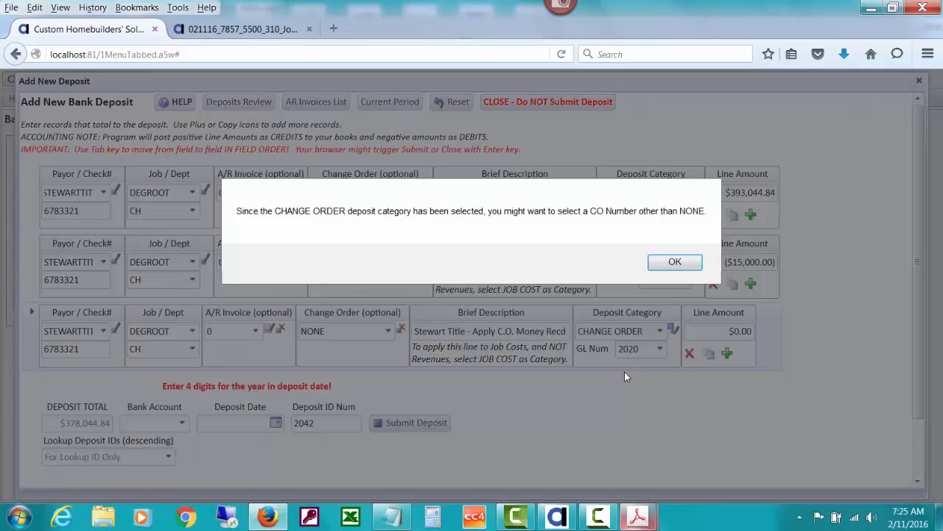
pyautogui.click(672, 263)
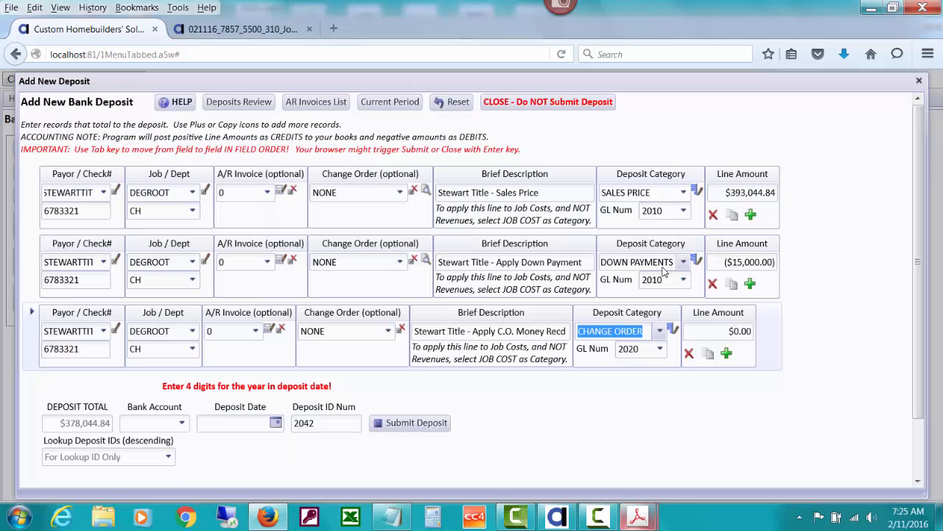
pyautogui.click(707, 329)
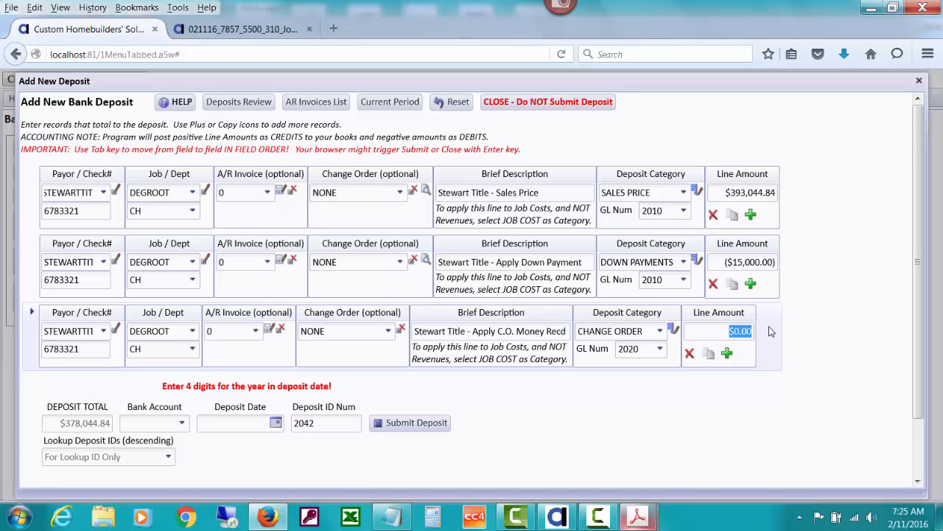
pyautogui.write('-')
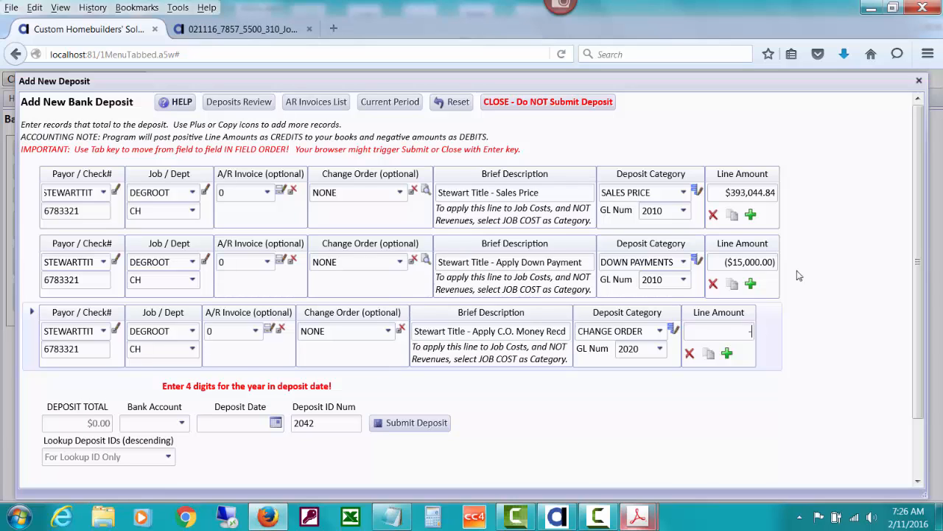
pyautogui.write('16598.92')
pyautogui.press('Tab')
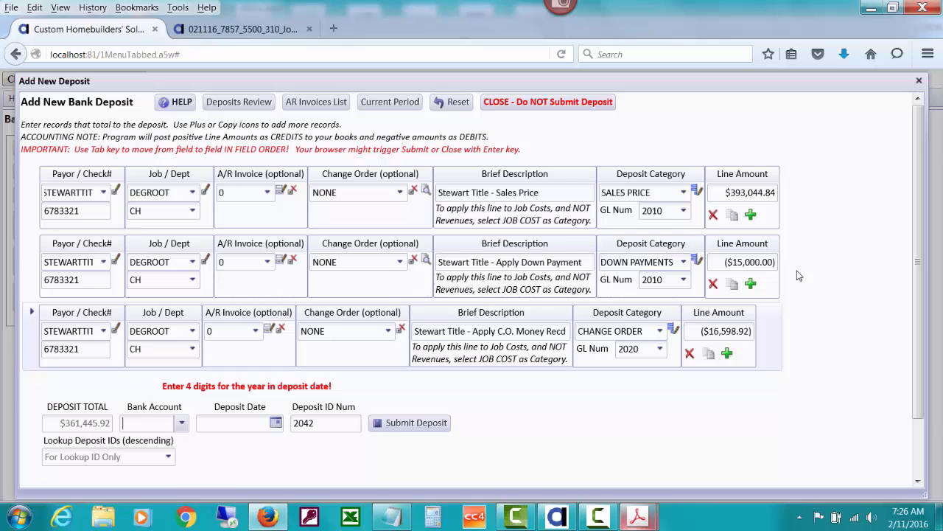
# Consult the help document's closing papers, copy the change order line, and describe the copy as "Stewart Title - Payoff Loan Balance"
pyautogui.click(225, 33)
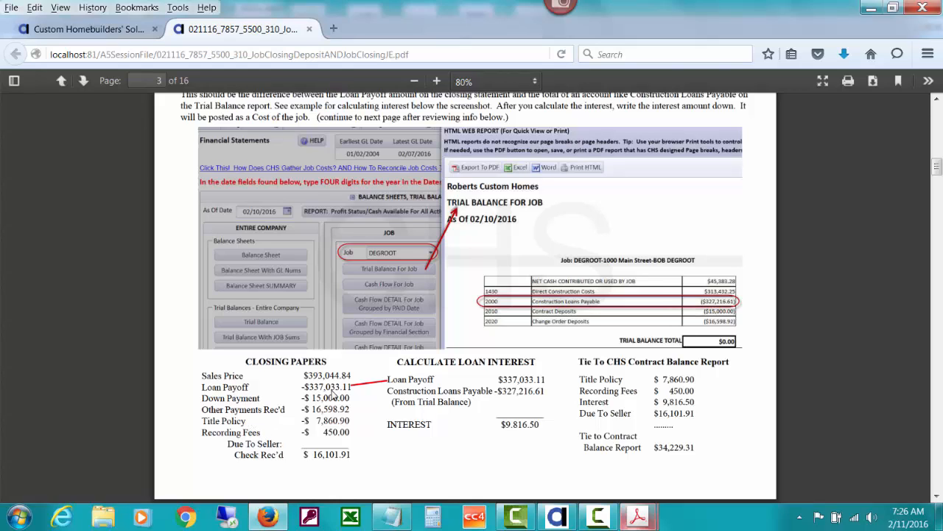
pyautogui.click(112, 31)
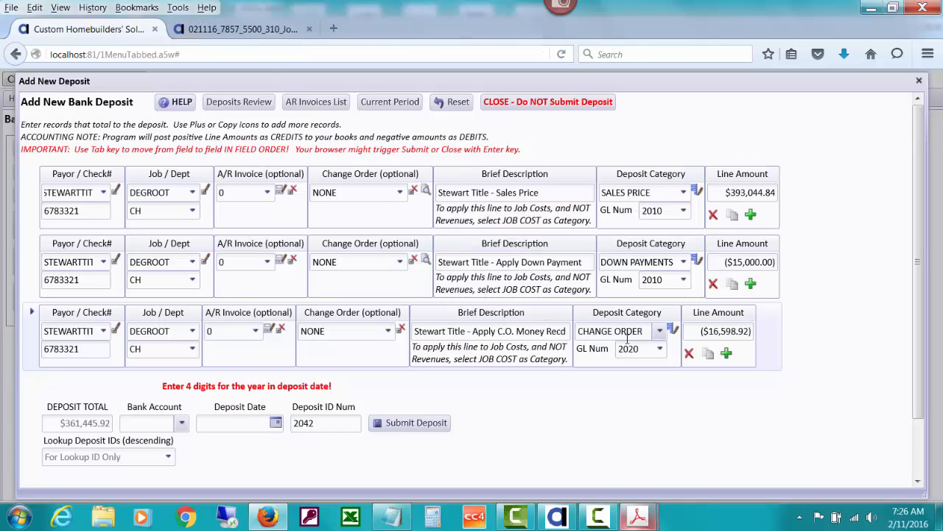
pyautogui.click(708, 356)
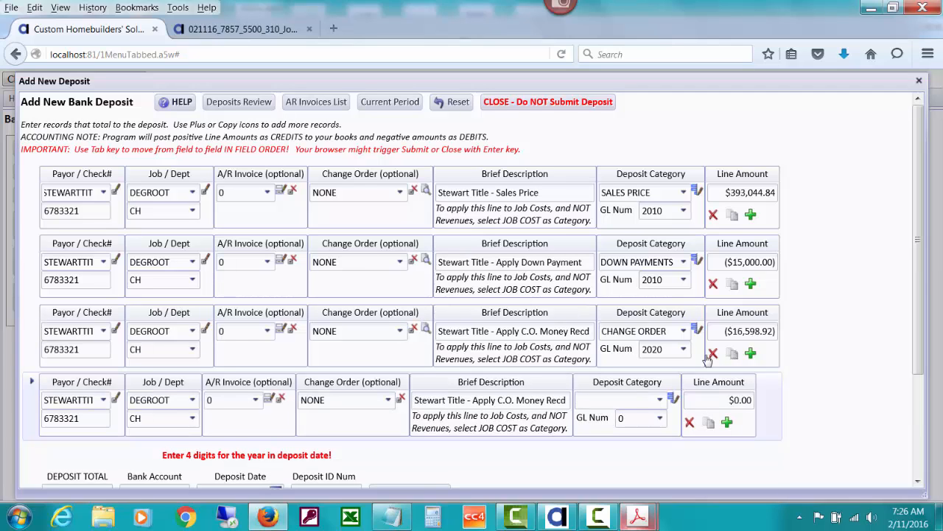
pyautogui.click(473, 400)
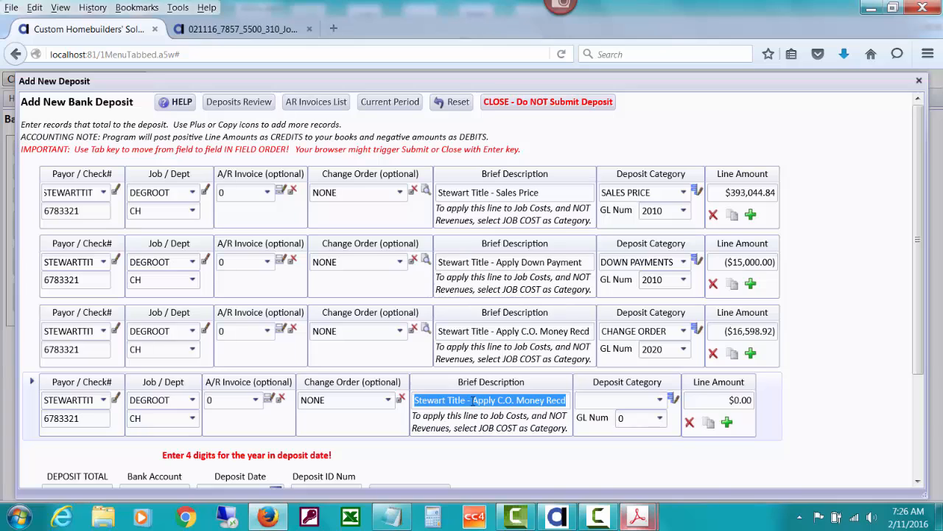
pyautogui.click(473, 400)
pyautogui.moveTo(473, 400); pyautogui.dragTo(568, 403)
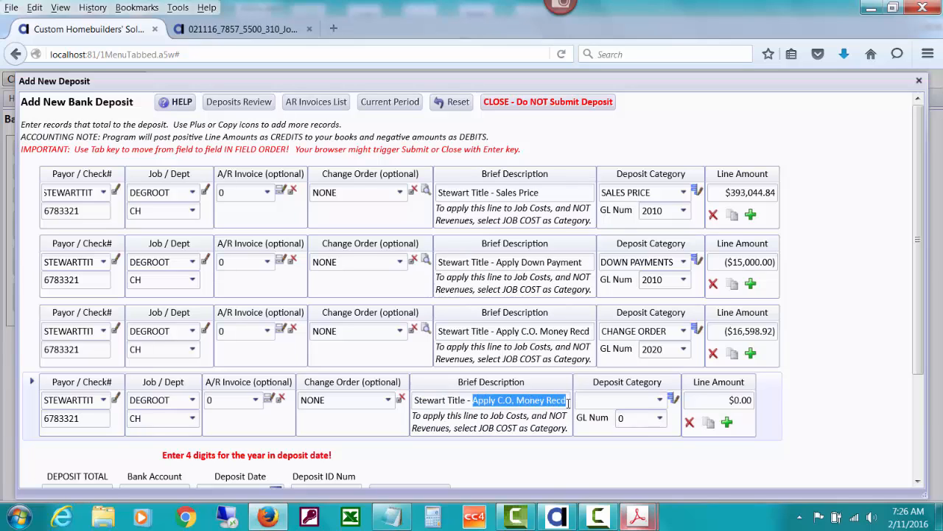
pyautogui.write('Pa')
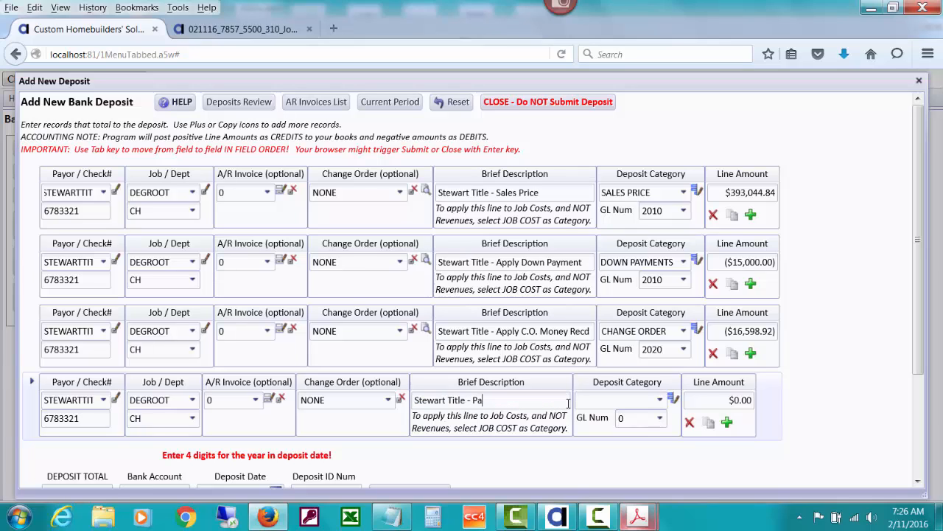
pyautogui.write('yoff Loan Balance')
# Set the loan payoff line's category to INTERIM DRAW and its amount to -327216.61, the construction loans payable figure in the help document
pyautogui.click(607, 400)
pyautogui.write('in')
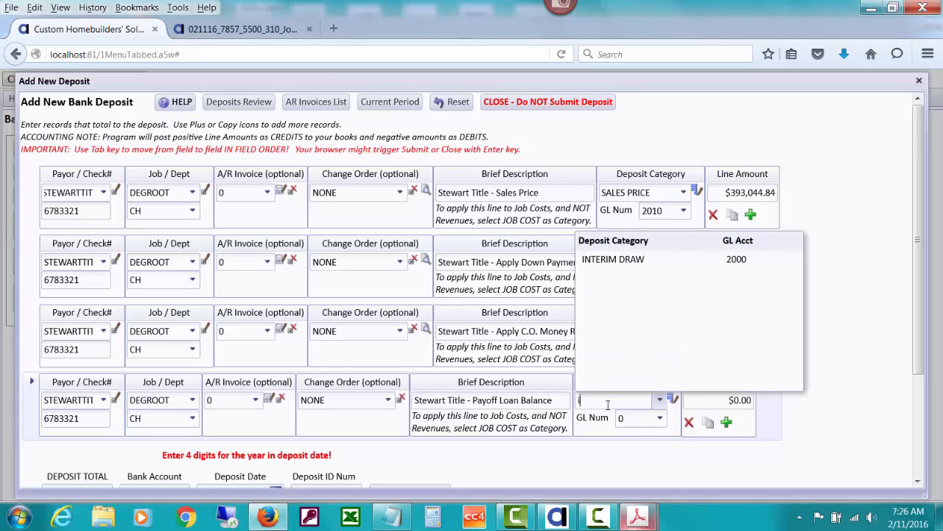
pyautogui.click(607, 259)
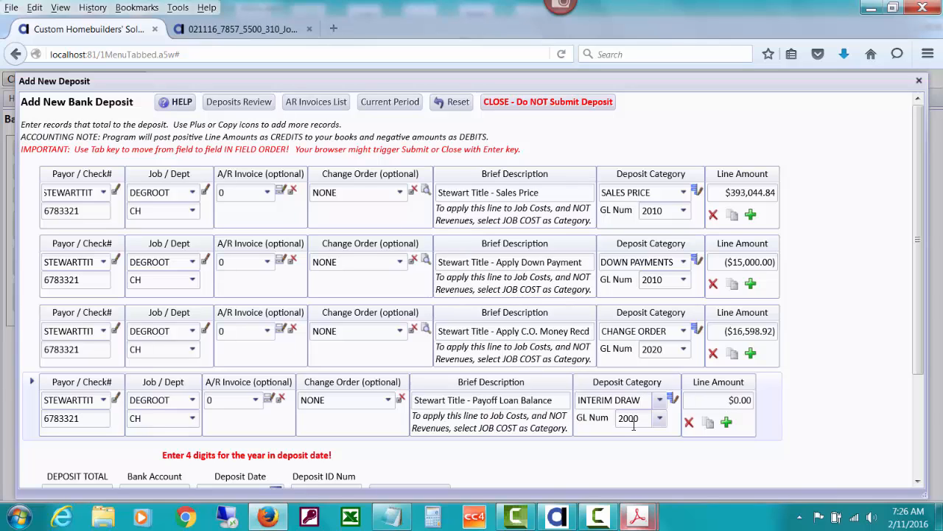
pyautogui.click(213, 34)
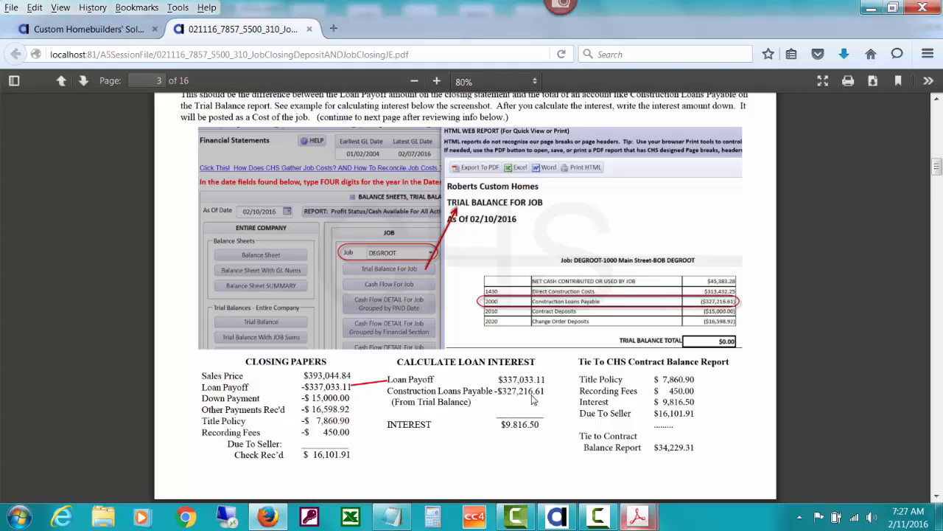
pyautogui.click(140, 34)
pyautogui.click(715, 395)
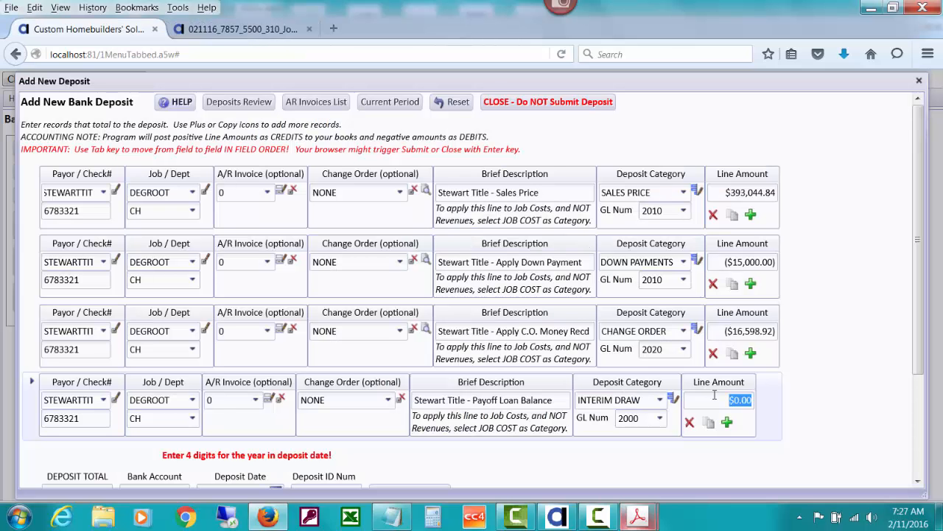
pyautogui.write('-327216.61')
pyautogui.press('Tab')
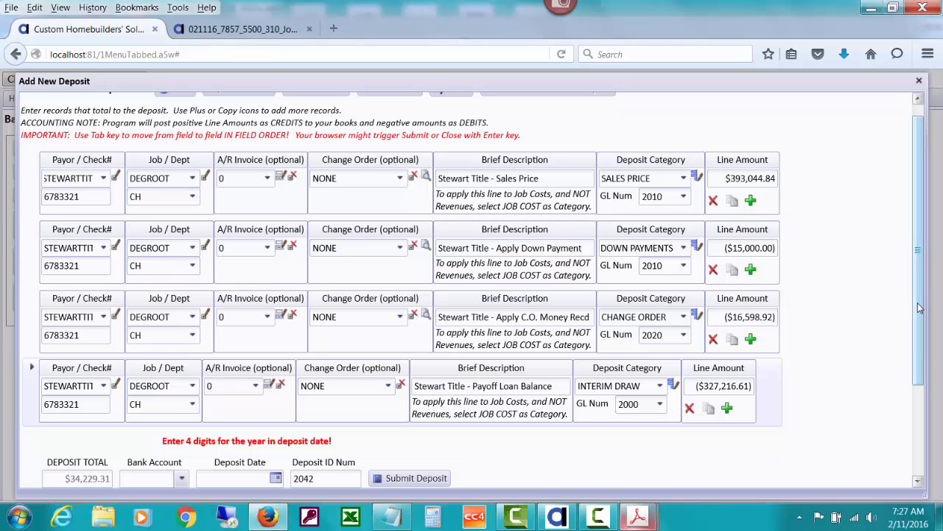
# Compare the deposit total with the contract balance on the Contract Balance Report open in Adobe Acrobat Pro, then return to the deposit form
pyautogui.scroll(-1, 919, 308)
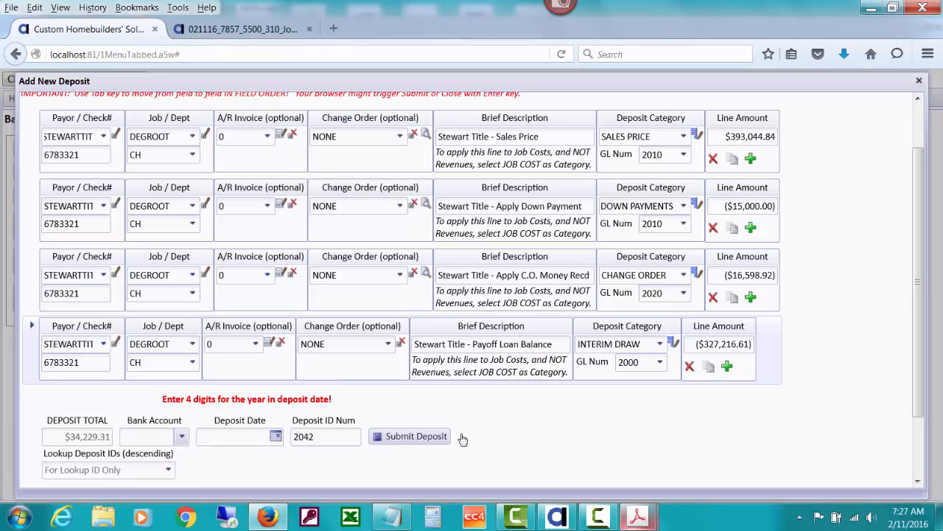
pyautogui.moveTo(638, 518)
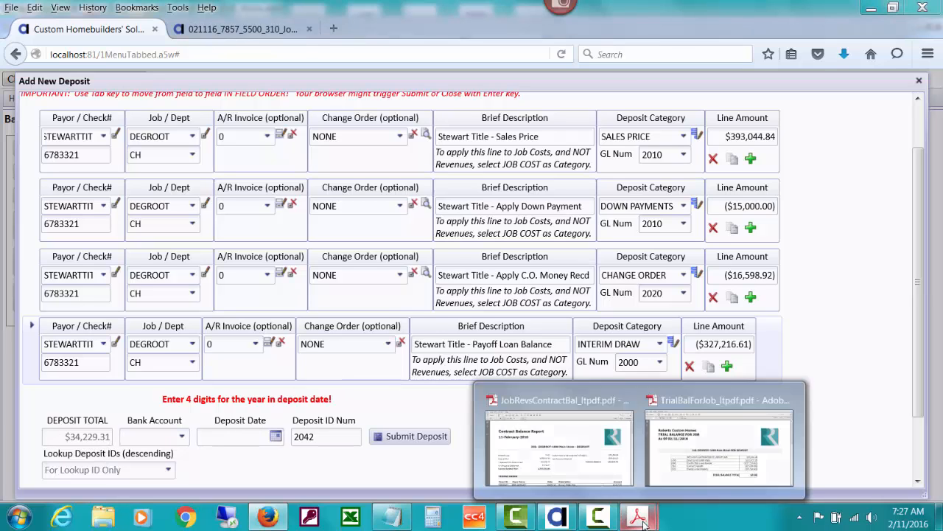
pyautogui.click(607, 486)
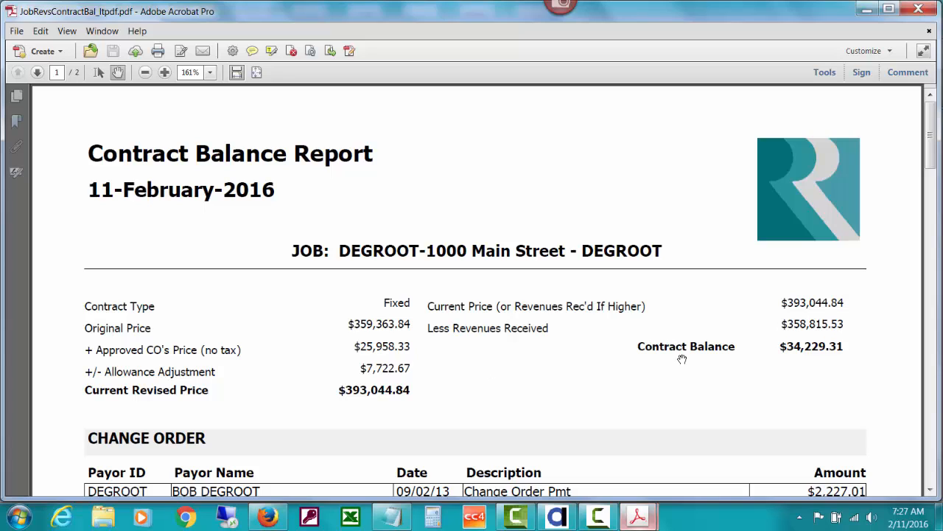
pyautogui.click(865, 13)
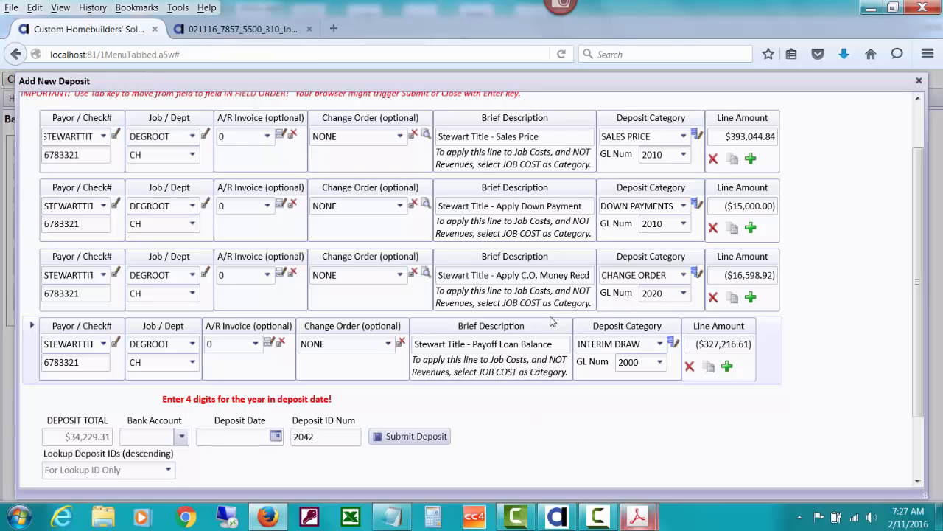
# Copy the loan payoff line and describe the copy as "Stewart Title - Loan Interest"
pyautogui.scroll(-2, 884, 346)
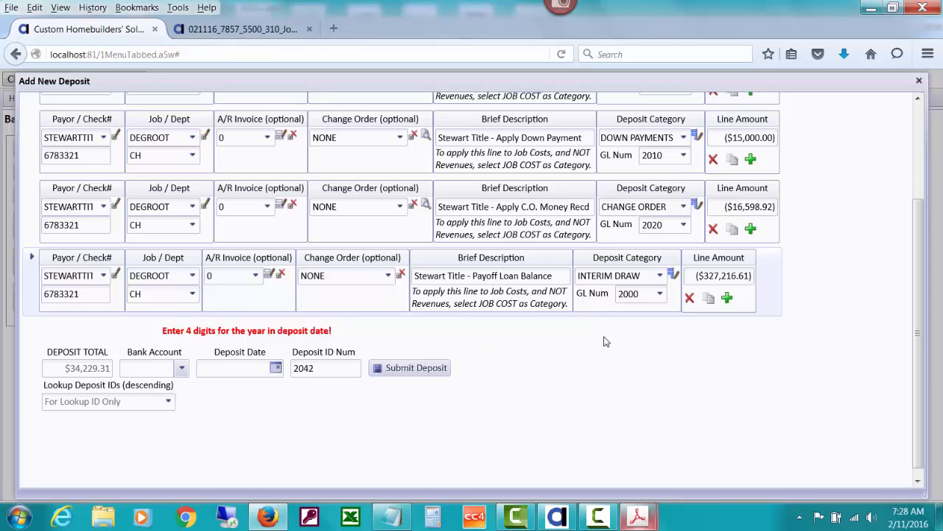
pyautogui.click(707, 303)
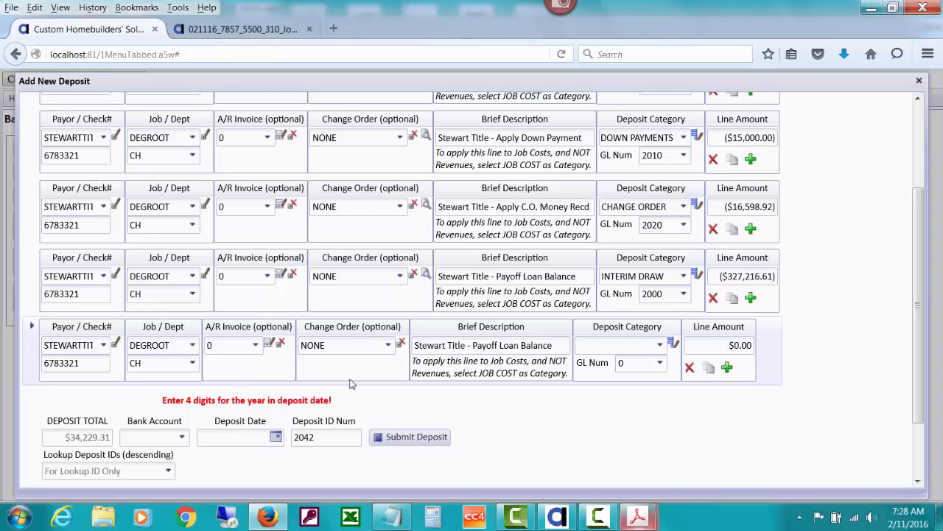
pyautogui.click(472, 345)
pyautogui.click(472, 345)
pyautogui.moveTo(473, 345); pyautogui.dragTo(560, 344)
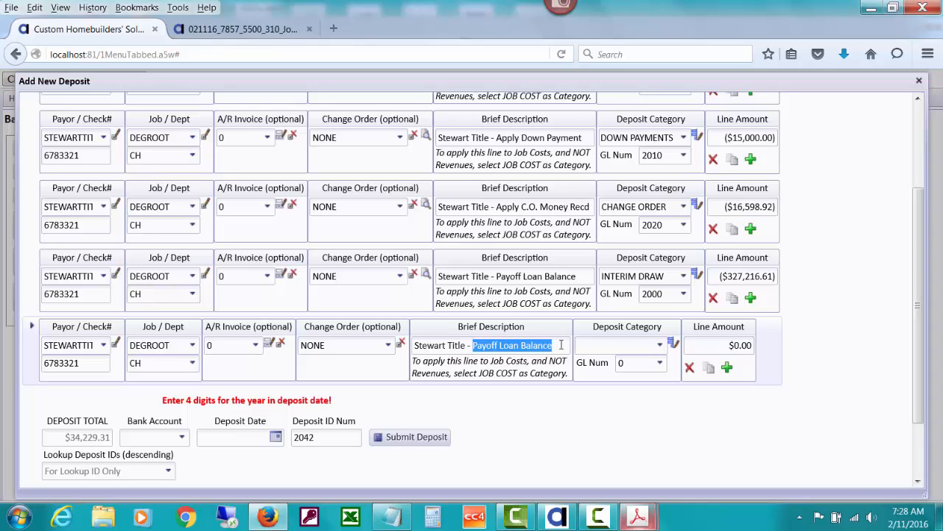
pyautogui.write('Loan ')
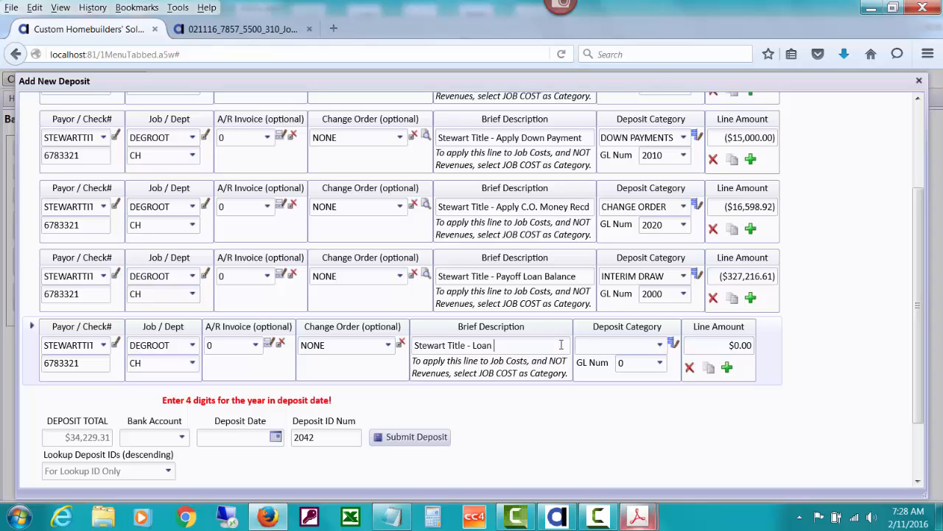
pyautogui.write('Interest')
pyautogui.press('Tab')
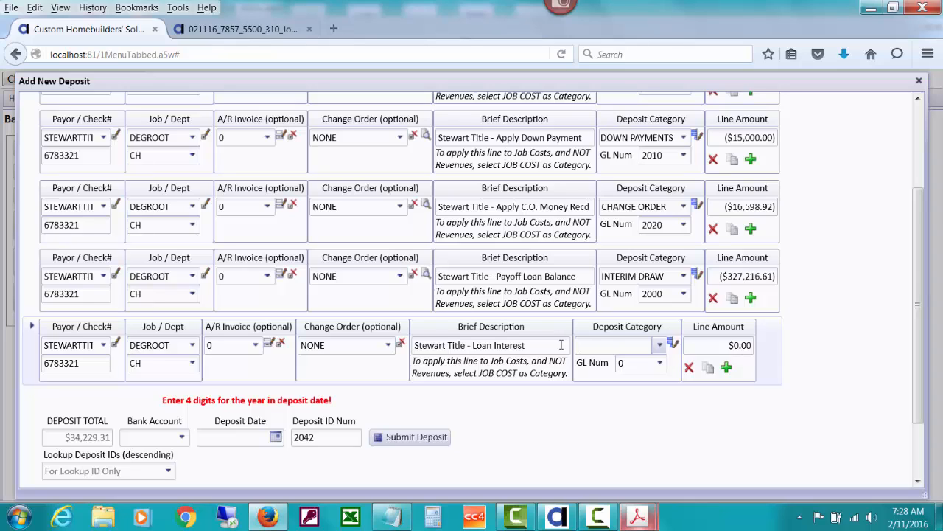
# Set the loan interest line's category to JOB COST and review the default GL accounts in the deposit categories list
pyautogui.write('jo')
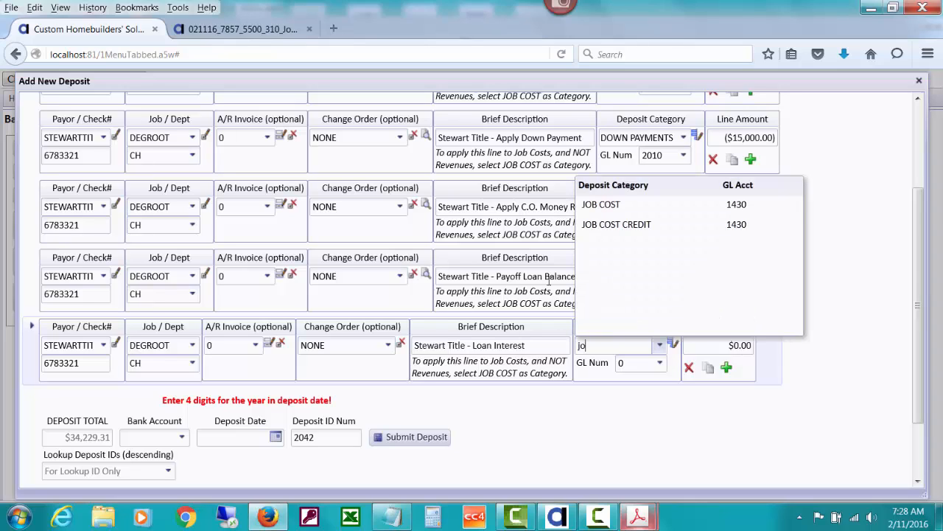
pyautogui.click(617, 206)
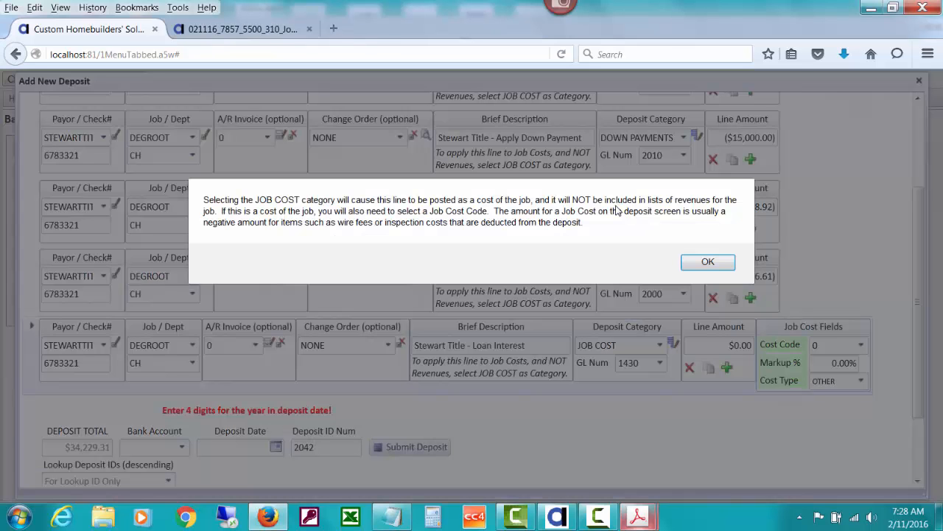
pyautogui.click(693, 266)
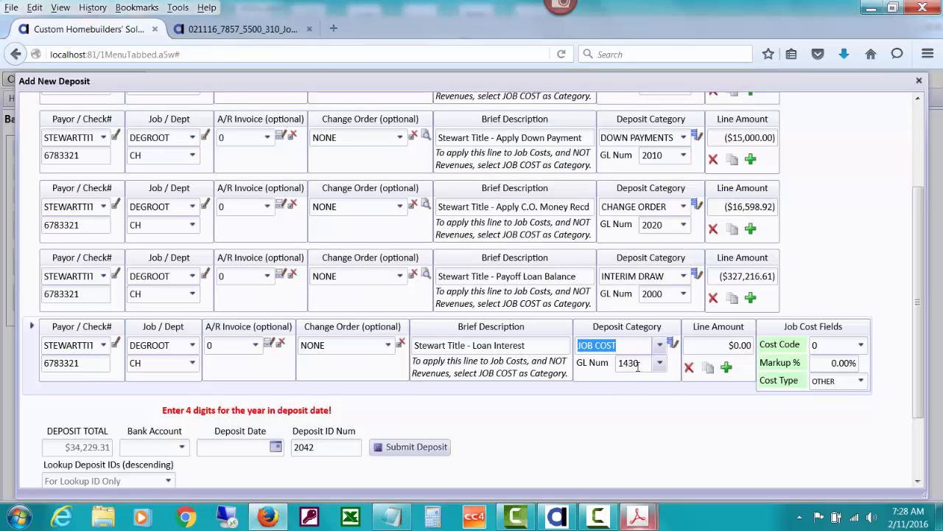
pyautogui.click(671, 344)
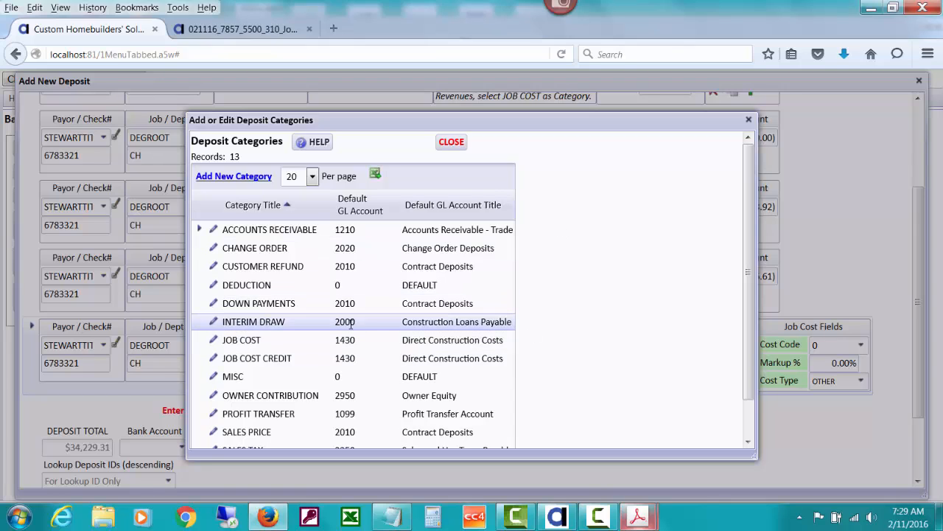
pyautogui.click(451, 142)
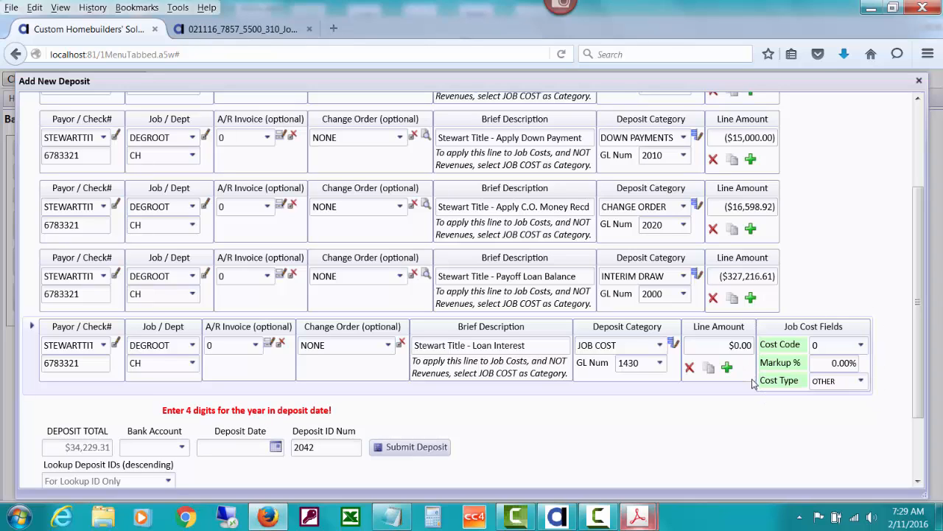
# Set the loan interest line's amount to -9816.50
pyautogui.click(703, 345)
pyautogui.write('-9816.50')
pyautogui.press('Tab')
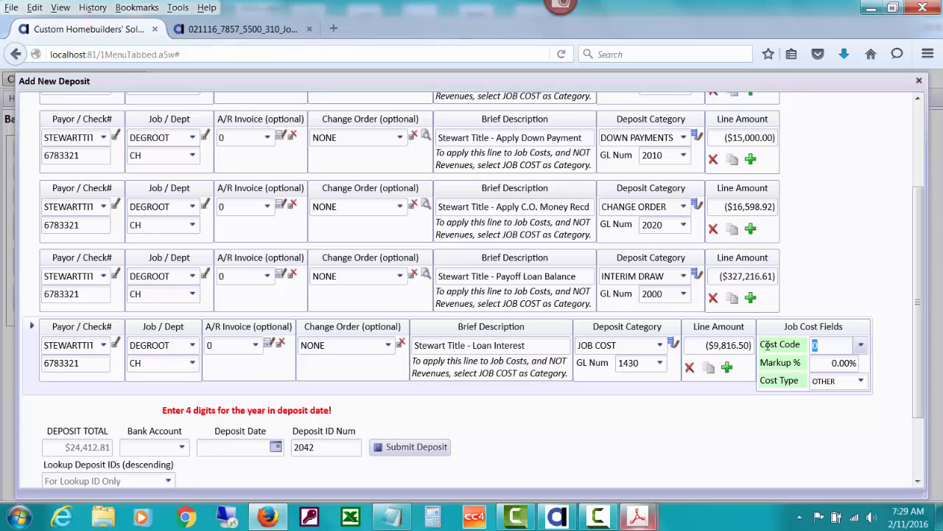
# Check the interest figure in the help document and set the loan interest line's cost code to 1510 Construction Pd Interest
pyautogui.click(274, 29)
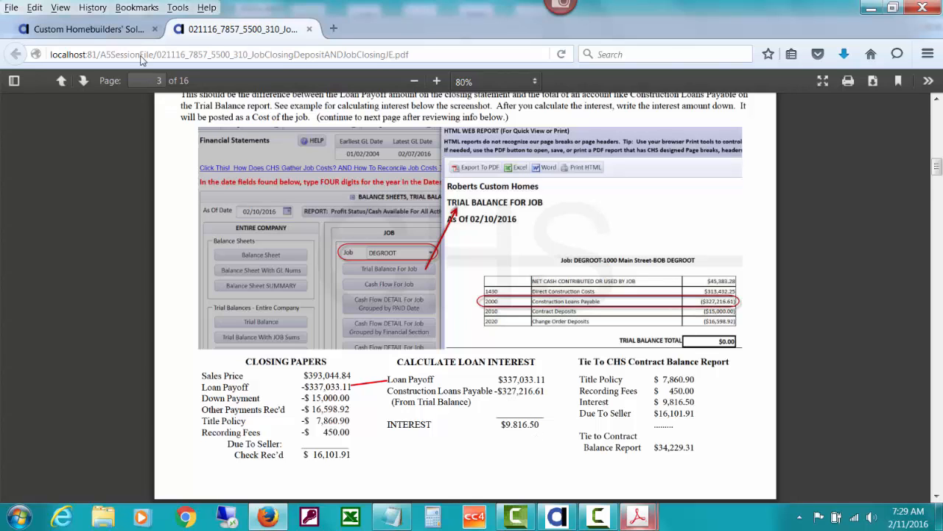
pyautogui.click(128, 35)
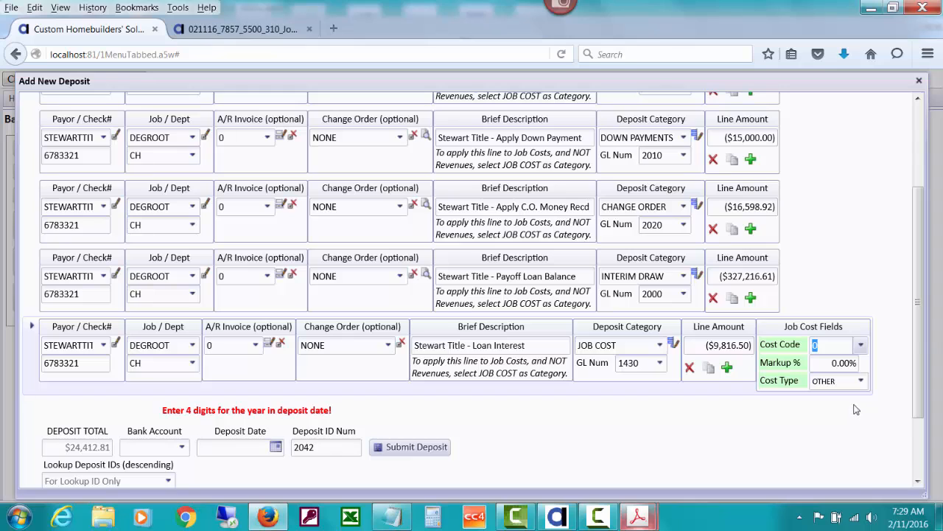
pyautogui.write('15')
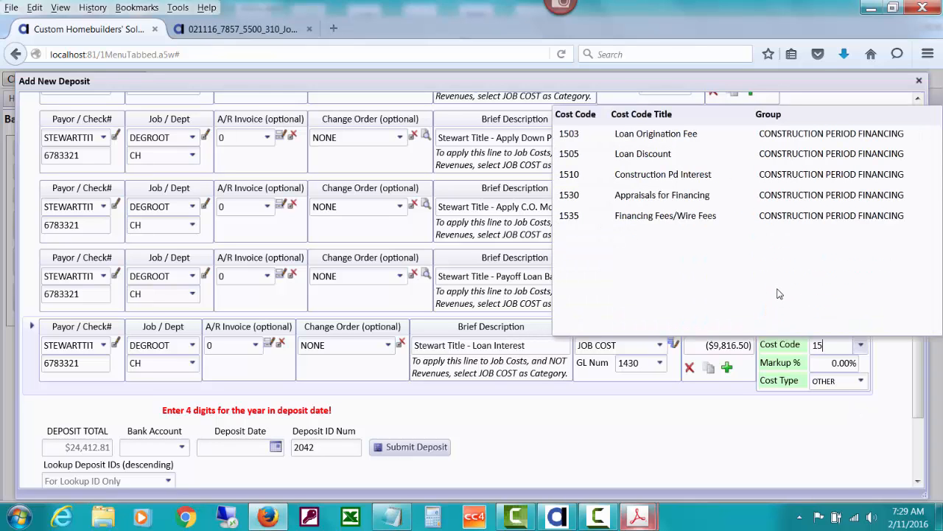
pyautogui.click(710, 177)
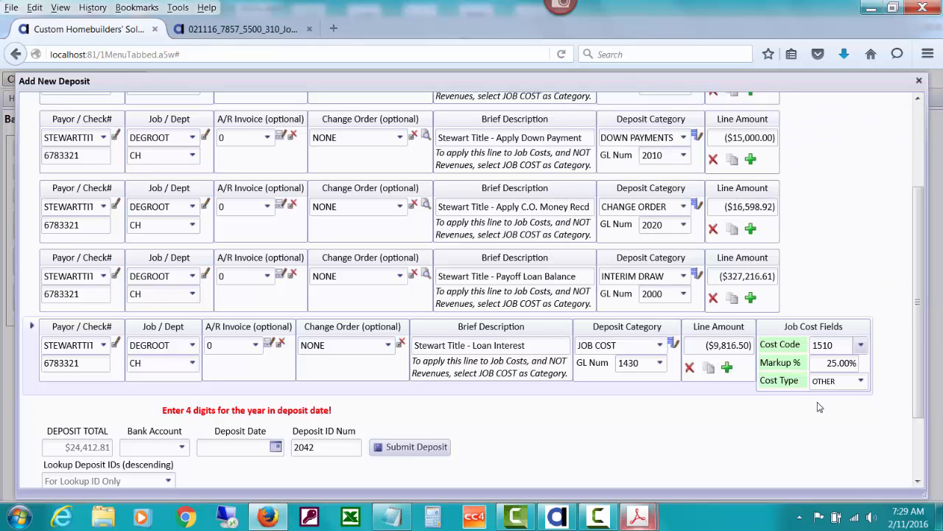
pyautogui.press('Tab')
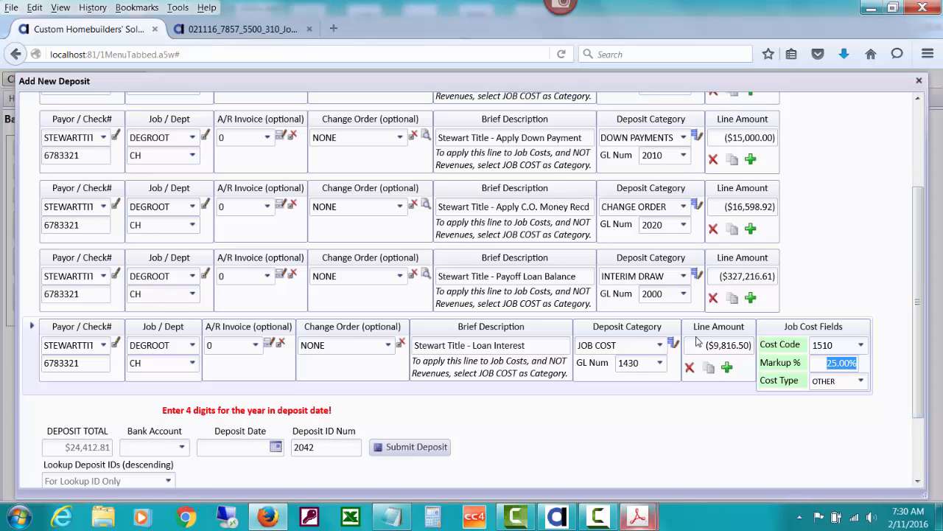
# Copy the loan interest line and describe the copy as "Stewart Title - Title Policy"
pyautogui.moveTo(914, 340); pyautogui.dragTo(921, 271)
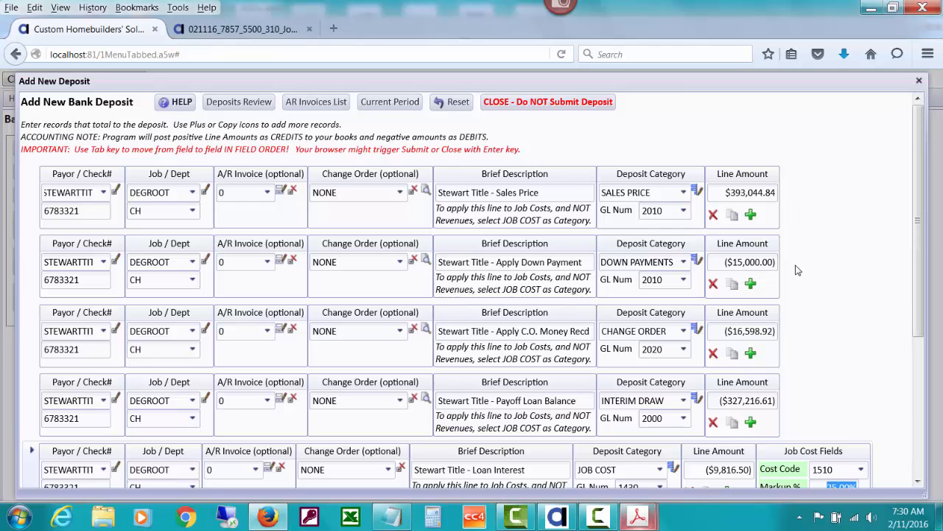
pyautogui.scroll(-1, 923, 219)
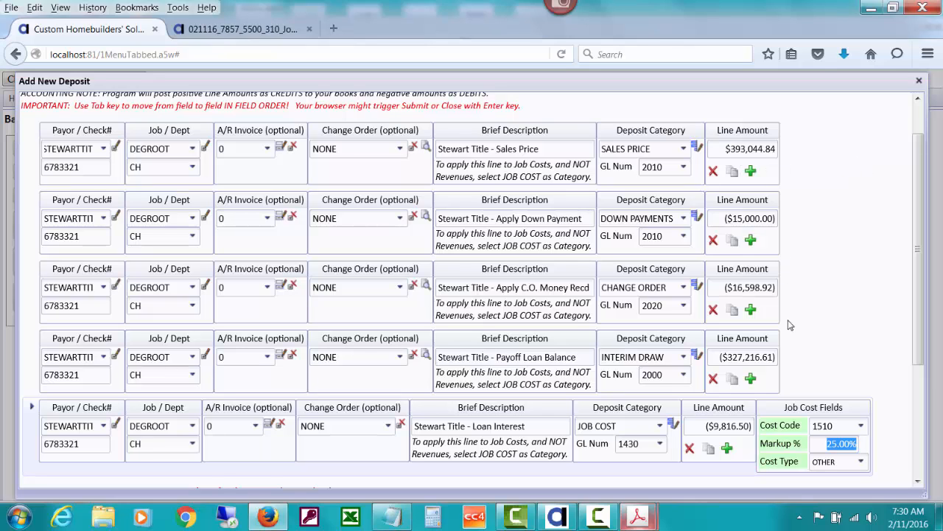
pyautogui.scroll(-4, 914, 298)
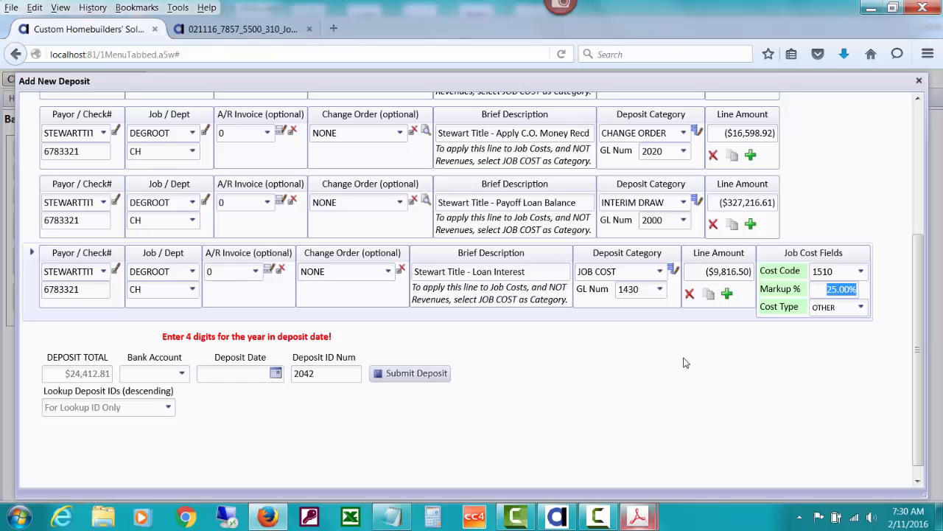
pyautogui.click(711, 298)
pyautogui.click(709, 295)
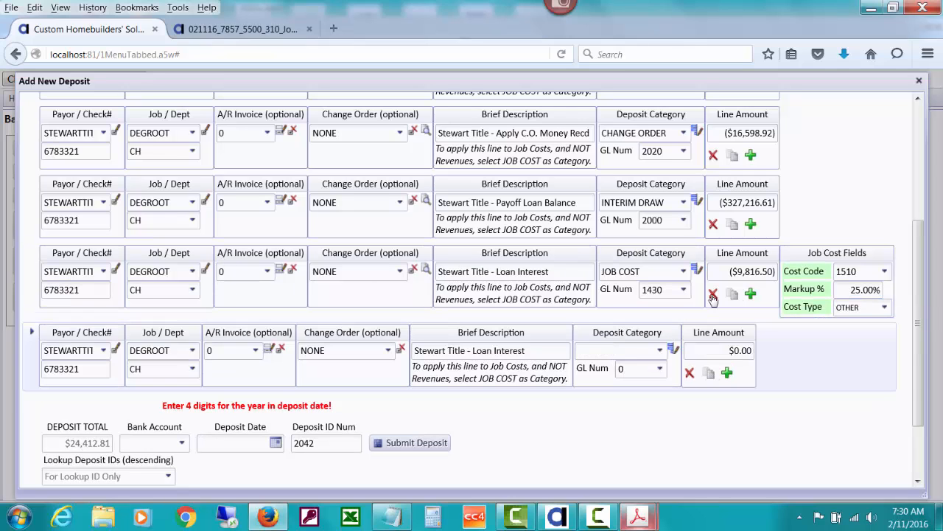
pyautogui.click(274, 33)
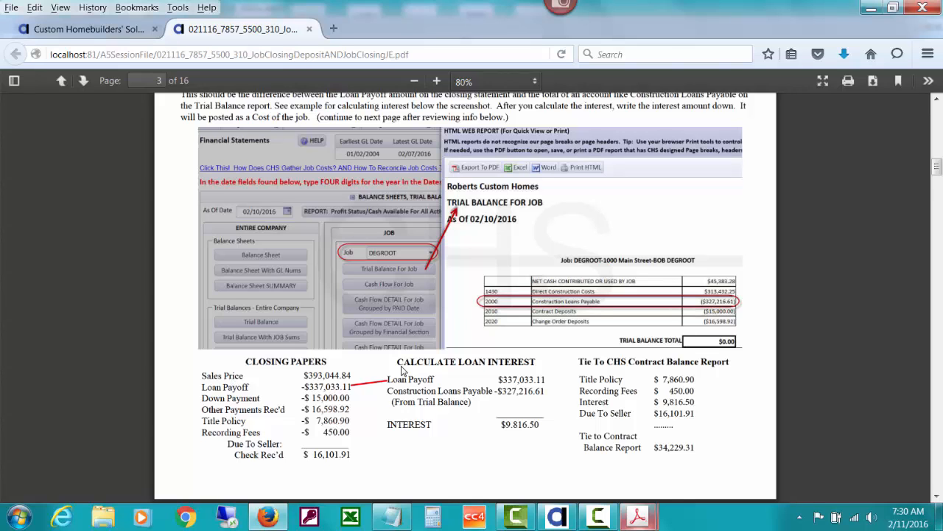
pyautogui.click(112, 34)
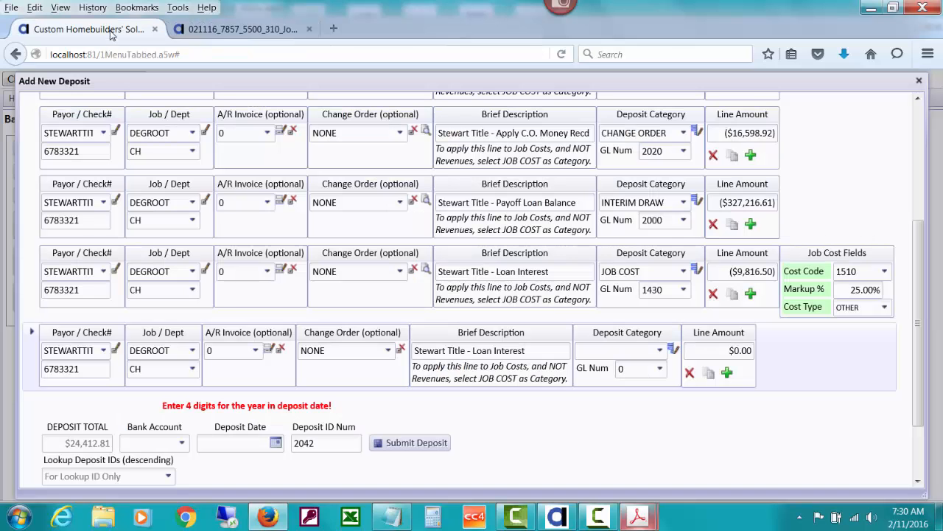
pyautogui.click(473, 350)
pyautogui.click(473, 350)
pyautogui.moveTo(473, 350); pyautogui.dragTo(558, 350)
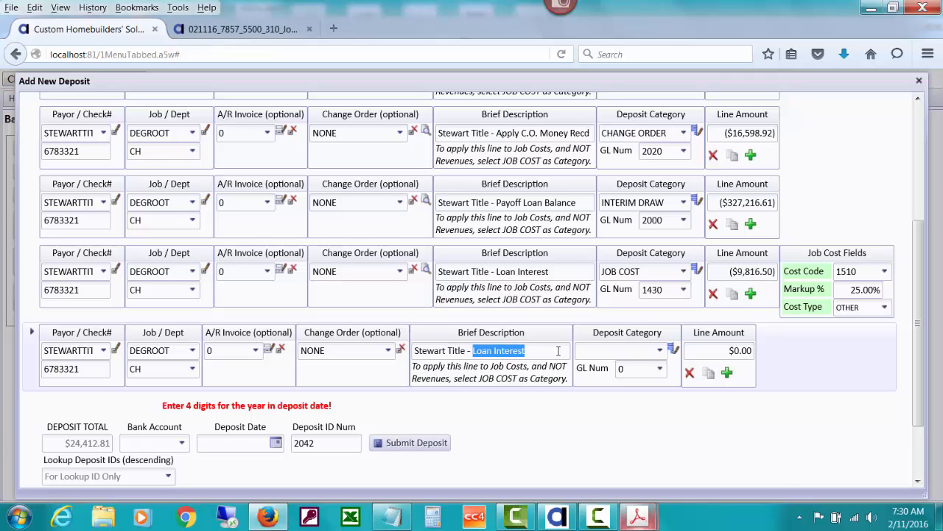
pyautogui.write('Title P')
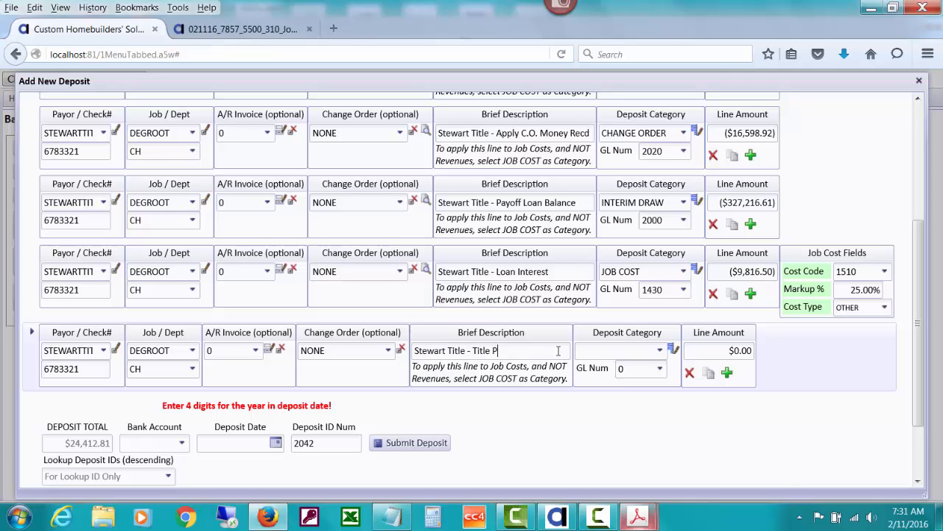
pyautogui.write('olicy')
# Set the title policy line's deposit category to JOB COST and acknowledge the job cost notice
pyautogui.press('Tab')
pyautogui.write('job')
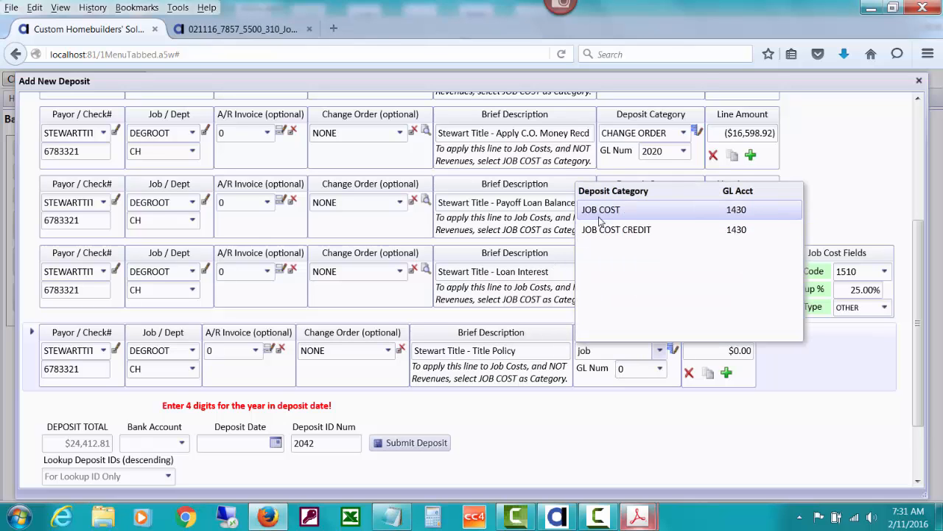
pyautogui.click(601, 212)
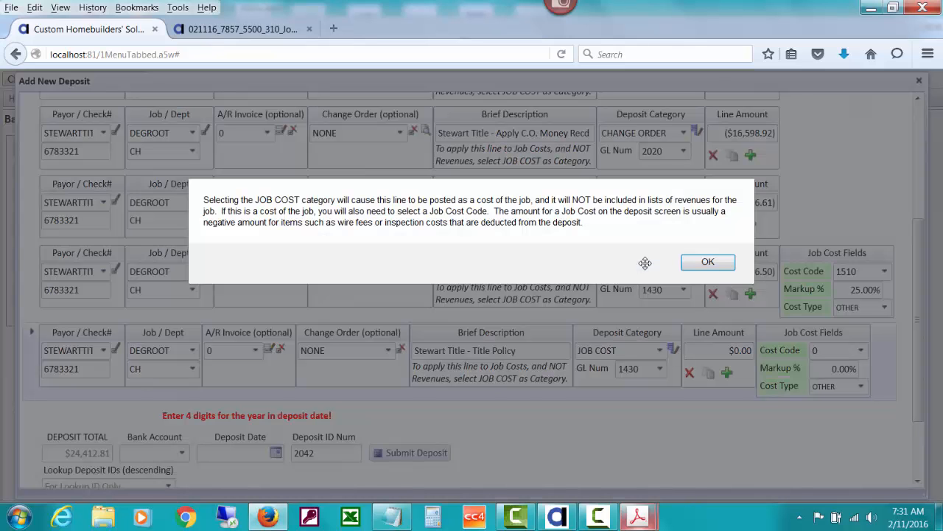
pyautogui.click(708, 263)
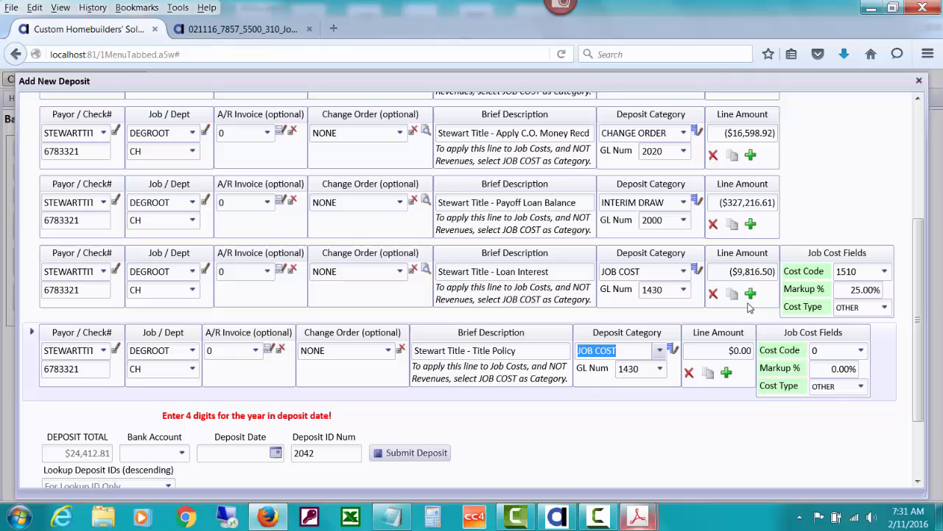
# Set the title policy line's amount to -7860.90 and its cost code to 7710 Title Policy
pyautogui.click(715, 350)
pyautogui.press('BackSpace')
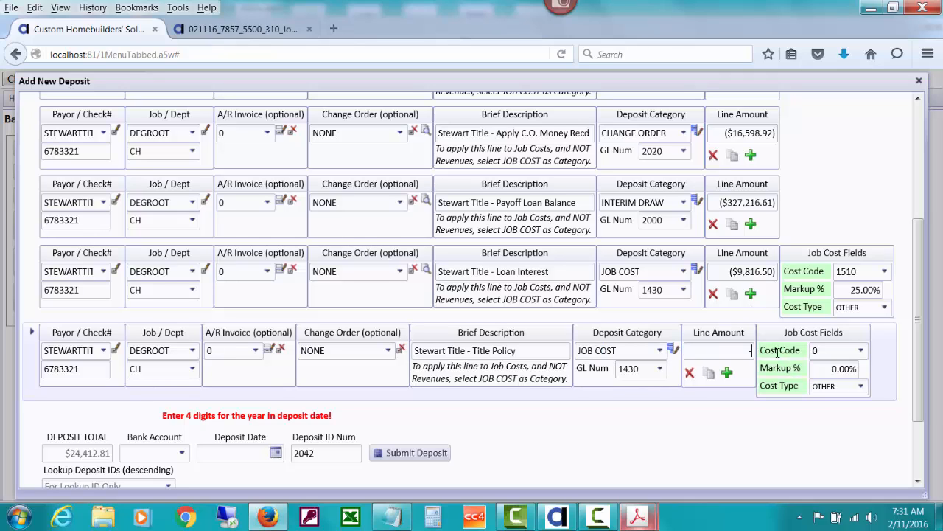
pyautogui.write('-7860.9')
pyautogui.press('Tab')
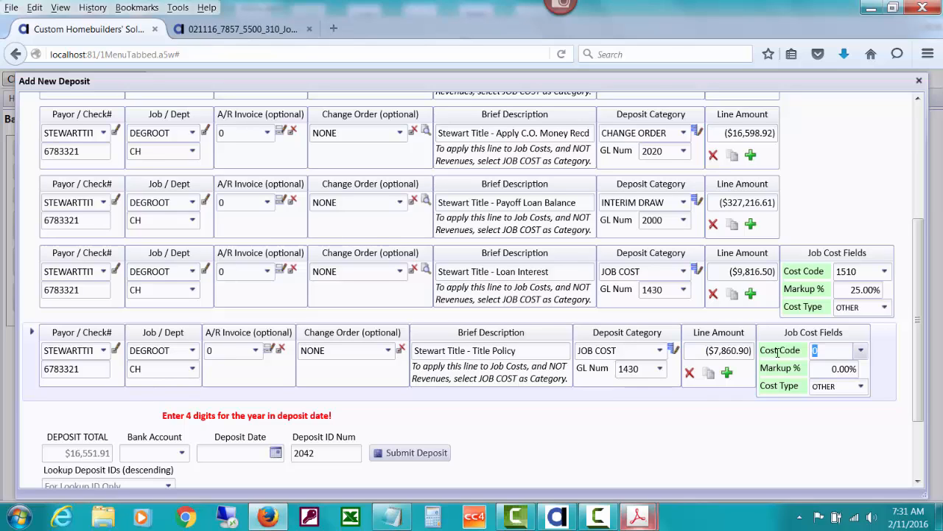
pyautogui.write('77')
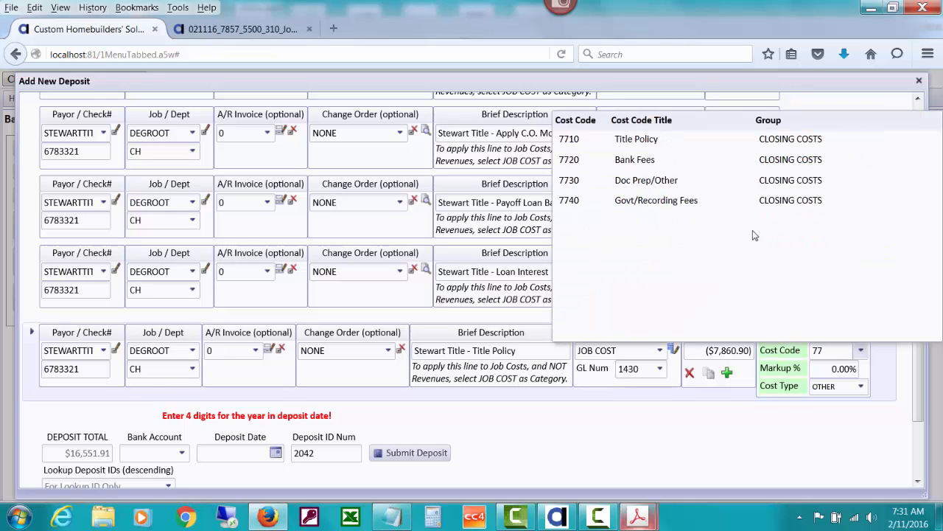
pyautogui.click(731, 139)
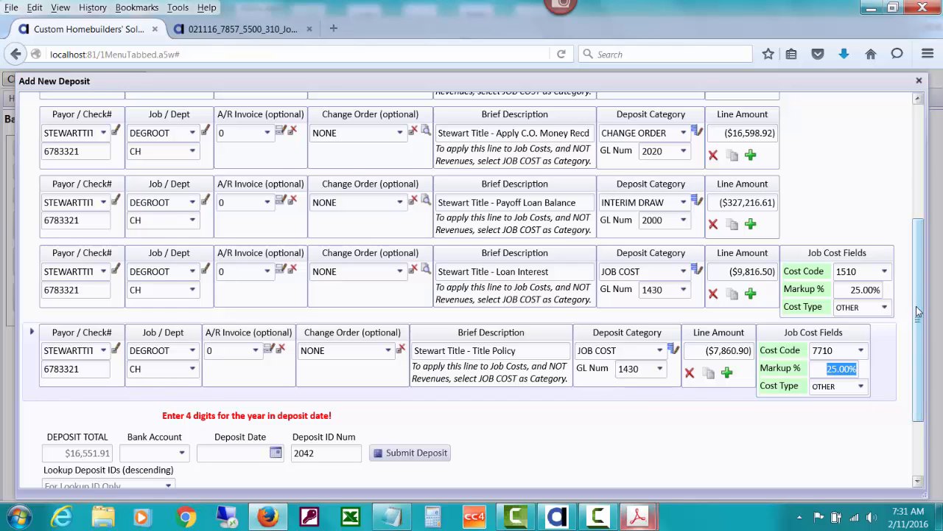
pyautogui.moveTo(920, 313); pyautogui.dragTo(920, 352)
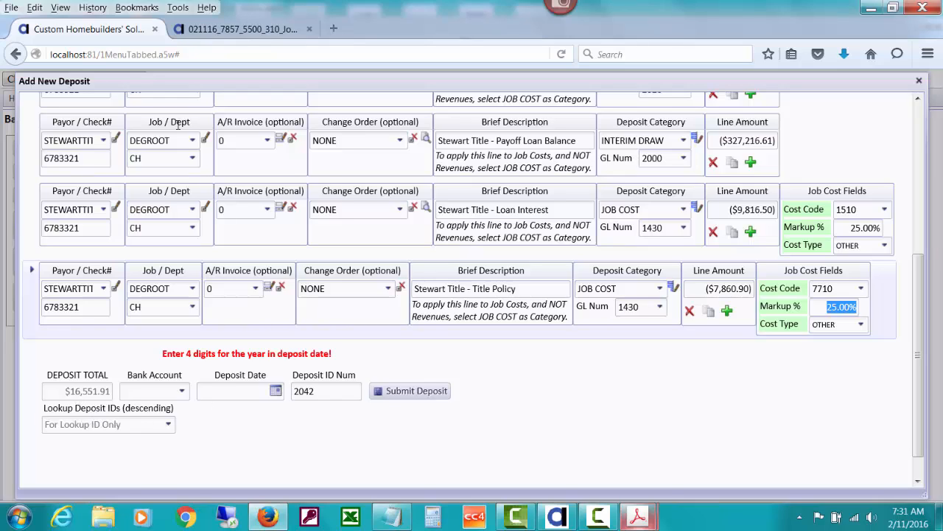
pyautogui.click(191, 33)
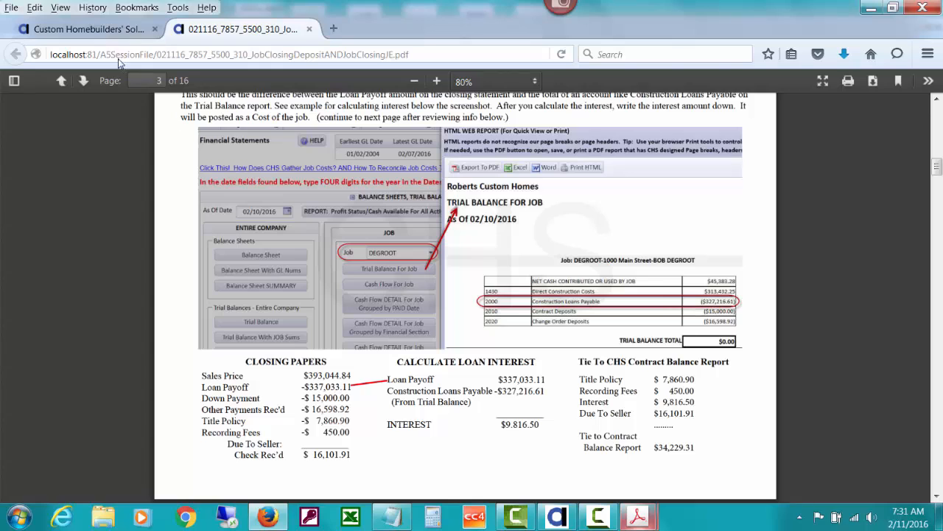
pyautogui.click(107, 35)
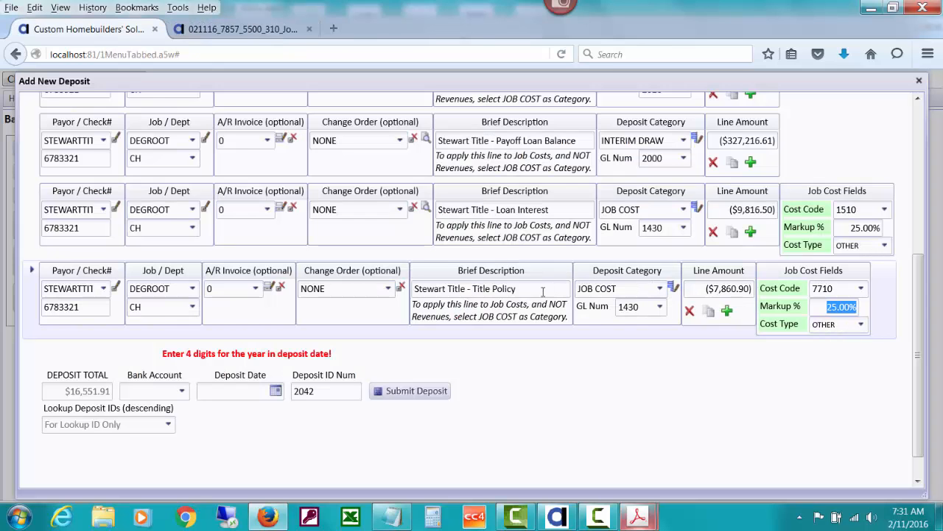
pyautogui.click(473, 288)
pyautogui.click(473, 288)
pyautogui.moveTo(473, 288); pyautogui.dragTo(548, 289)
pyautogui.write('Re')
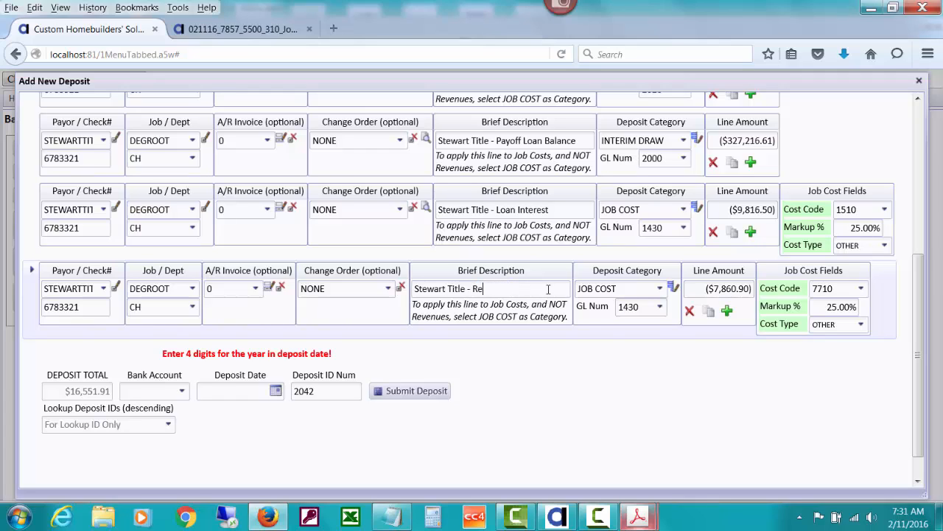
pyautogui.write('cording Fee')
pyautogui.press('BackSpace')
pyautogui.press('BackSpace')
pyautogui.press('BackSpace')
pyautogui.press('BackSpace')
pyautogui.press('BackSpace')
pyautogui.press('BackSpace')
pyautogui.press('BackSpace')
pyautogui.write('Title Policy')
pyautogui.press('Tab')
# Copy the title policy line and describe the copy as "Stewart Title - Recording Fees"
pyautogui.click(707, 315)
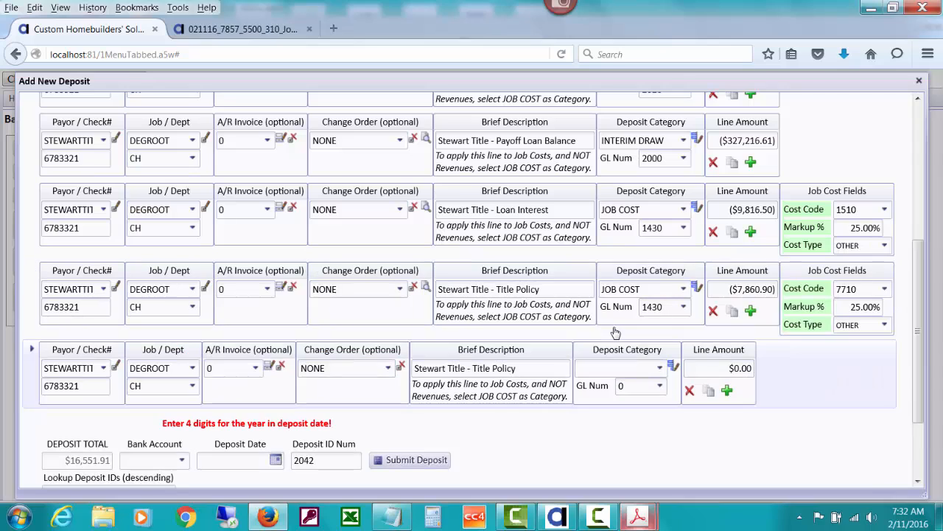
pyautogui.click(533, 367)
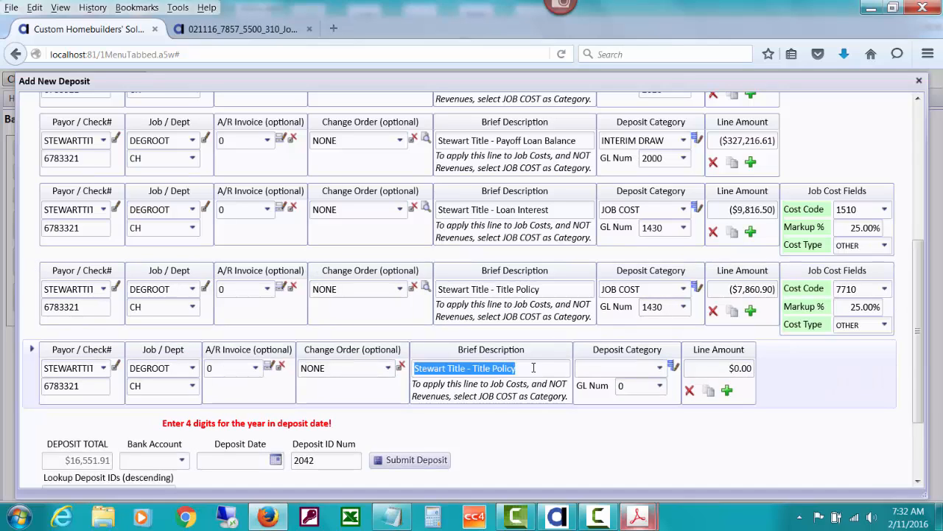
pyautogui.moveTo(473, 367); pyautogui.dragTo(534, 366)
pyautogui.write('Re')
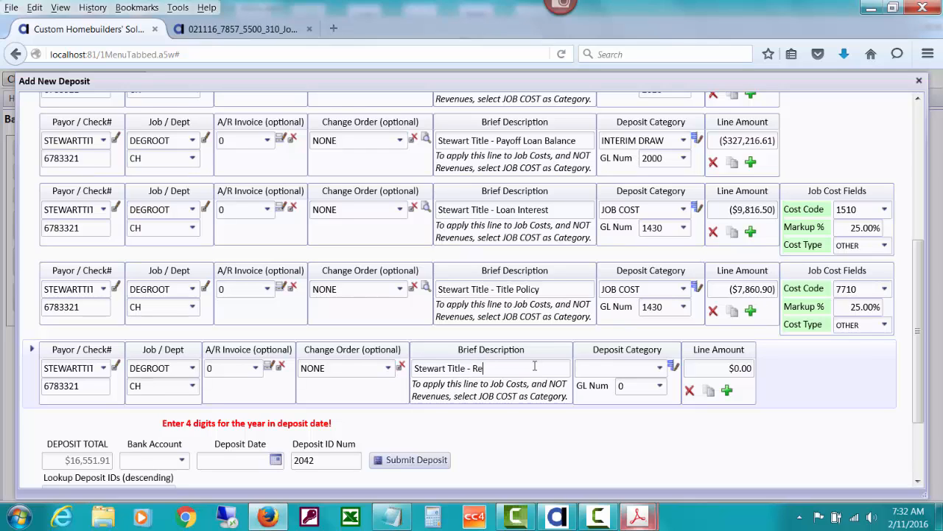
pyautogui.write('cording Fees')
# Set the recording fees line's deposit category to JOB COST and acknowledge the job cost notice
pyautogui.press('Tab')
pyautogui.write('job')
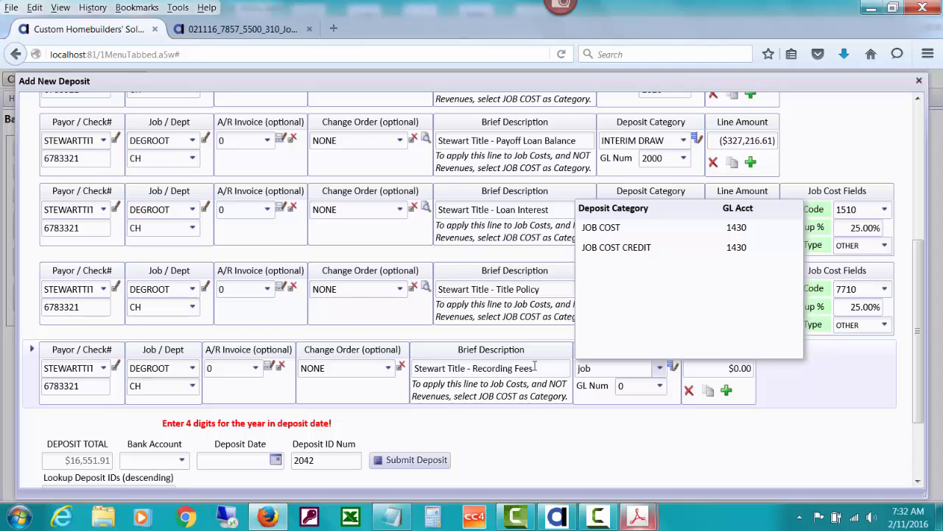
pyautogui.click(598, 230)
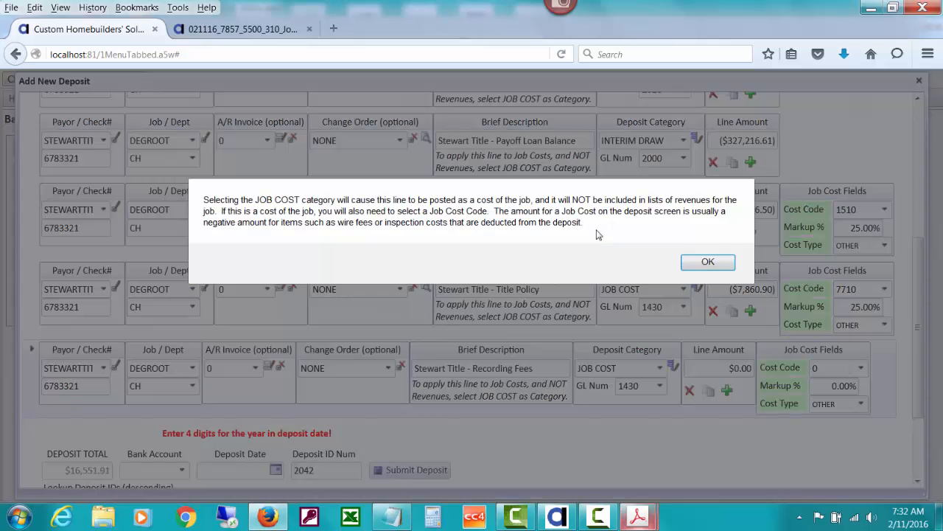
pyautogui.click(707, 262)
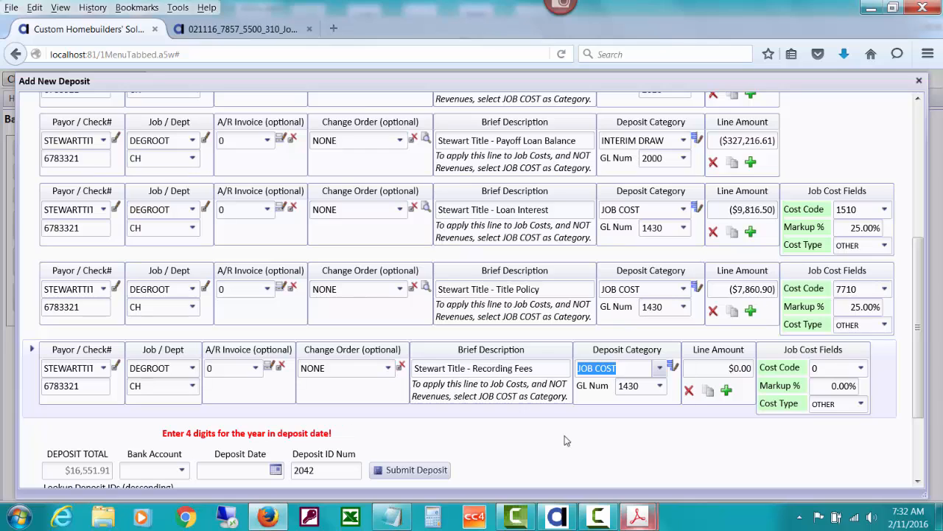
# Set the recording fees line's amount to -450 and its cost code to 7740 Govt/Recording Fees
pyautogui.click(708, 369)
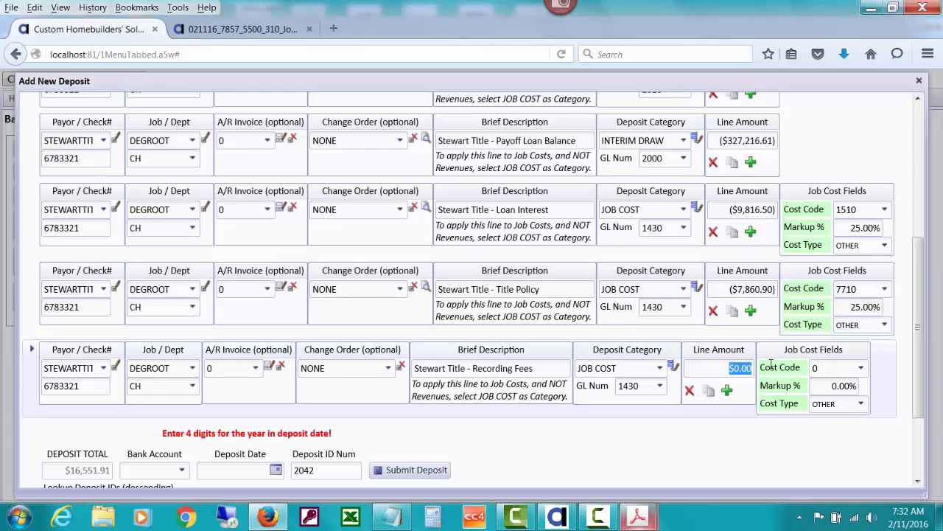
pyautogui.write('-450')
pyautogui.press('Tab')
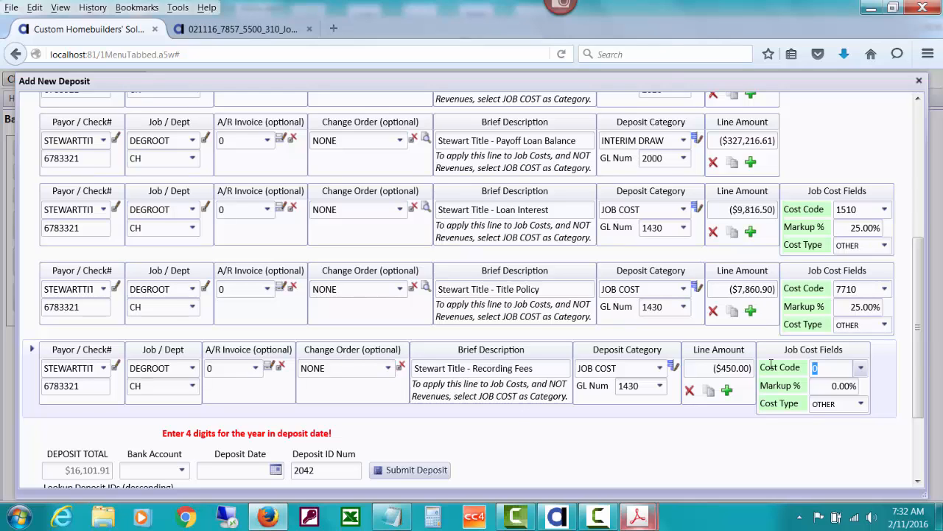
pyautogui.write('74')
pyautogui.press('BackSpace')
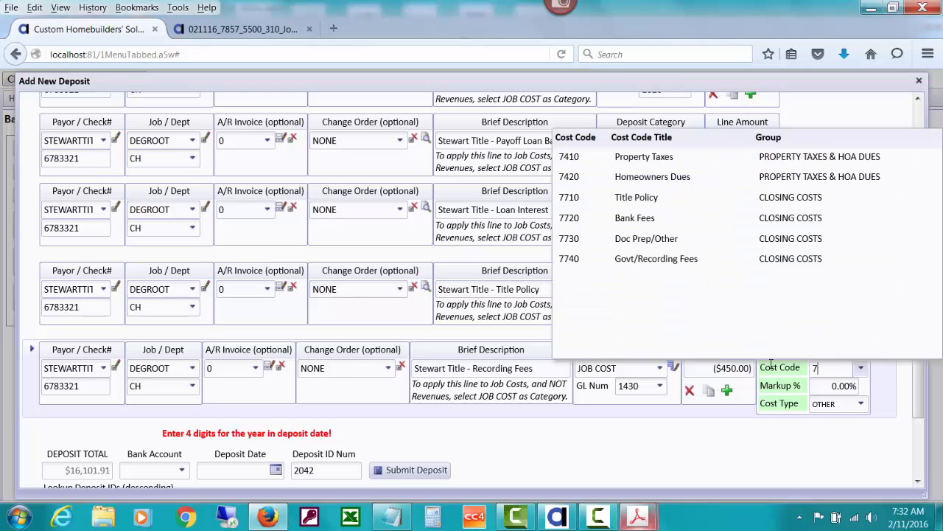
pyautogui.write('74')
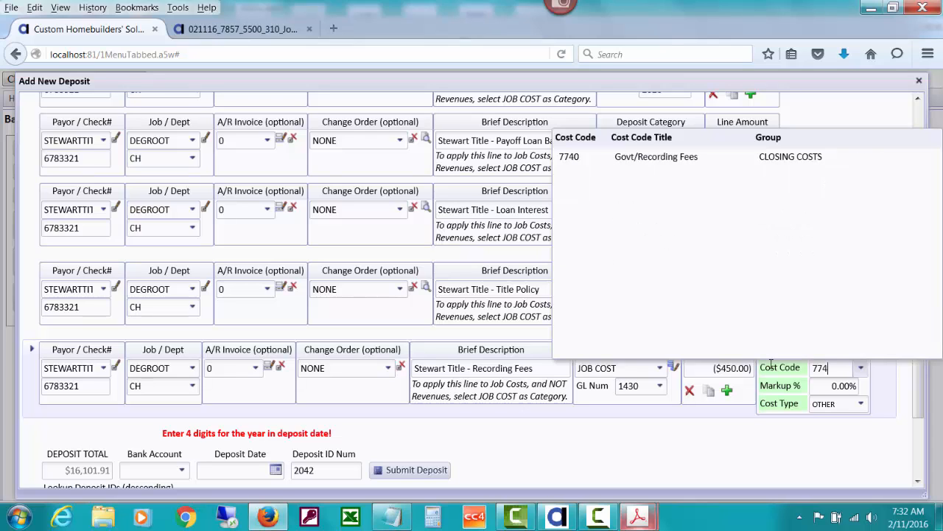
pyautogui.click(730, 164)
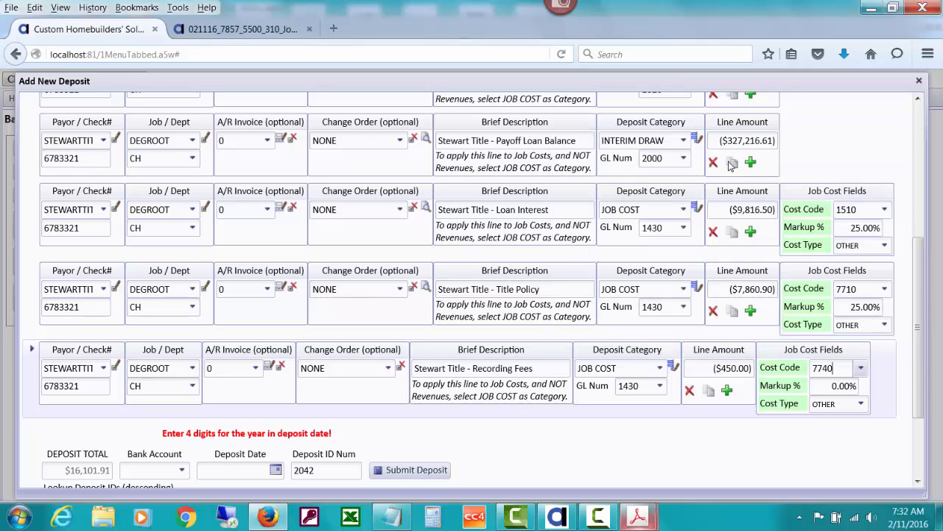
# Set the deposit's bank account to 1025 Cash-WTNB-Construction
pyautogui.click(374, 287)
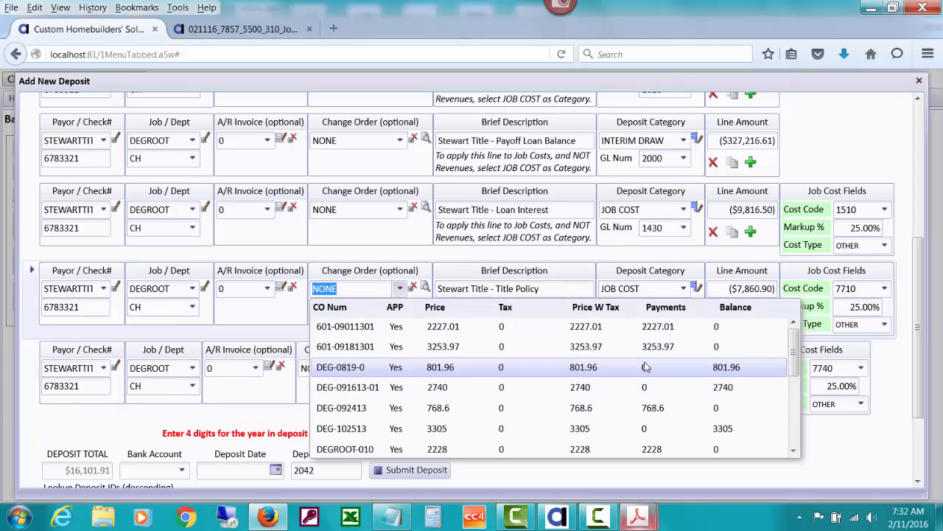
pyautogui.click(902, 373)
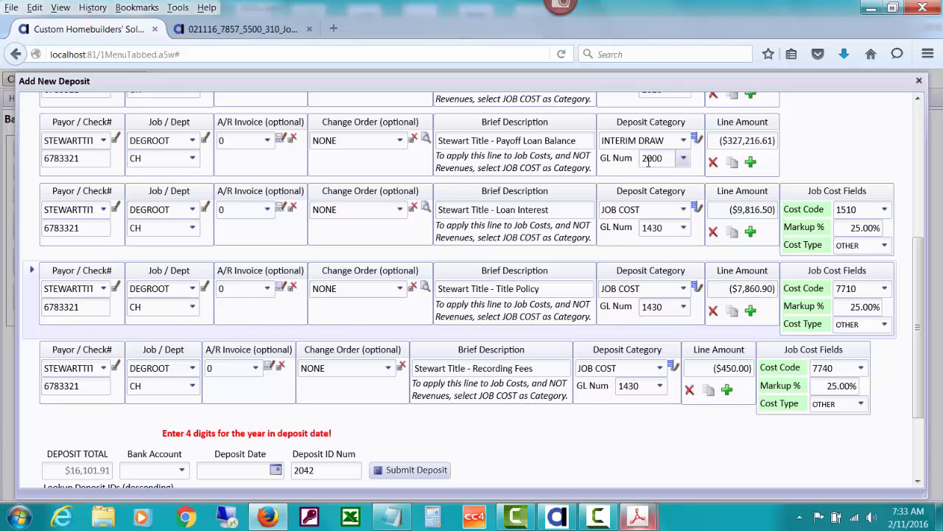
pyautogui.moveTo(919, 298); pyautogui.dragTo(924, 368)
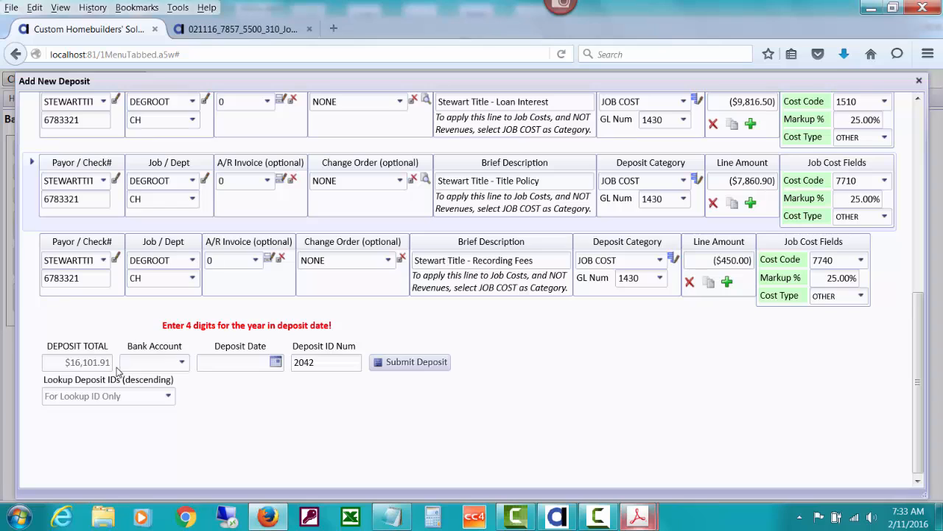
pyautogui.click(182, 363)
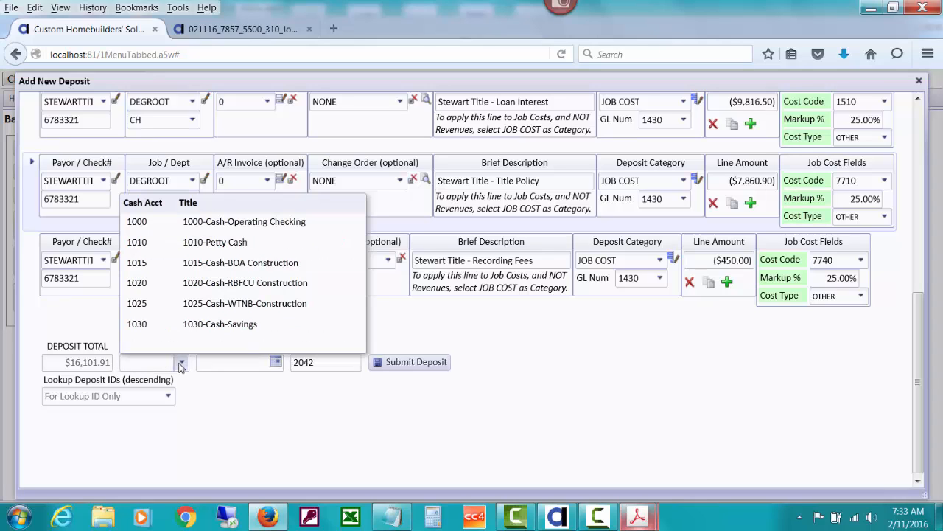
pyautogui.click(166, 304)
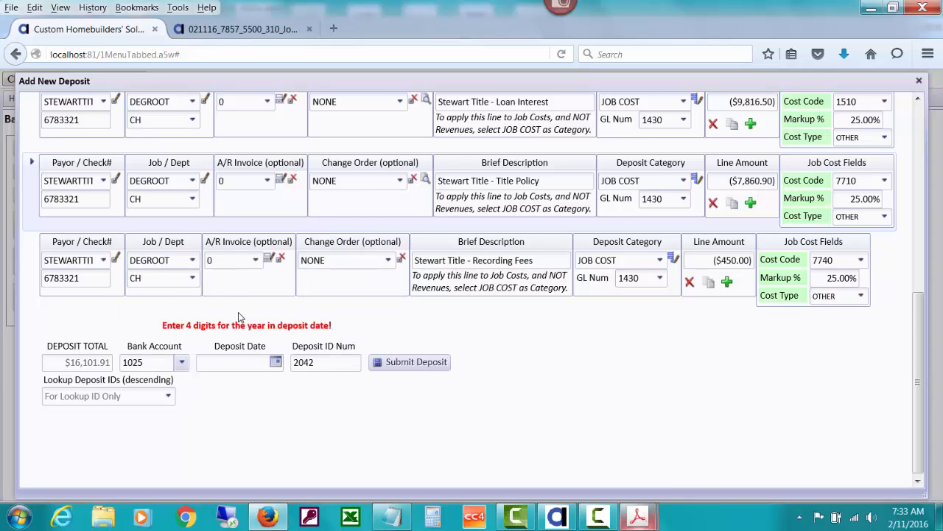
# Set the deposit date to 02/15/2014 and accept the old date
pyautogui.click(220, 361)
pyautogui.write('0')
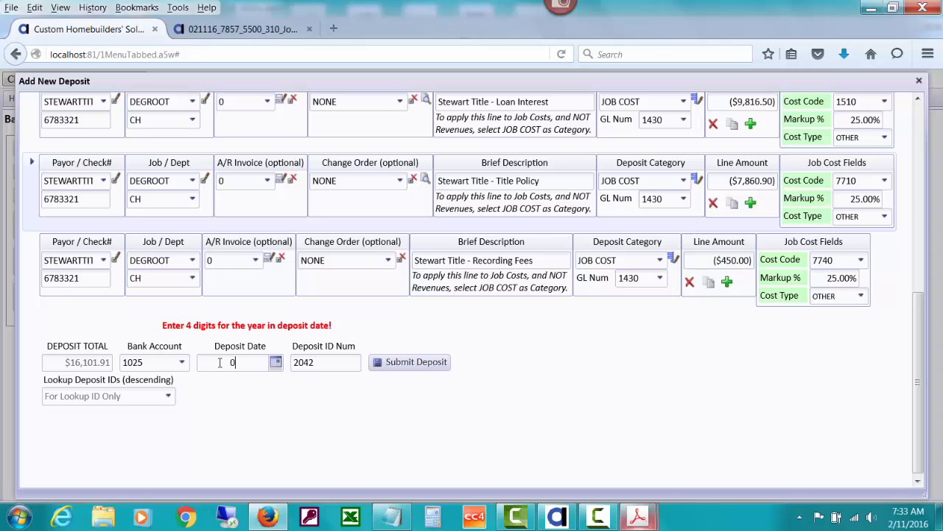
pyautogui.write('2/15/2014')
pyautogui.press('Tab')
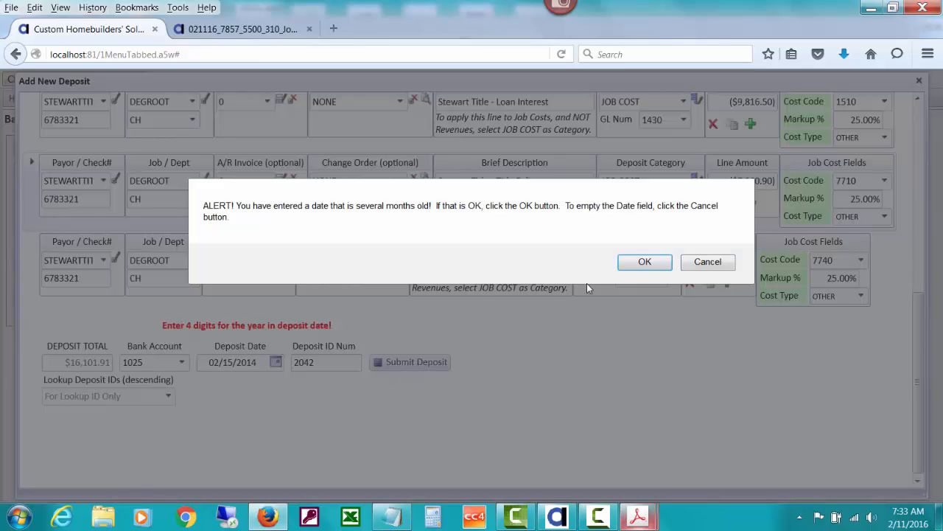
pyautogui.click(644, 263)
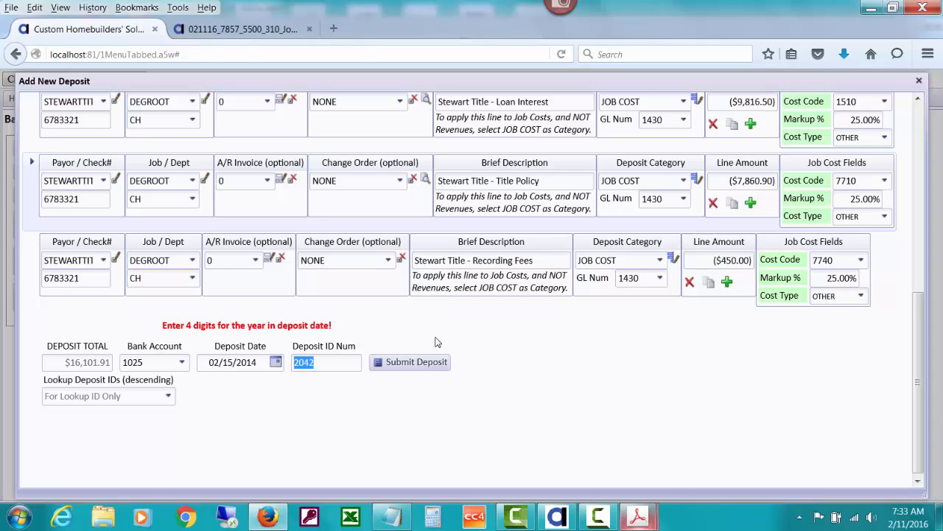
# Submit the deposit, review its posted deposit records and close them
pyautogui.click(418, 363)
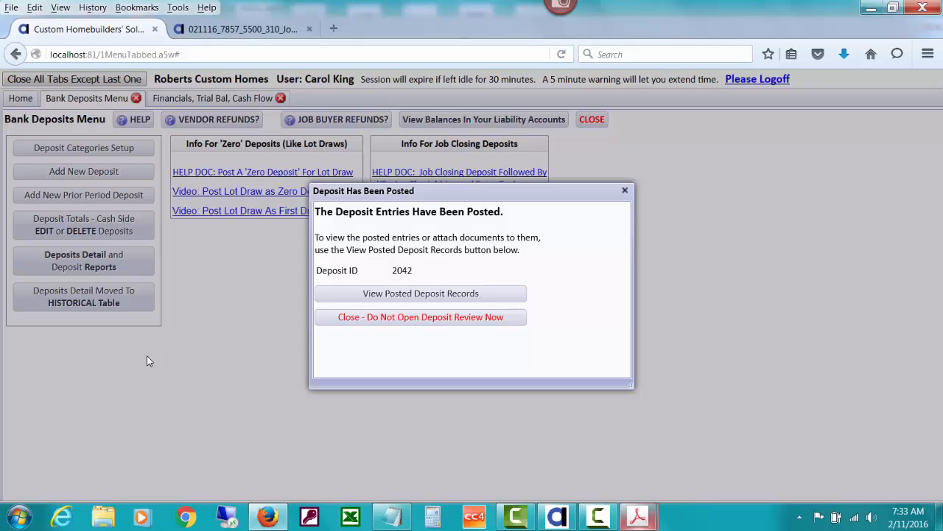
pyautogui.click(362, 295)
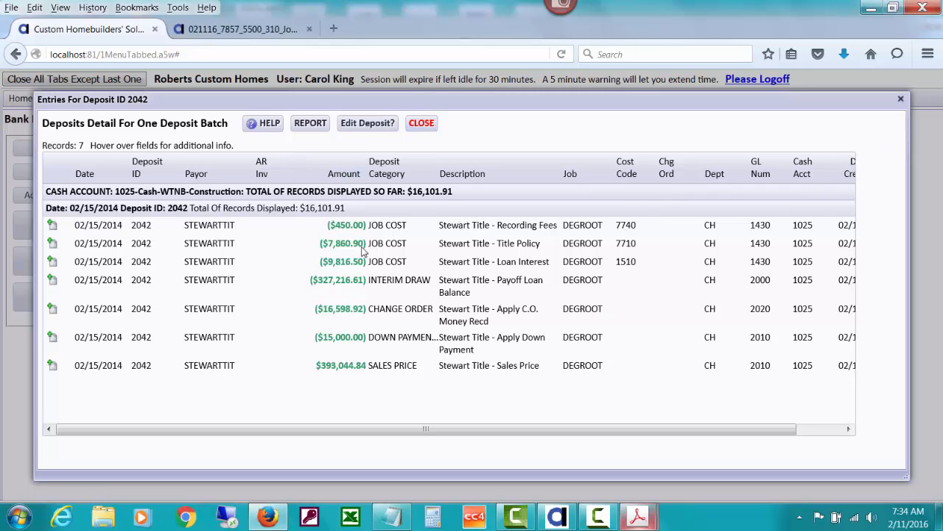
pyautogui.click(422, 125)
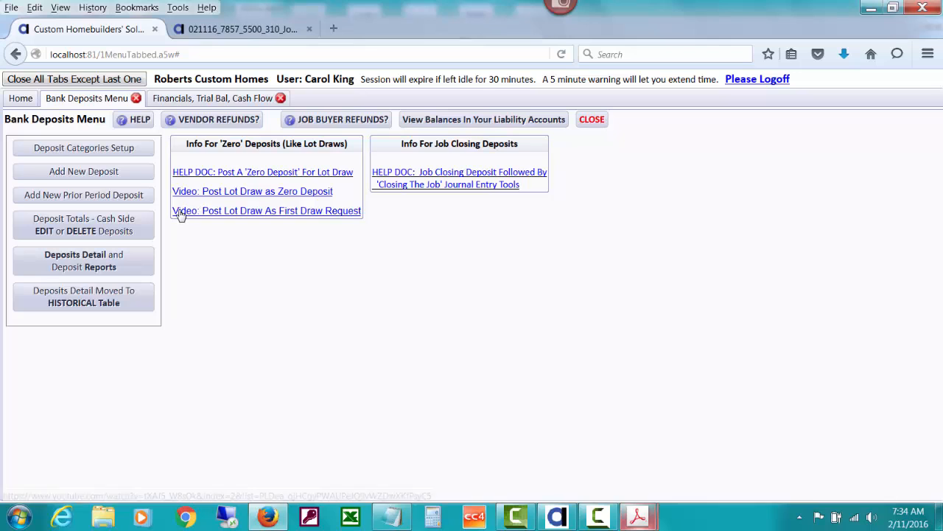
# Examine the journal entry of the 02/15/2014 deposit in the cash side totals through to the report total, then close the deposits list
pyautogui.click(53, 227)
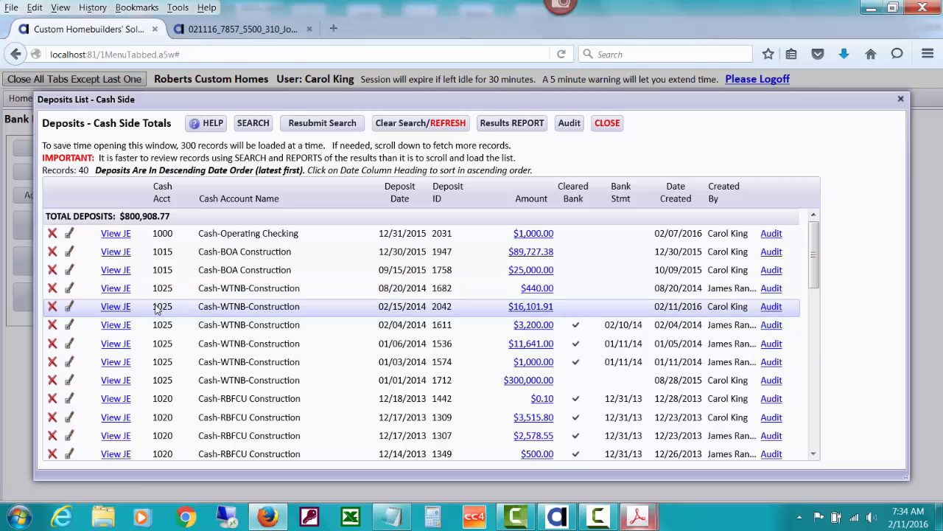
pyautogui.click(120, 308)
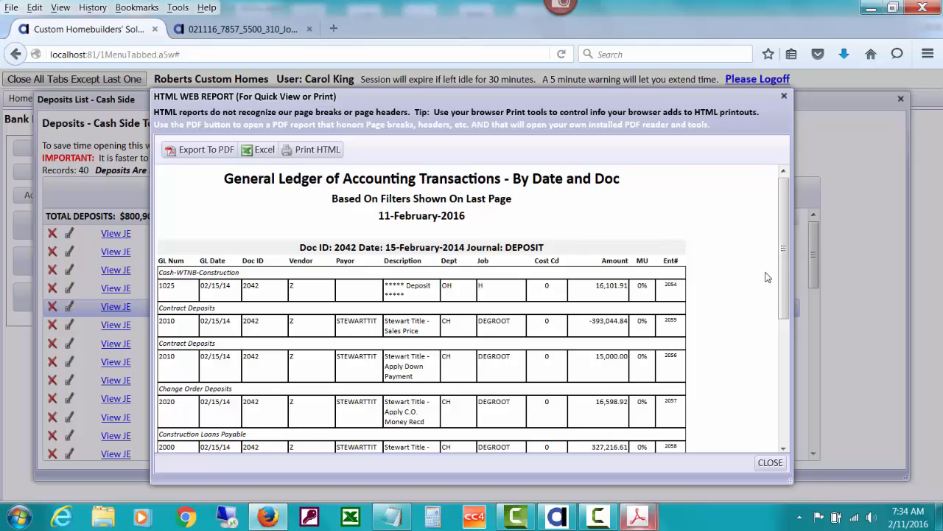
pyautogui.moveTo(783, 254); pyautogui.dragTo(784, 277)
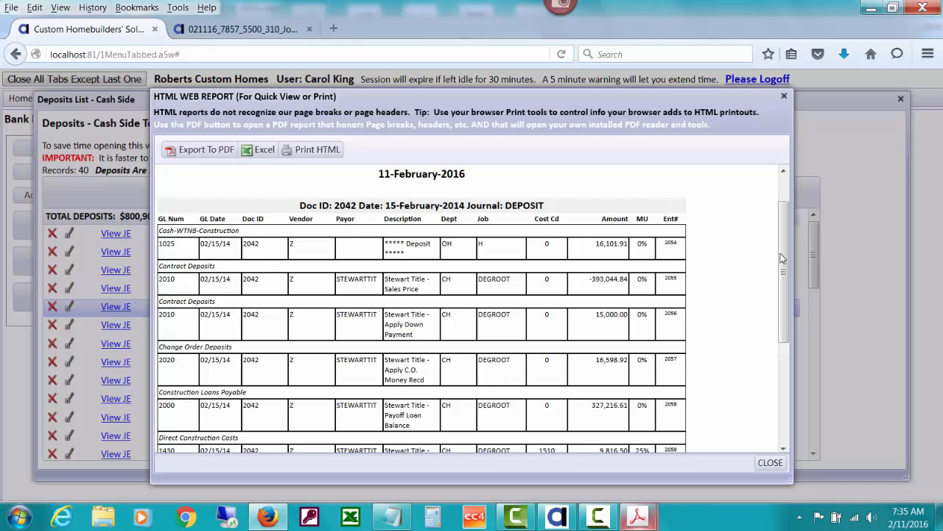
pyautogui.moveTo(785, 259)
pyautogui.mouseDown()
pyautogui.moveTo(786, 311)
pyautogui.moveTo(786, 278)
pyautogui.mouseUp()
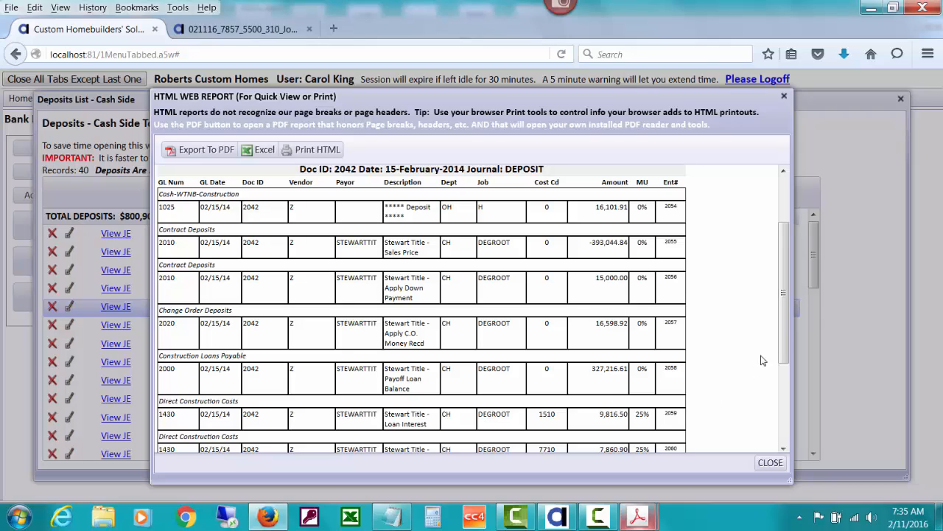
pyautogui.moveTo(790, 337)
pyautogui.mouseDown()
pyautogui.moveTo(789, 349)
pyautogui.moveTo(786, 322)
pyautogui.mouseUp()
pyautogui.moveTo(785, 307); pyautogui.dragTo(788, 367)
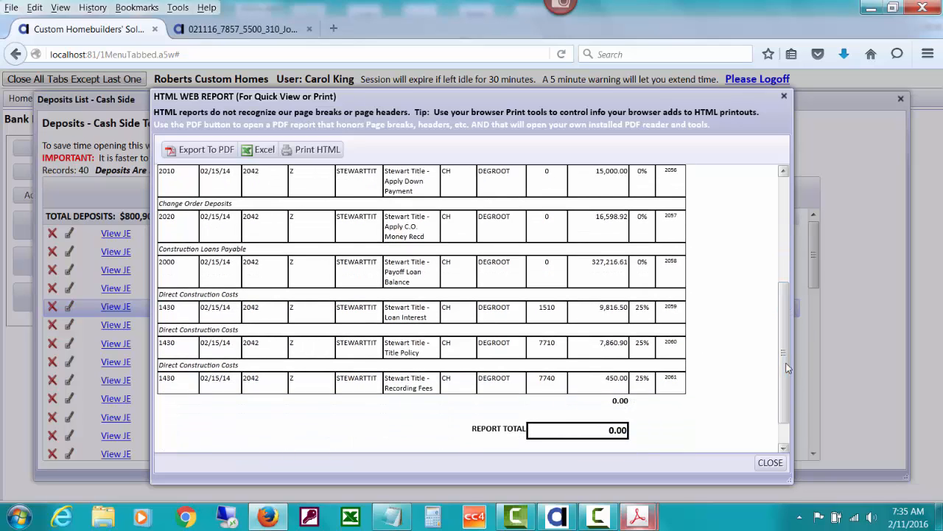
pyautogui.click(770, 463)
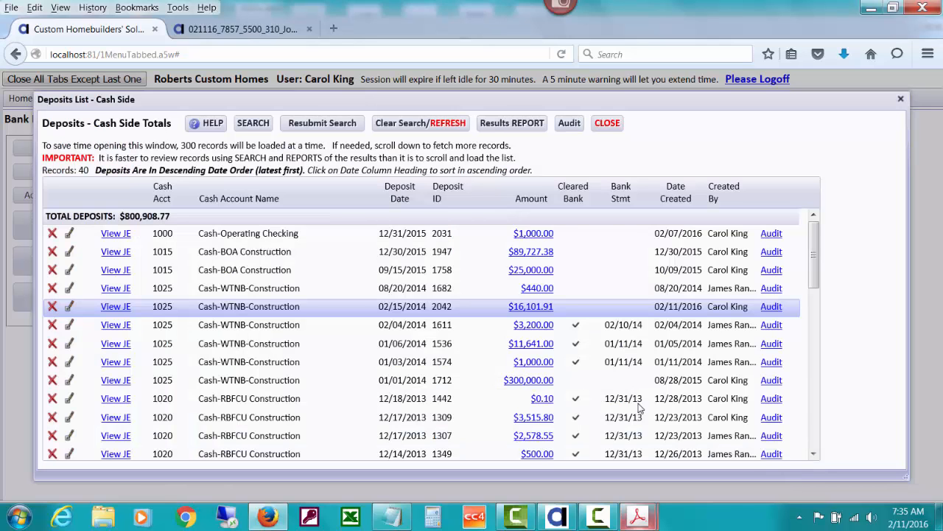
pyautogui.click(605, 123)
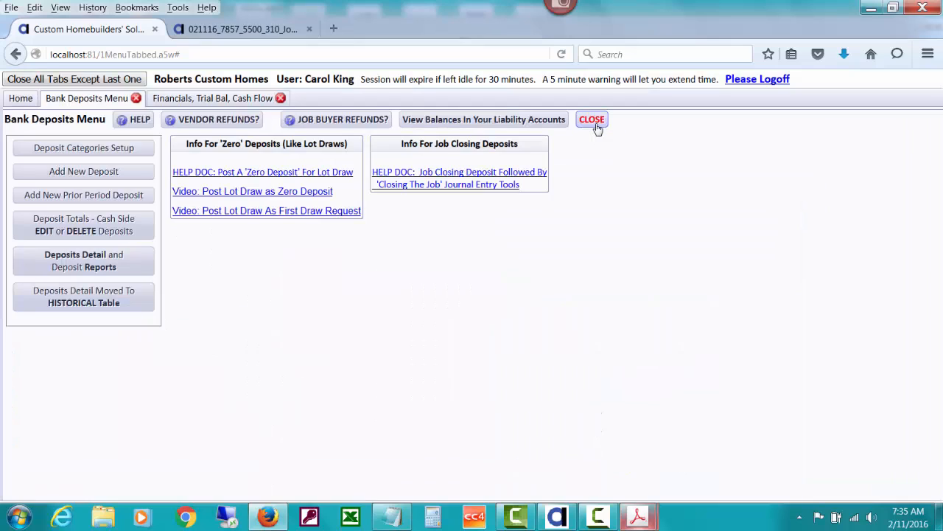
# Read on in the help document to page 6, about checking the Contract Balance Report after posting the closing deposit
pyautogui.click(218, 34)
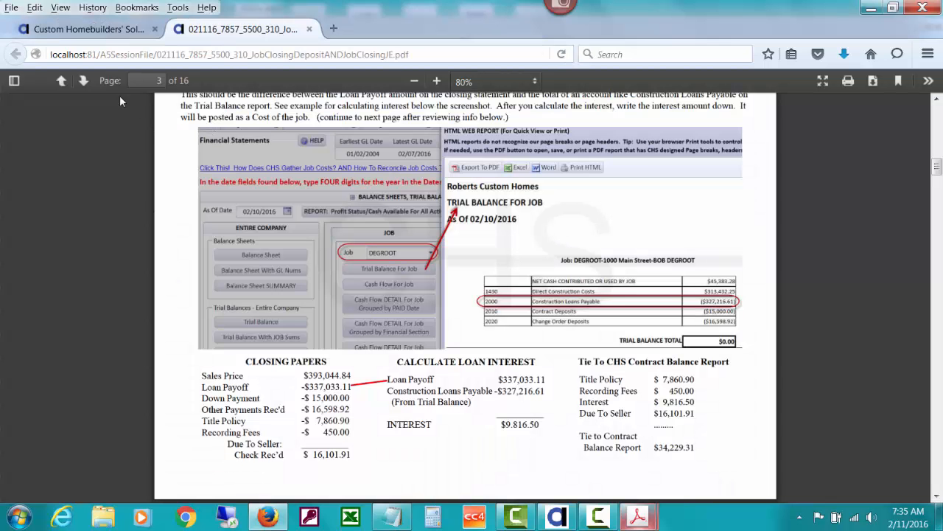
pyautogui.click(84, 82)
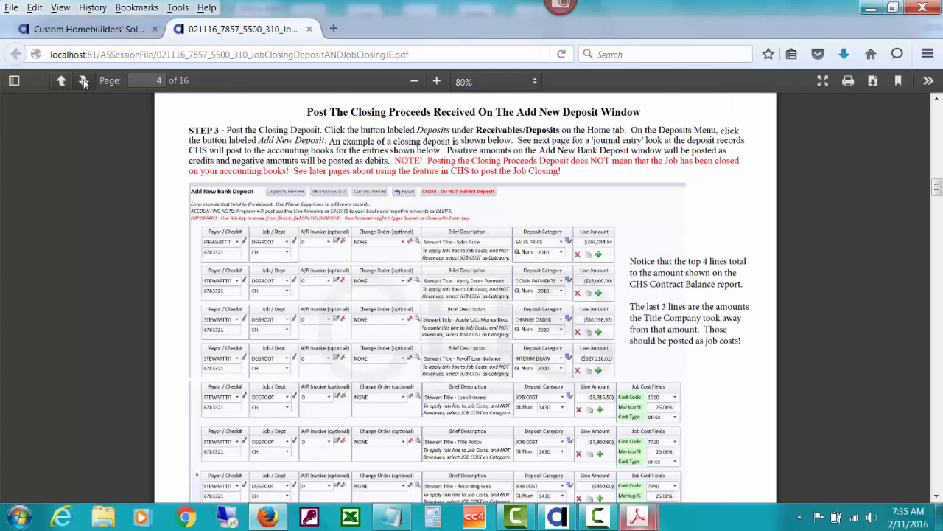
pyautogui.click(84, 82)
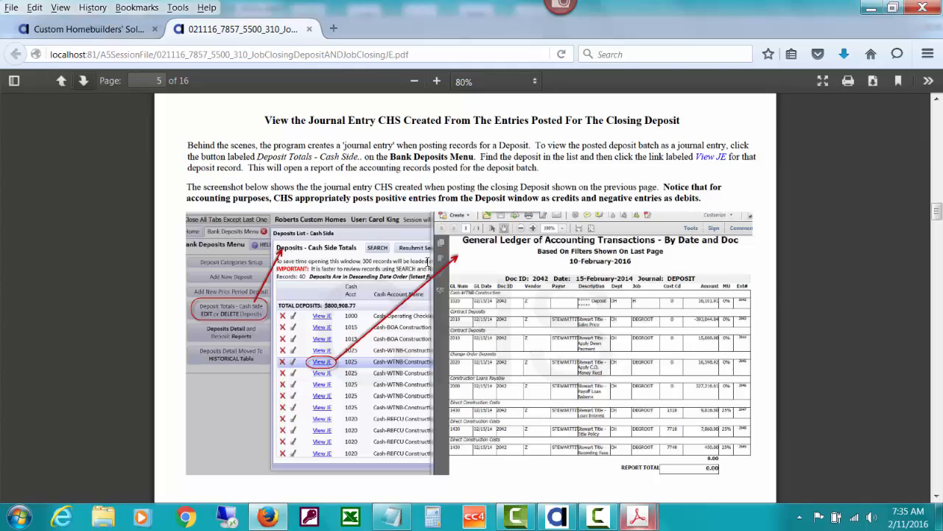
pyautogui.click(84, 81)
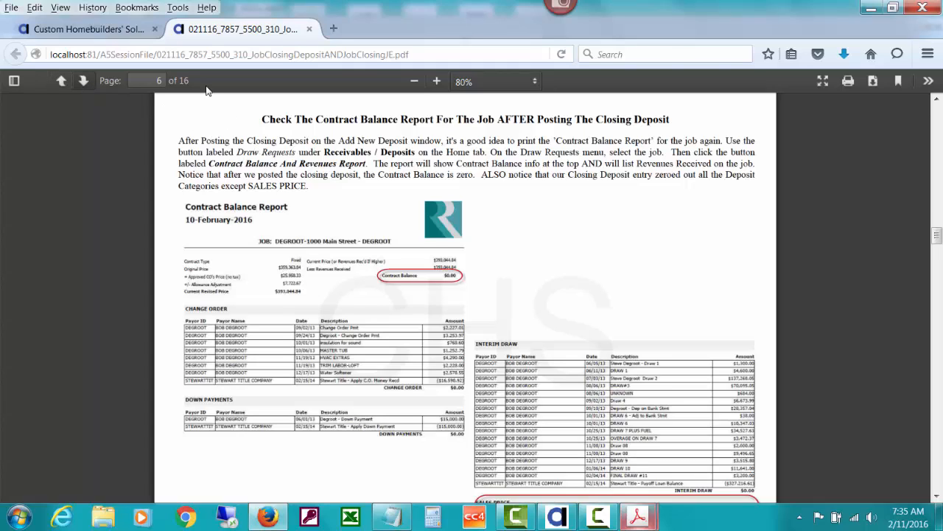
# Open Draw Requests in Custom Homebuilders' Solutions and select the job of the closing deposit
pyautogui.click(128, 34)
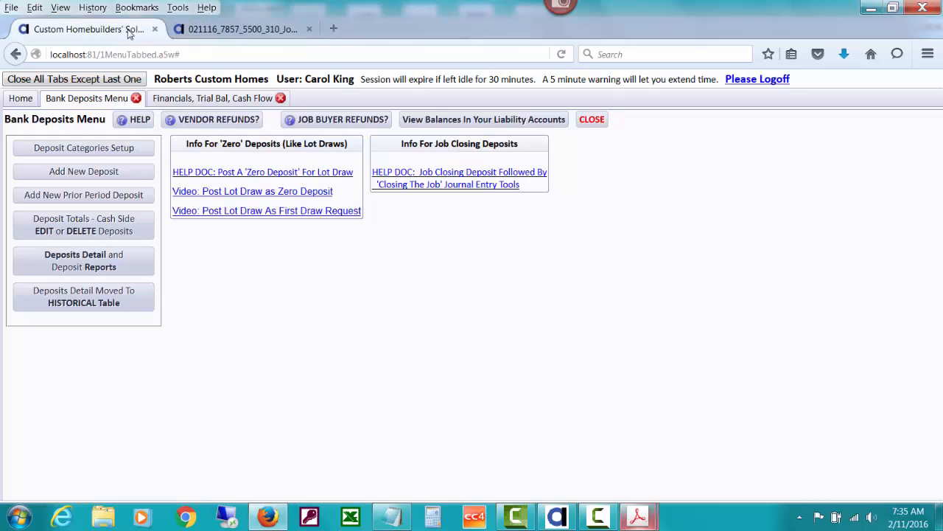
pyautogui.click(20, 98)
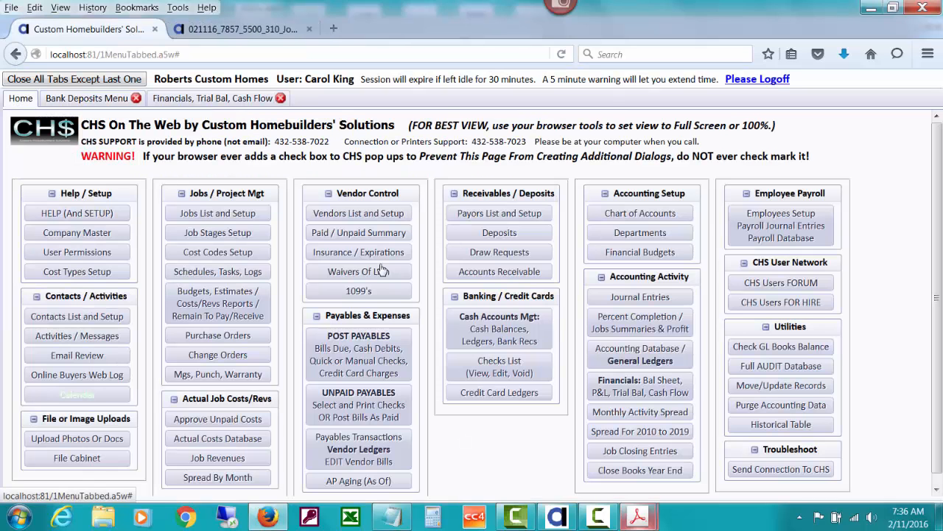
pyautogui.click(499, 252)
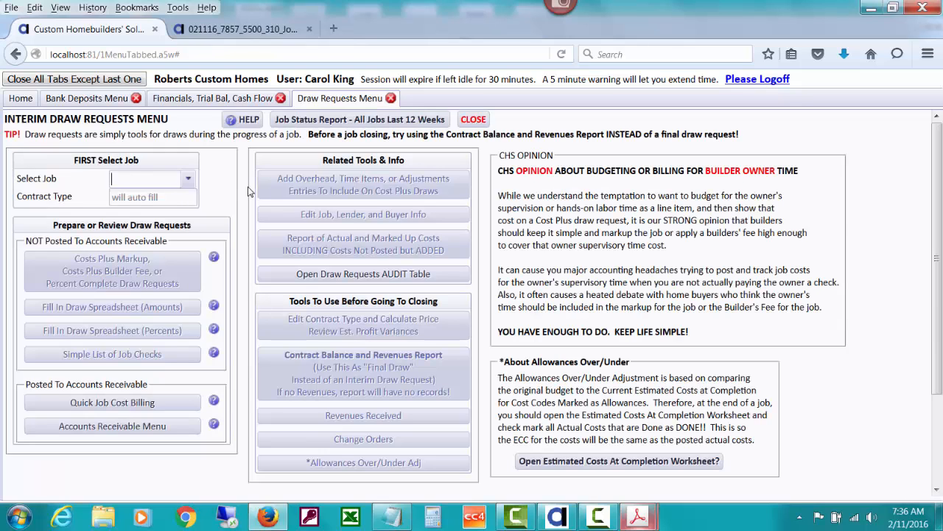
pyautogui.write('de')
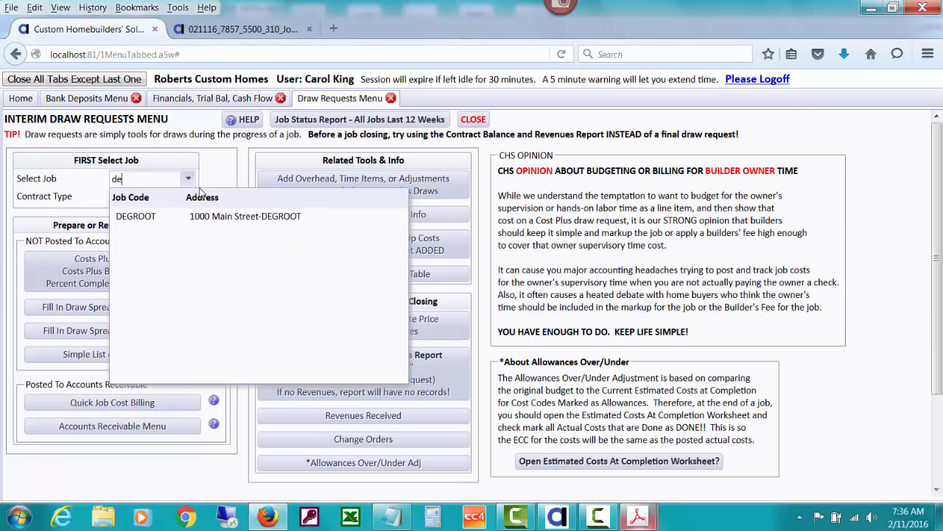
pyautogui.click(245, 216)
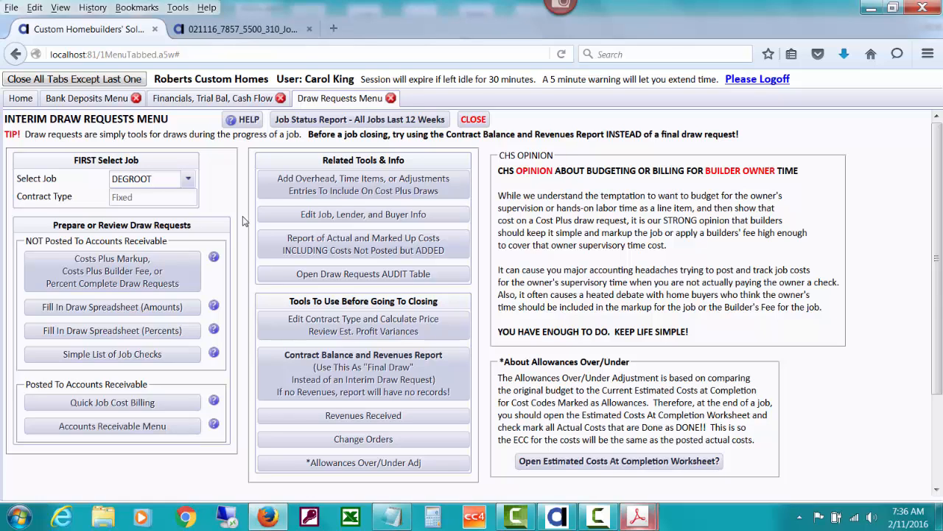
# Examine the job's Contract Balance and Revenues Report, checking the contract balance and each deposit category's total, and close it
pyautogui.click(368, 361)
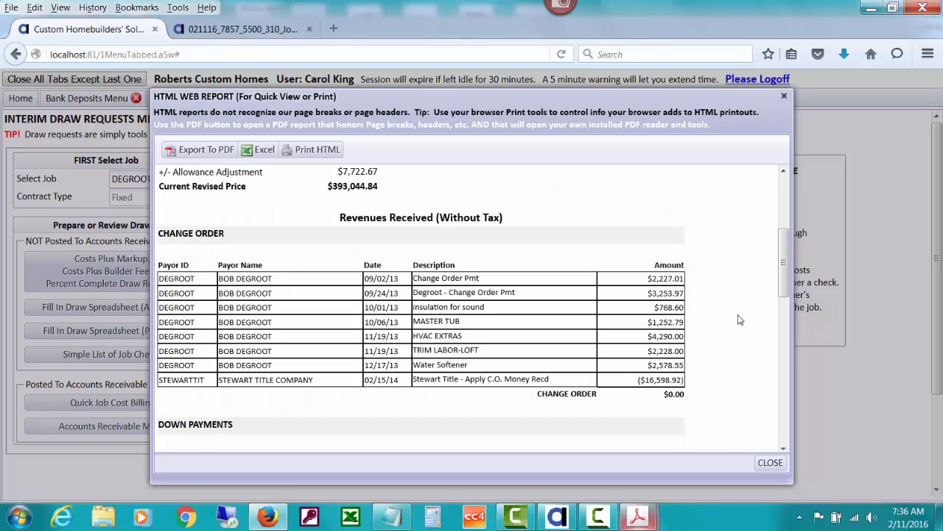
pyautogui.moveTo(786, 252); pyautogui.dragTo(787, 216)
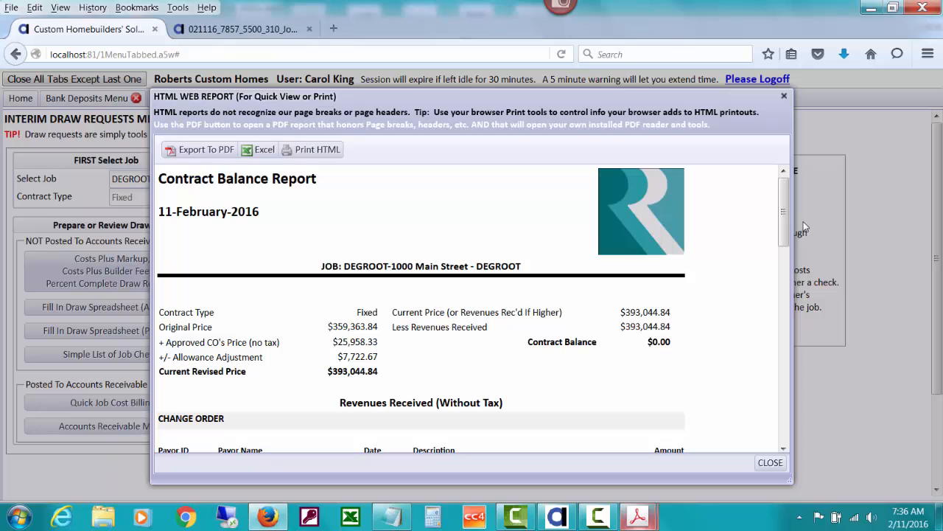
pyautogui.moveTo(788, 205); pyautogui.dragTo(789, 259)
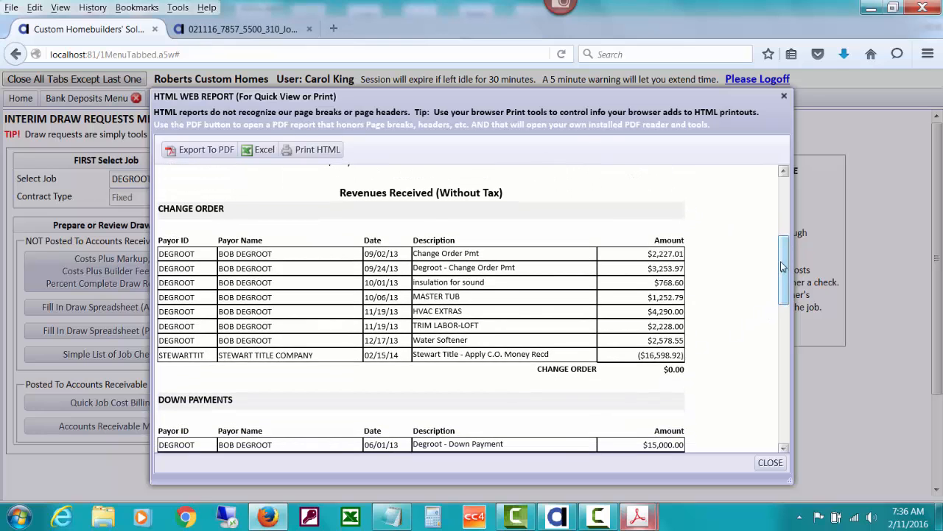
pyautogui.moveTo(785, 270); pyautogui.dragTo(786, 311)
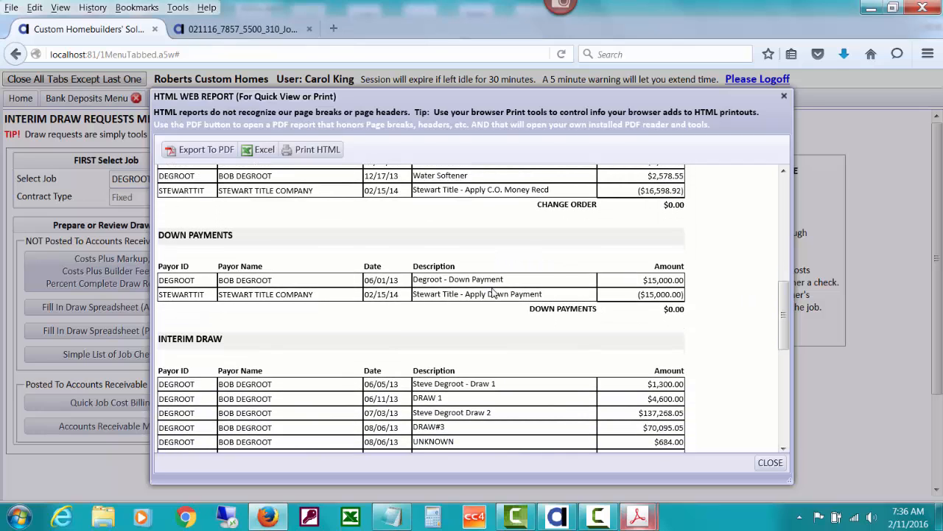
pyautogui.moveTo(785, 311); pyautogui.dragTo(784, 404)
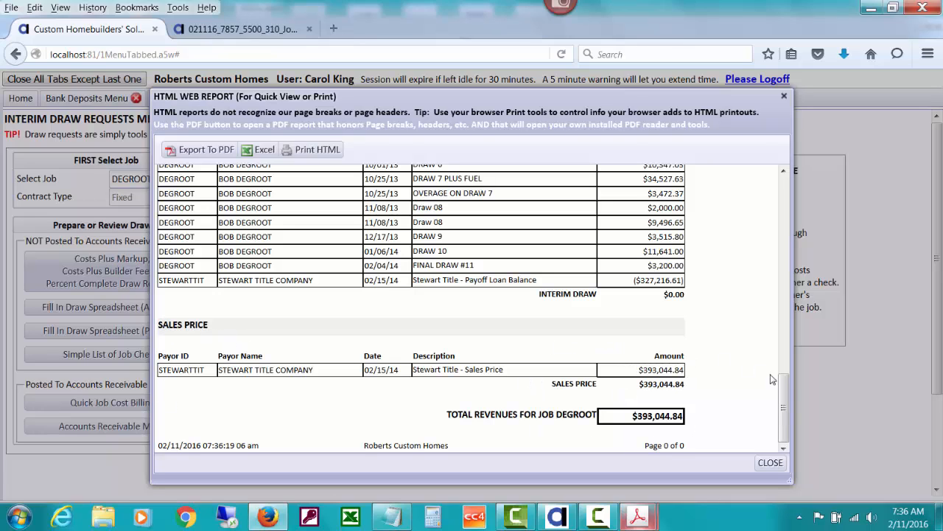
pyautogui.moveTo(787, 402); pyautogui.dragTo(783, 207)
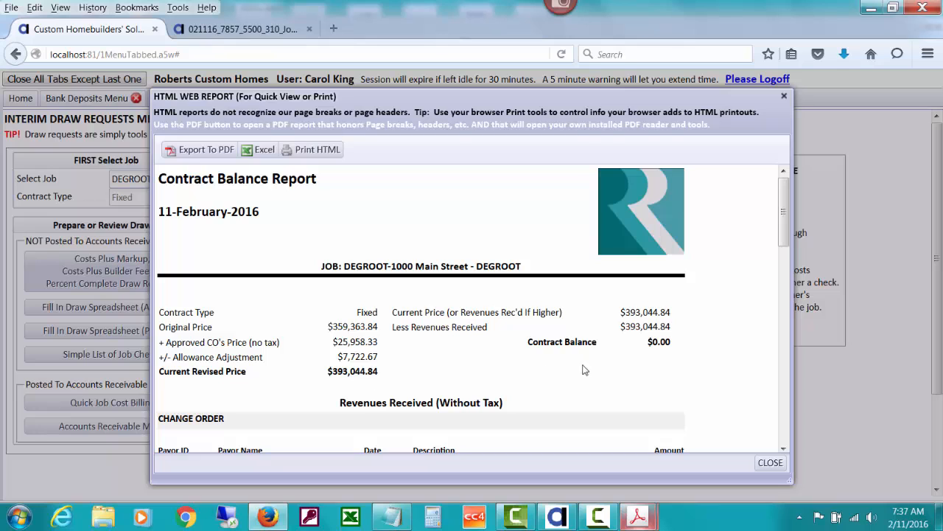
pyautogui.click(769, 463)
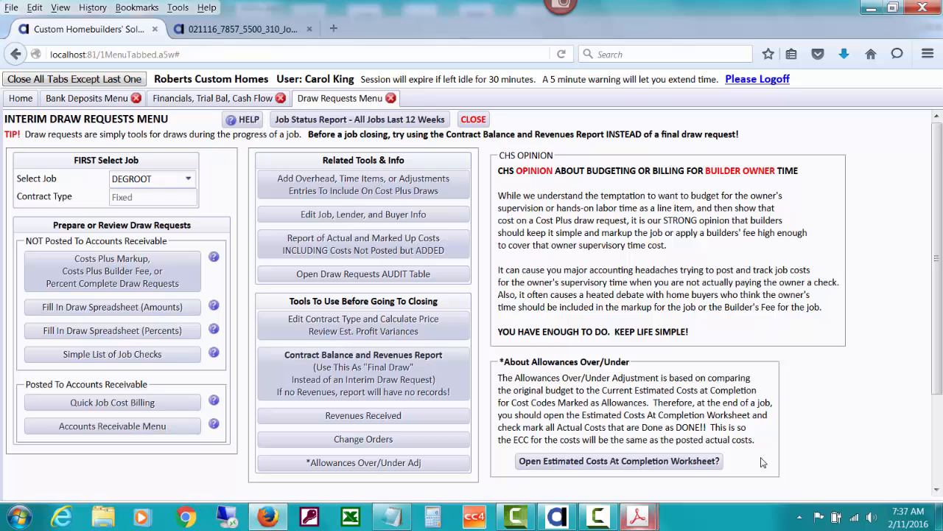
# Consult help document page 7 about checking the trial balance, and examine the job's Trial Balance as of 02/11/2016 from Financial Statements
pyautogui.click(228, 29)
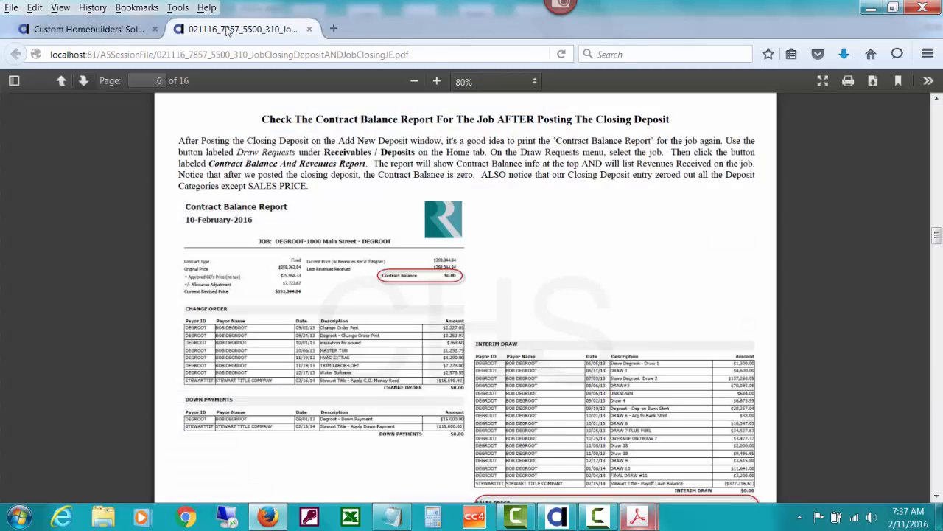
pyautogui.click(84, 82)
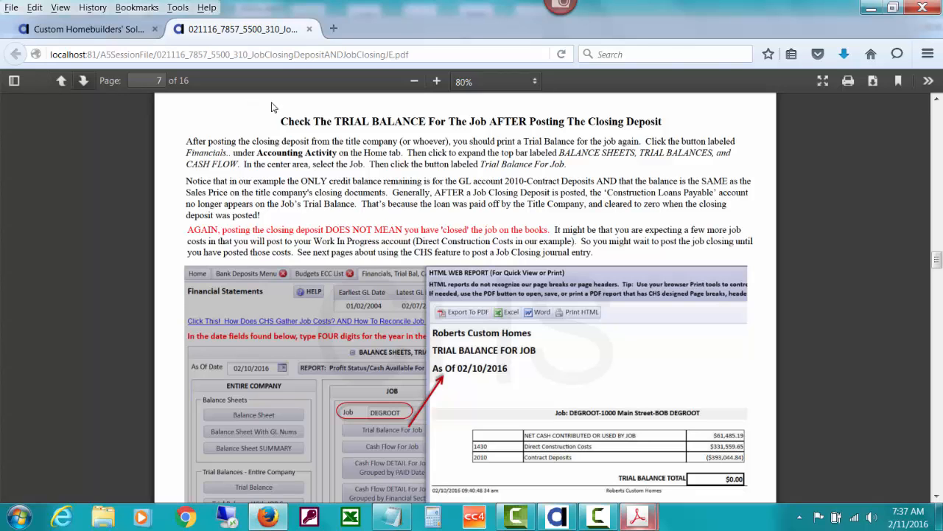
pyautogui.click(125, 34)
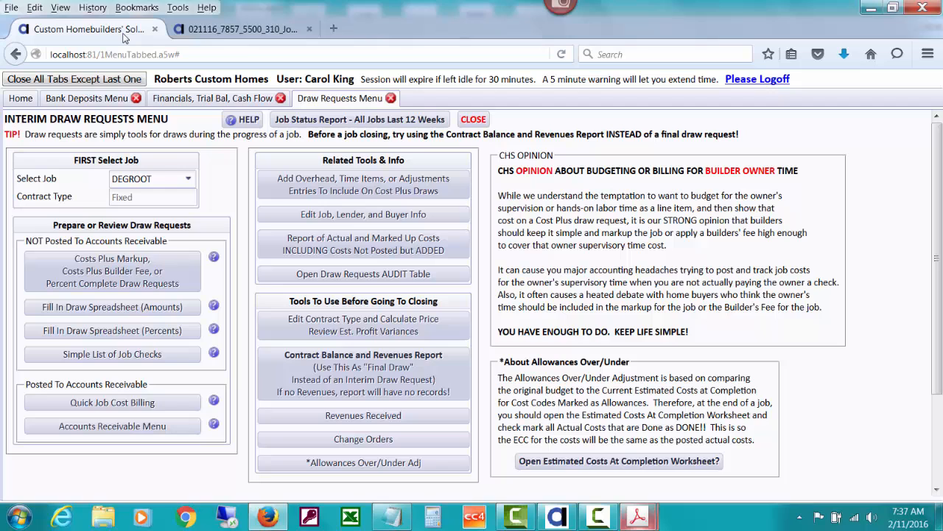
pyautogui.click(161, 103)
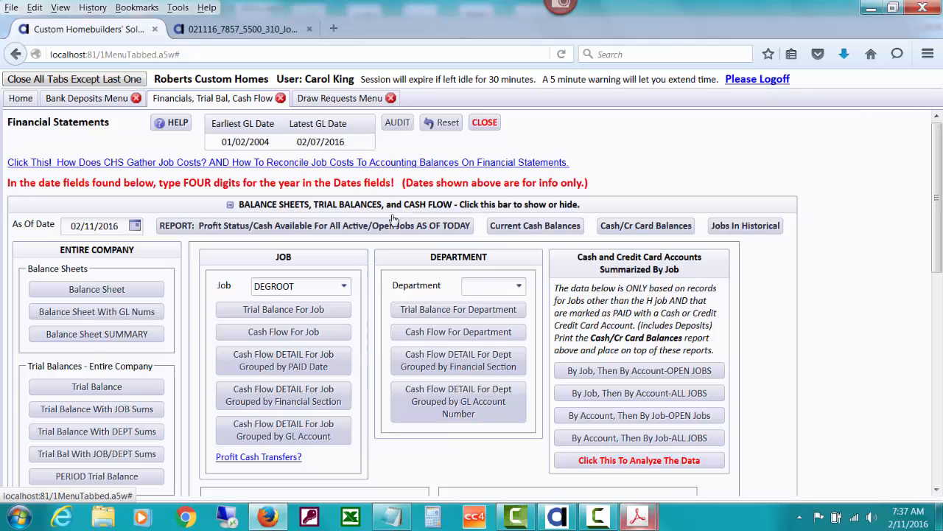
pyautogui.click(291, 313)
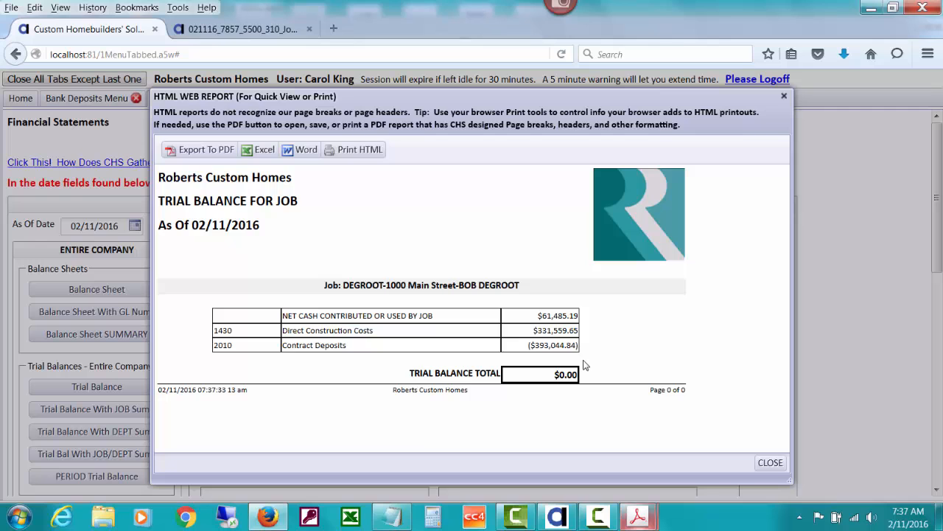
# Return to the help document and read on to page 8, about posting a Job Closing Journal Entry
pyautogui.click(261, 31)
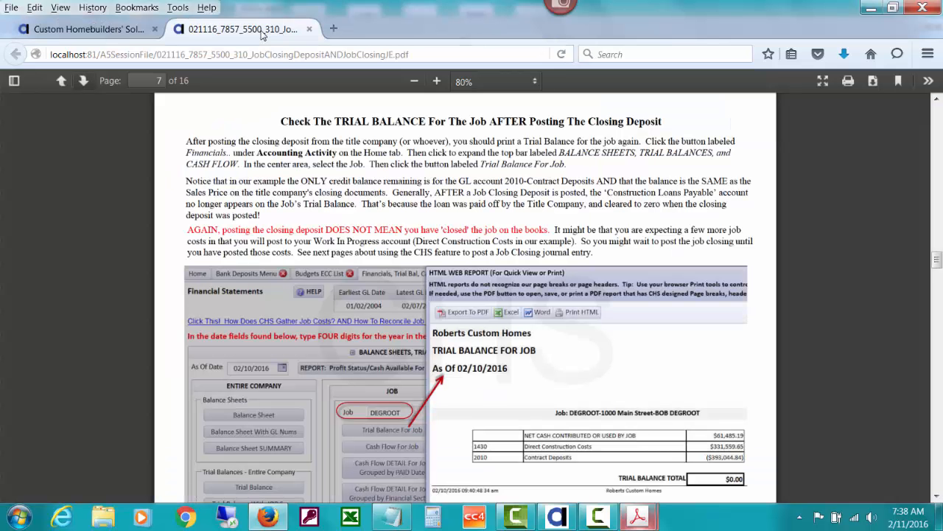
pyautogui.click(85, 80)
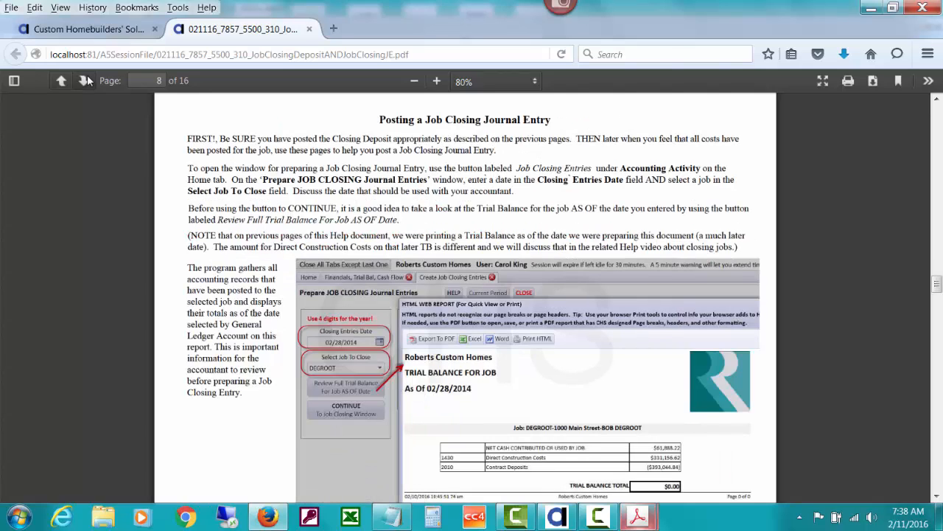